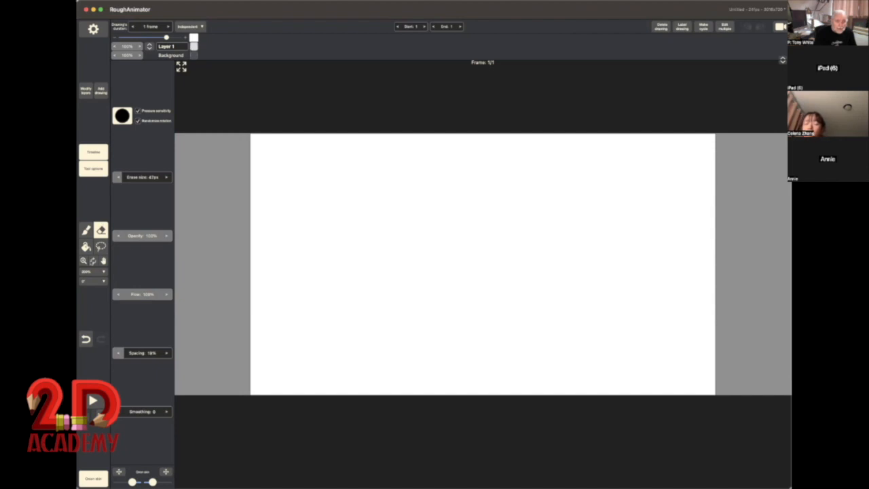
# Step: Look through the options of the Brush, Eraser, Fill and Lasso tools
pyautogui.click(86, 231)
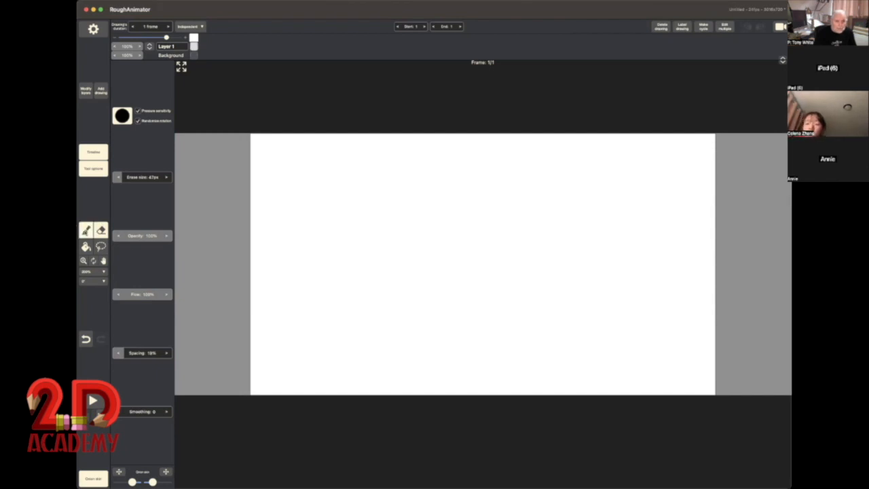
pyautogui.click(87, 232)
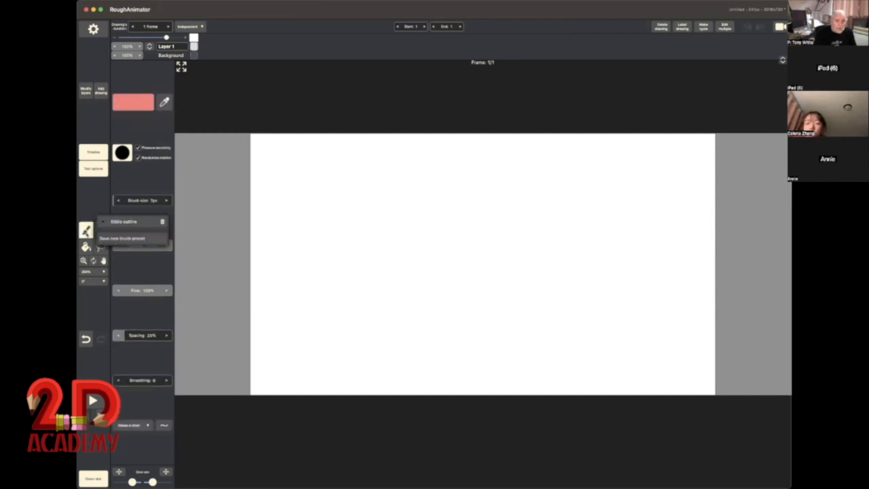
pyautogui.click(101, 230)
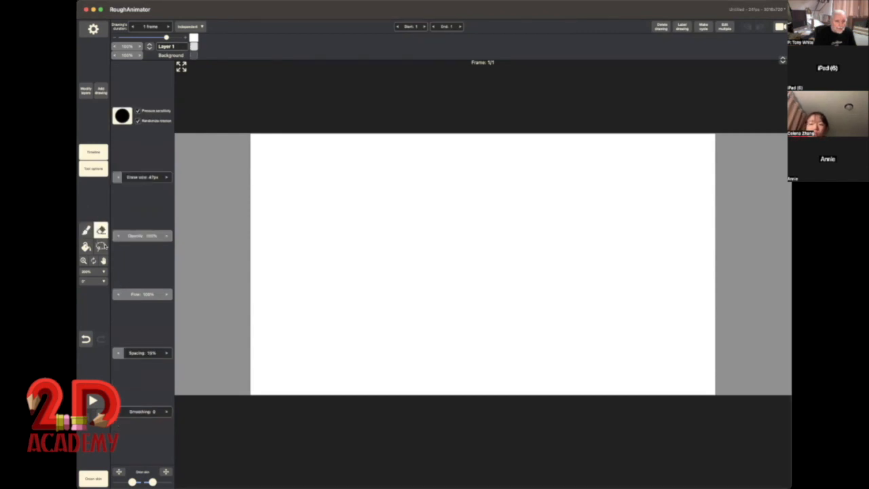
pyautogui.click(86, 246)
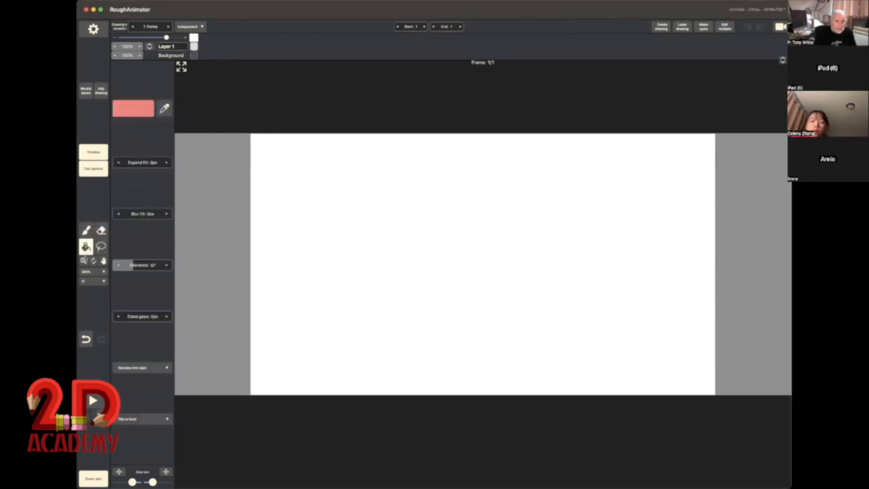
pyautogui.click(100, 246)
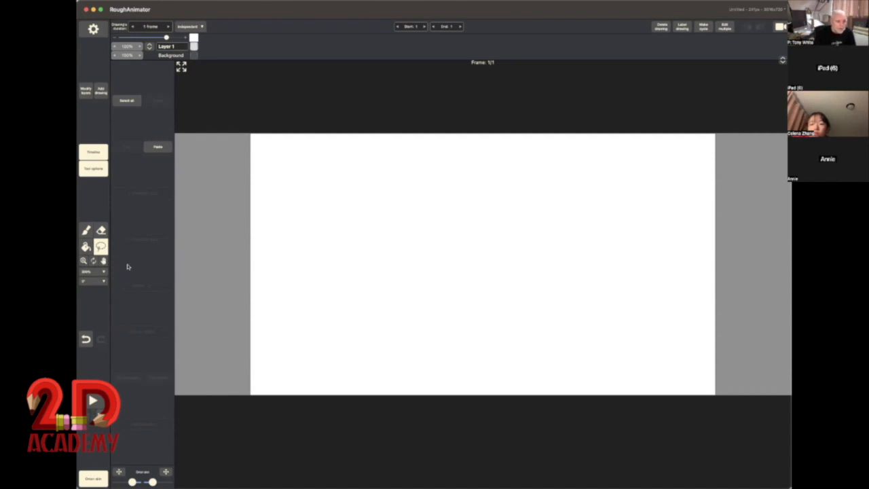
# Step: Try the canvas zoom at 100% and return it to 200%
pyautogui.click(89, 272)
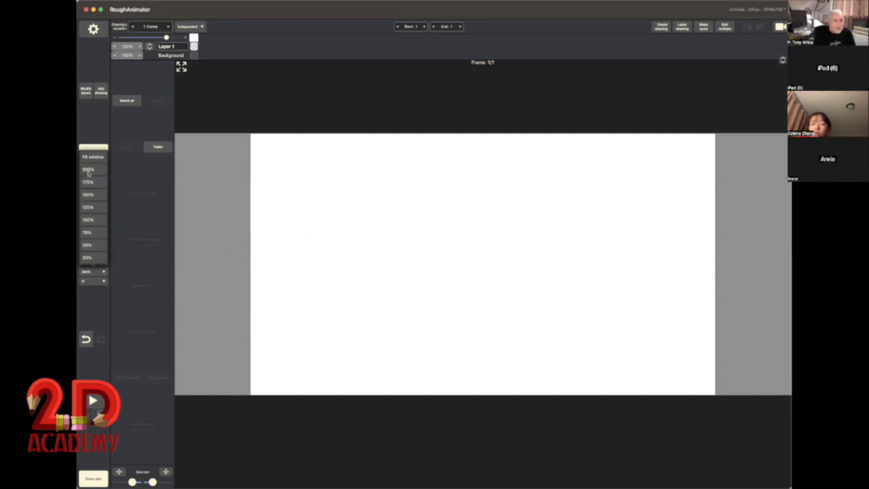
pyautogui.click(89, 220)
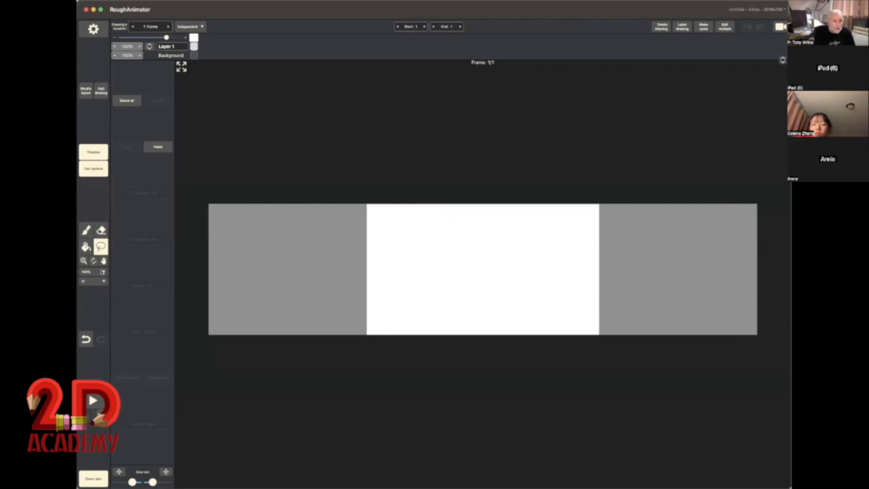
pyautogui.click(102, 272)
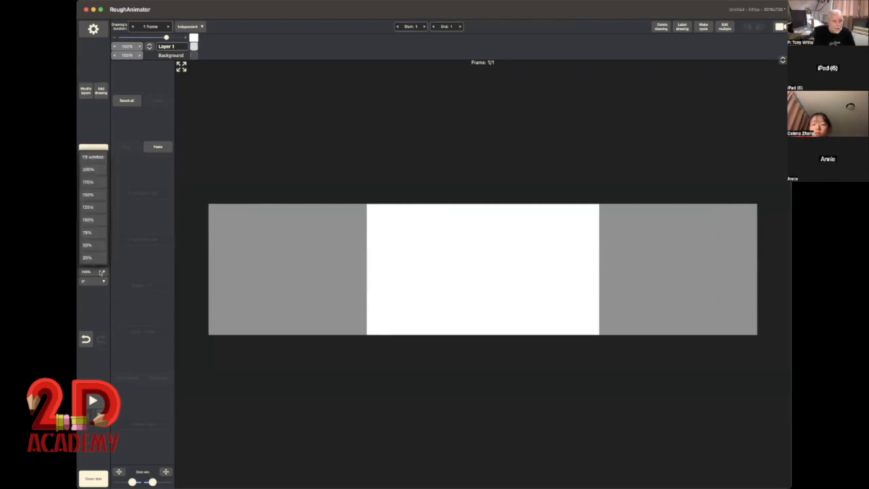
pyautogui.click(87, 170)
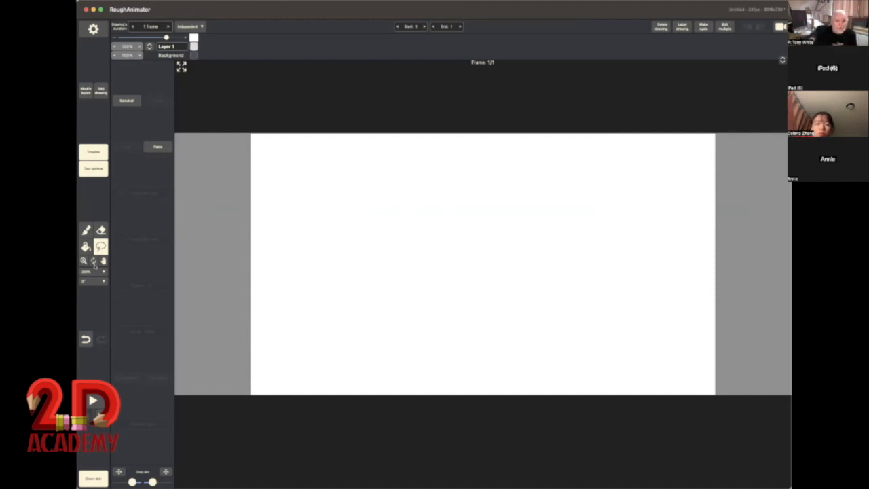
# Step: Select the Brush tool and set its colour to black (000000)
pyautogui.click(86, 230)
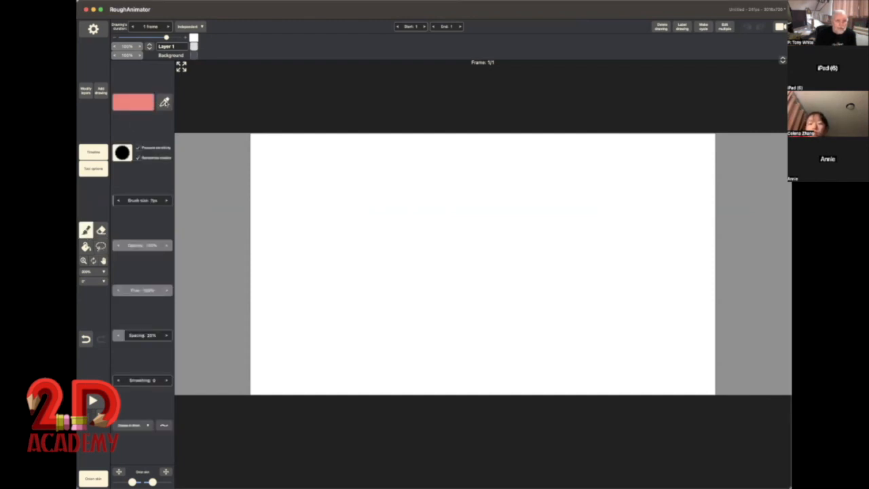
pyautogui.click(163, 103)
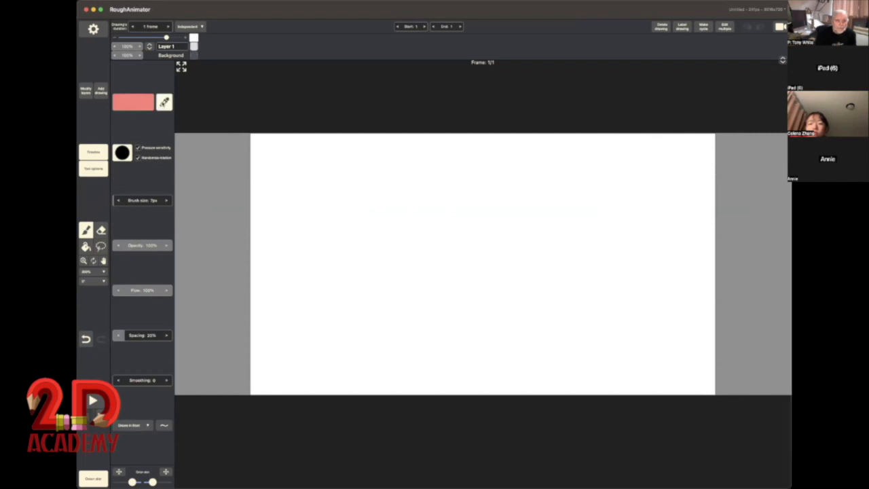
pyautogui.click(146, 103)
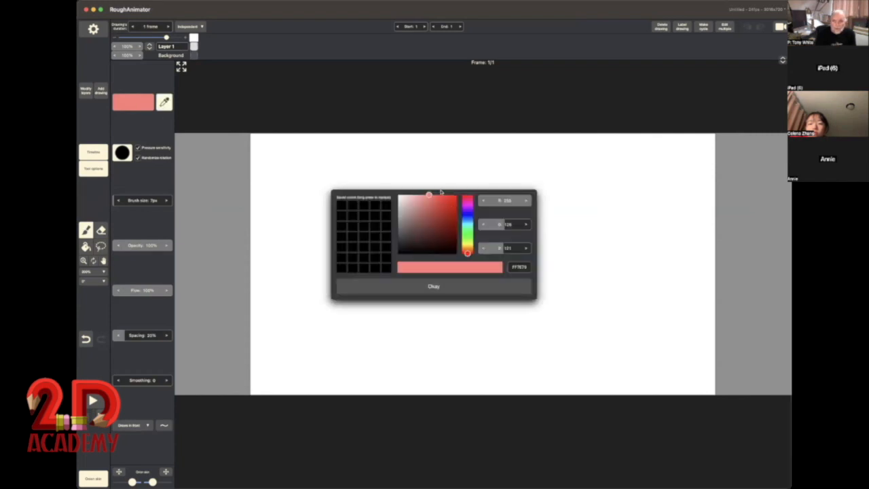
pyautogui.moveTo(428, 195); pyautogui.dragTo(444, 224)
pyautogui.moveTo(467, 253)
pyautogui.mouseDown()
pyautogui.moveTo(468, 207)
pyautogui.moveTo(469, 236)
pyautogui.moveTo(468, 224)
pyautogui.moveTo(430, 228)
pyautogui.moveTo(442, 246)
pyautogui.moveTo(436, 212)
pyautogui.moveTo(428, 234)
pyautogui.moveTo(434, 211)
pyautogui.moveTo(442, 229)
pyautogui.moveTo(415, 204)
pyautogui.moveTo(424, 213)
pyautogui.moveTo(413, 206)
pyautogui.moveTo(412, 249)
pyautogui.moveTo(457, 255)
pyautogui.mouseUp()
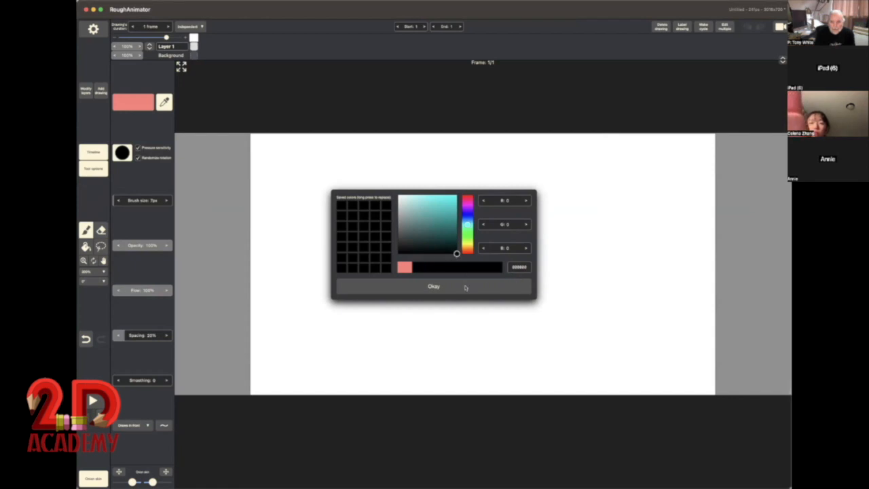
pyautogui.click(461, 281)
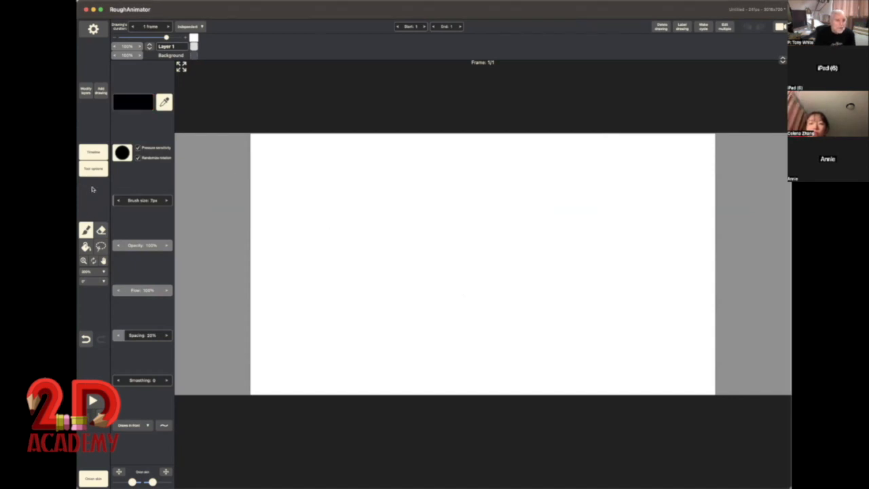
# Step: Set the brush size to 5 px and try it on the canvas
pyautogui.click(86, 230)
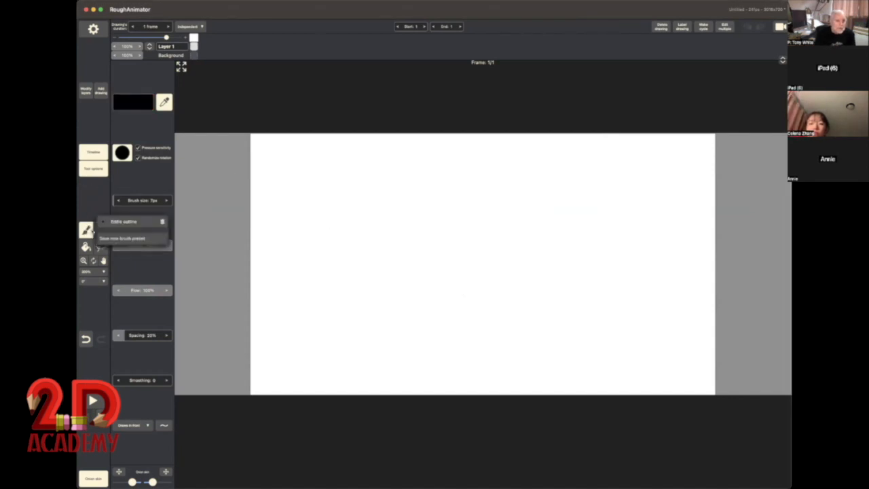
pyautogui.click(165, 202)
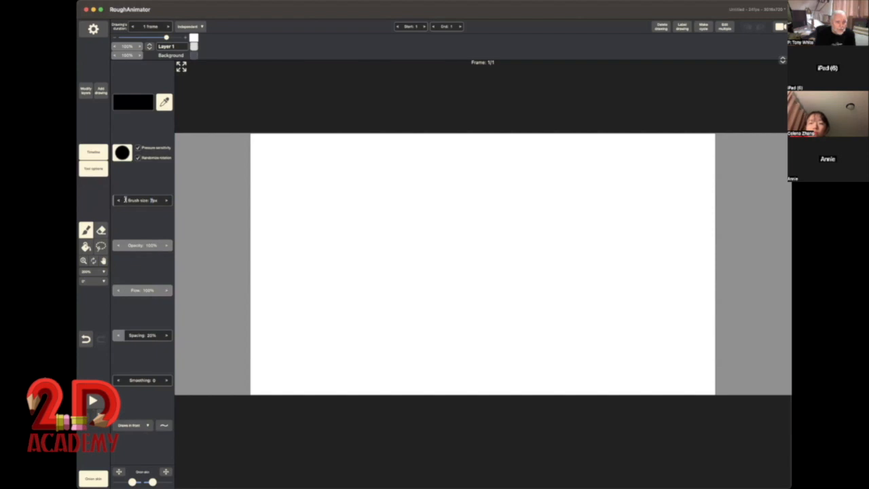
pyautogui.click(166, 201)
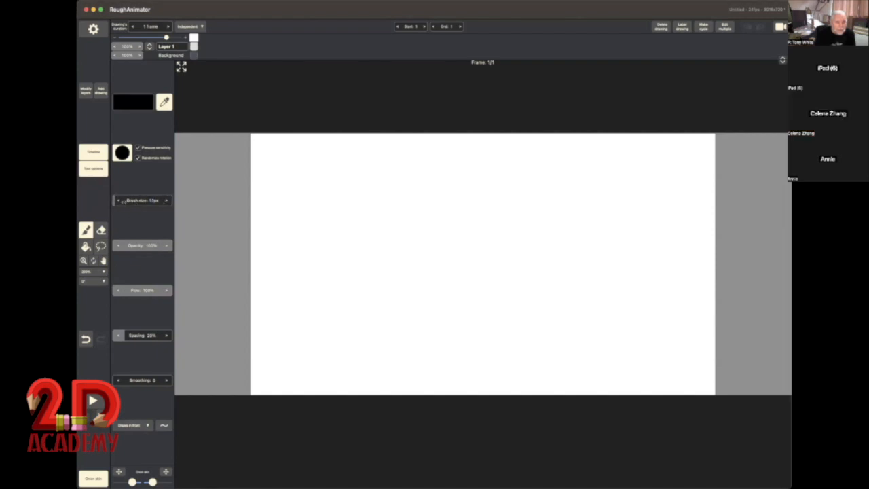
pyautogui.click(118, 202)
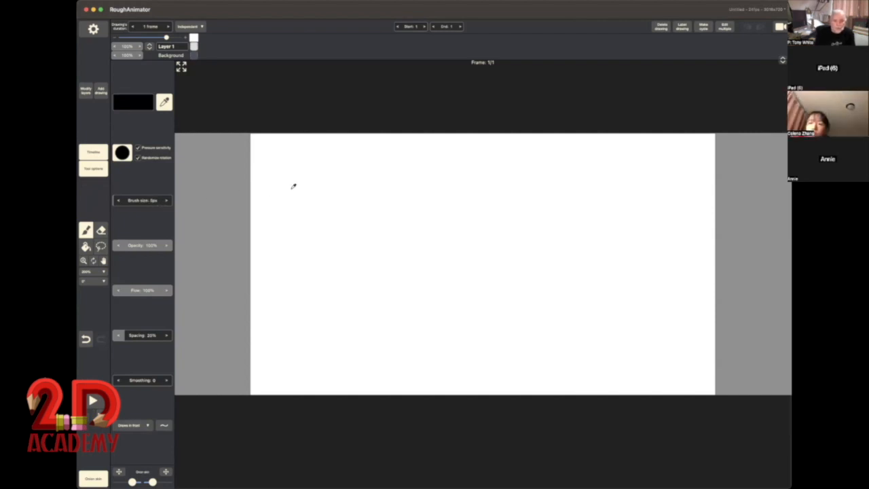
pyautogui.click(341, 219)
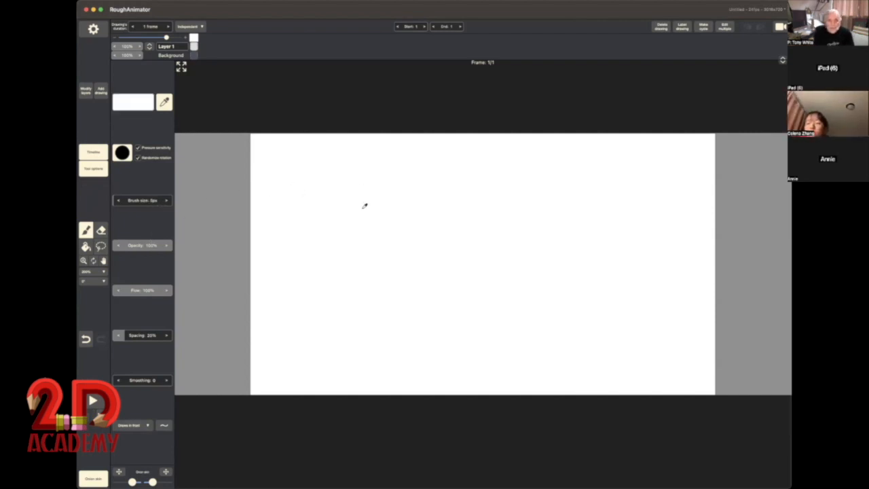
# Step: Turn off the eyedropper and set the brush colour back to black
pyautogui.click(91, 228)
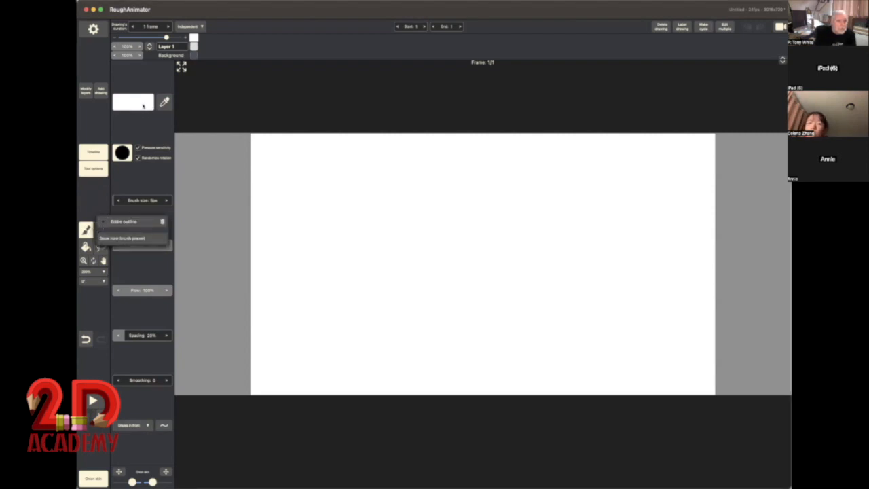
pyautogui.click(143, 106)
pyautogui.click(141, 104)
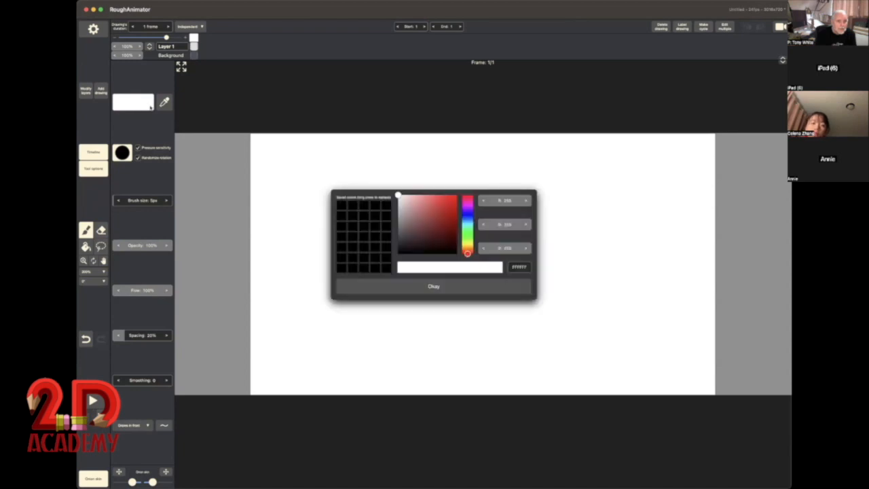
pyautogui.click(388, 205)
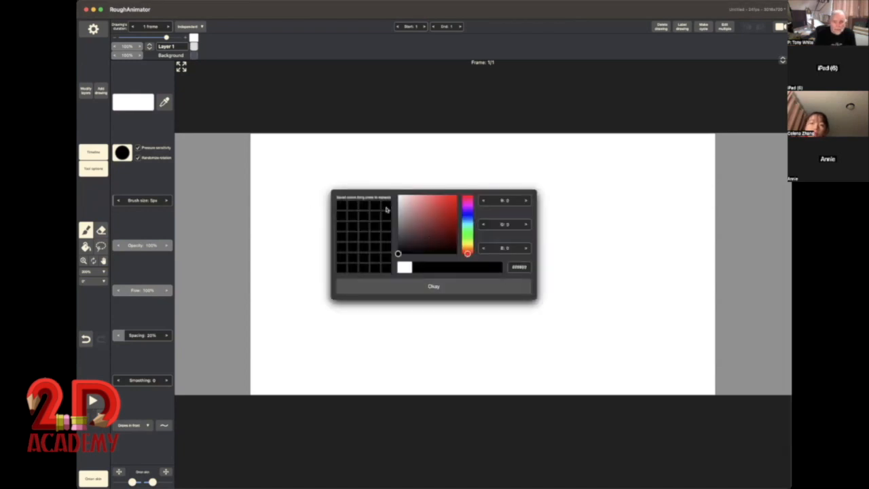
pyautogui.click(456, 287)
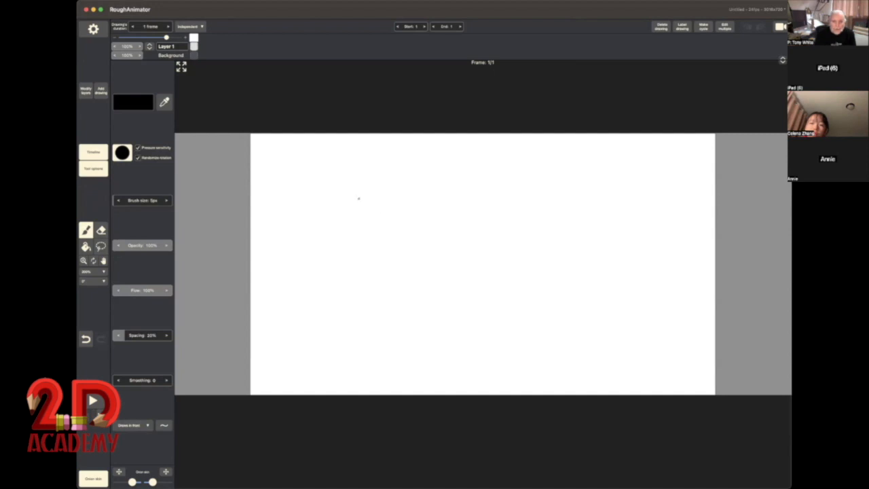
# Step: Draw a horizontal test stroke with a 5 px brush across the upper canvas and a thin 1 px stroke beneath it
pyautogui.moveTo(314, 180)
pyautogui.mouseDown()
pyautogui.moveTo(416, 171)
pyautogui.moveTo(588, 176)
pyautogui.mouseUp()
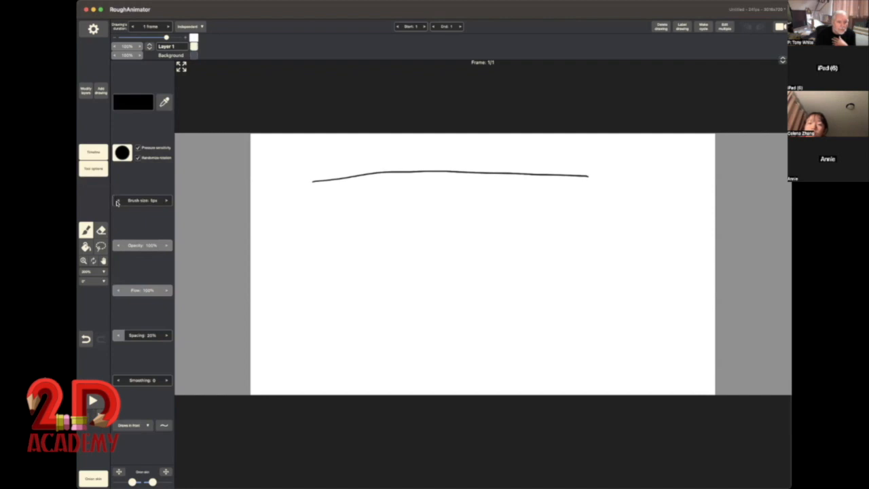
pyautogui.moveTo(320, 207); pyautogui.dragTo(582, 221)
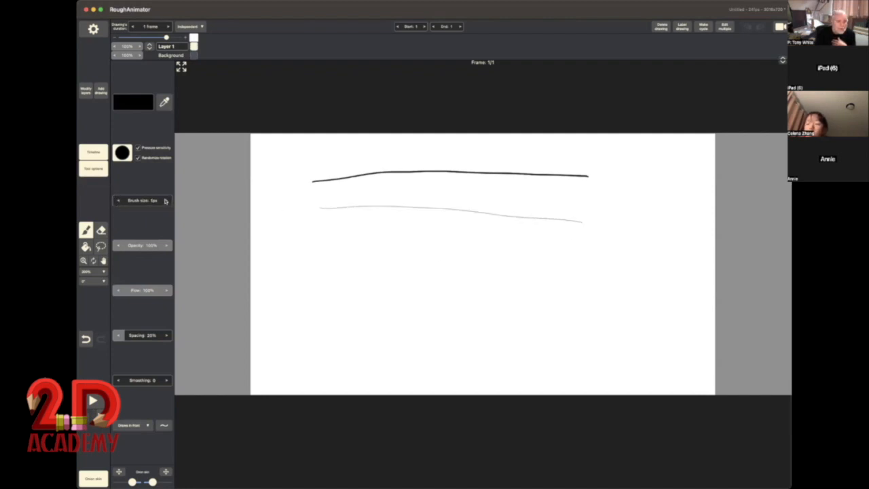
# Step: Enlarge the brush to about 145 px and draw a thick horizontal stroke below the two thin lines
pyautogui.click(167, 201)
pyautogui.click(166, 201)
pyautogui.click(166, 201)
pyautogui.click(165, 201)
pyautogui.click(165, 201)
pyautogui.click(165, 201)
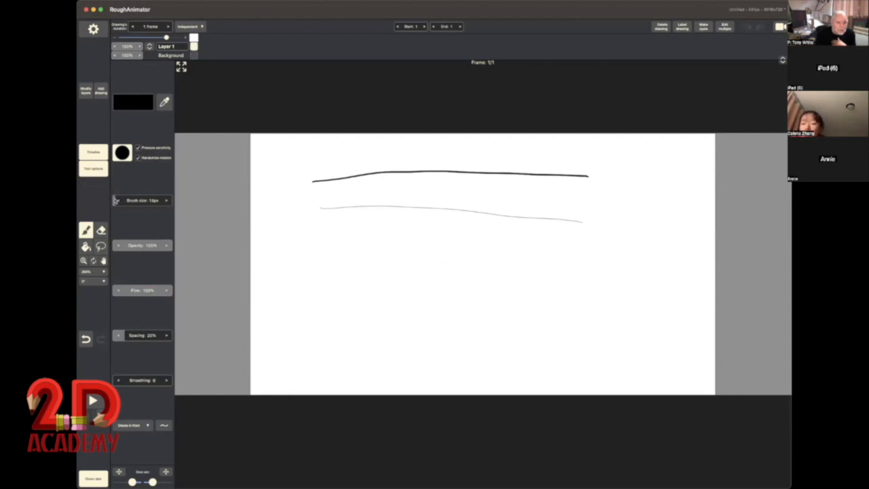
pyautogui.moveTo(125, 201)
pyautogui.mouseDown()
pyautogui.moveTo(159, 201)
pyautogui.moveTo(141, 201)
pyautogui.mouseUp()
pyautogui.moveTo(357, 255); pyautogui.dragTo(592, 261)
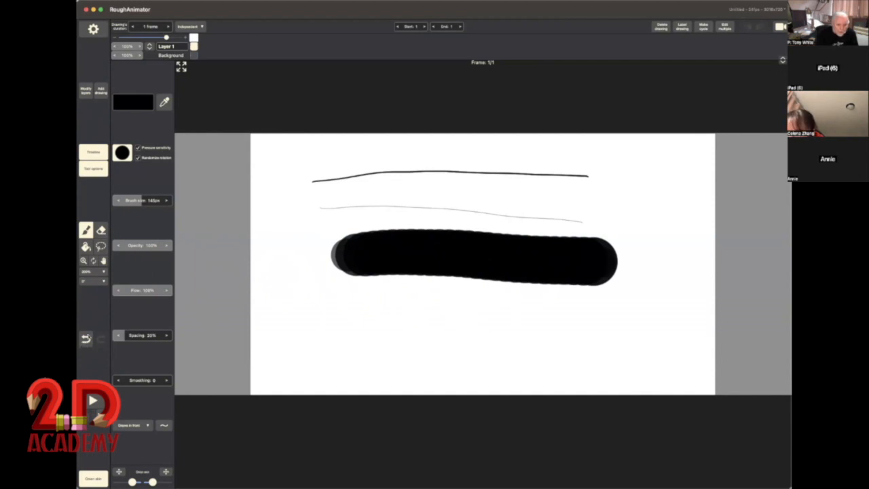
# Step: Undo all three test strokes on the canvas
pyautogui.click(85, 340)
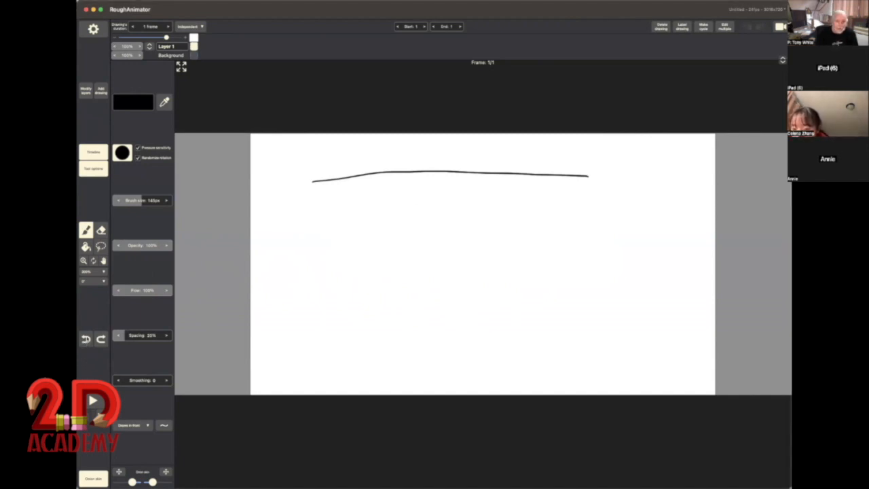
pyautogui.click(85, 339)
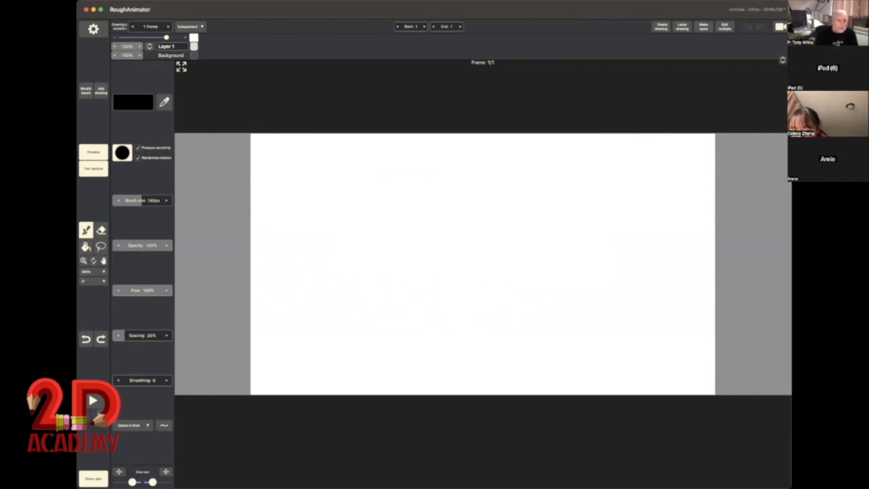
# Step: Set the brush size to 37 px and draw a black, roughly horizontal stroke across the middle of the canvas
pyautogui.click(87, 231)
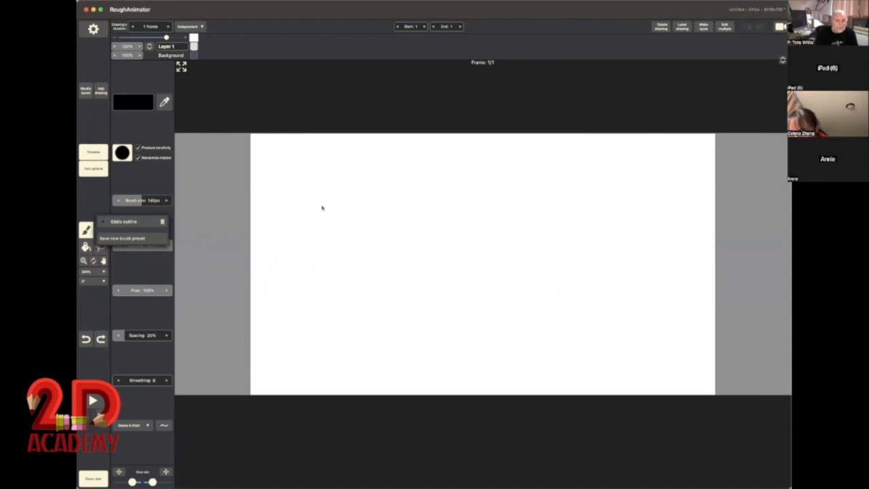
pyautogui.click(303, 215)
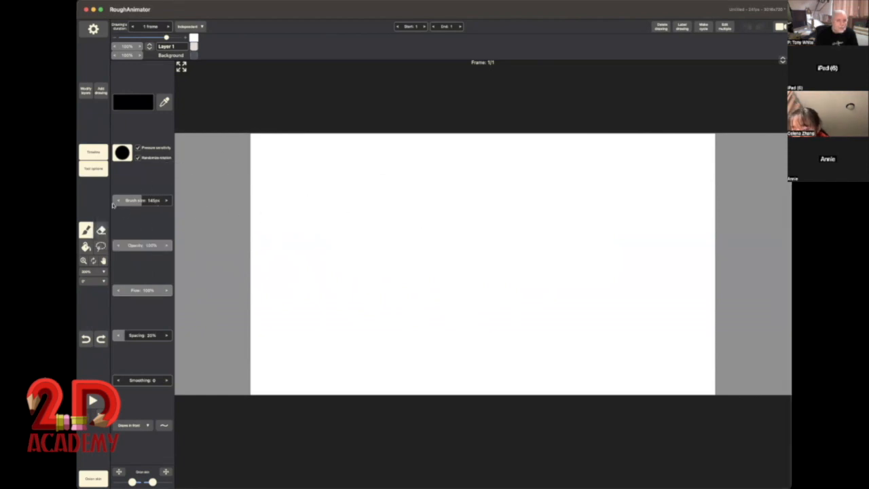
pyautogui.moveTo(143, 200); pyautogui.dragTo(119, 200)
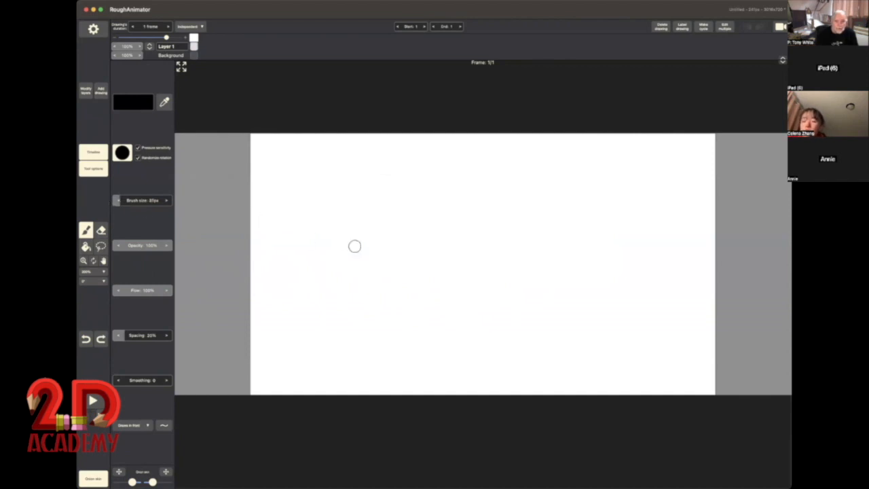
pyautogui.moveTo(354, 246); pyautogui.dragTo(585, 230)
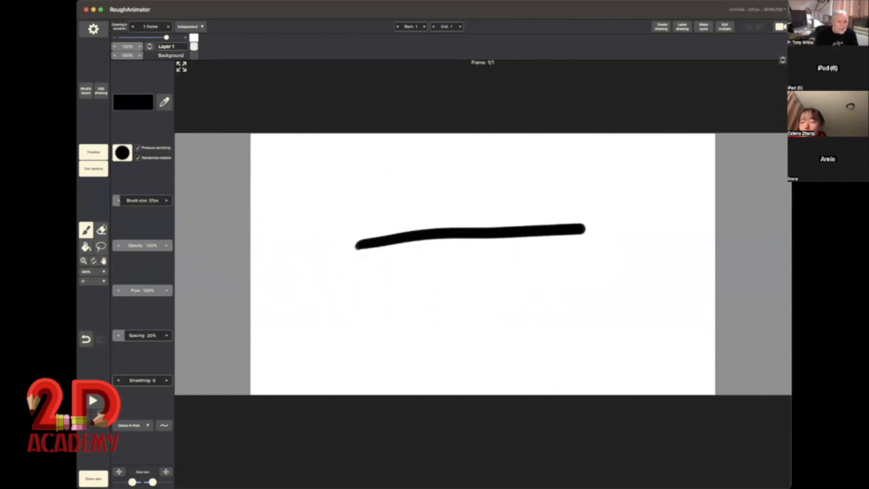
# Step: Make the eraser slightly smaller, cut gaps in the thick black stroke, and erase the rest of it from the canvas
pyautogui.click(101, 231)
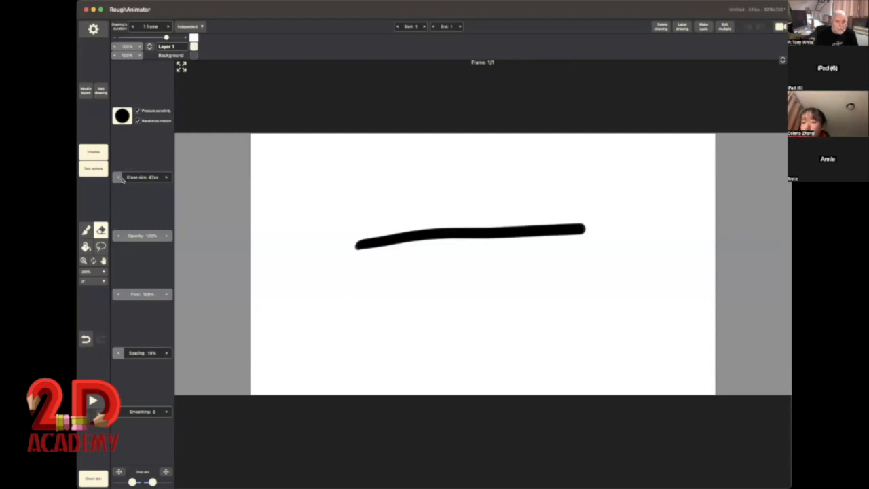
pyautogui.moveTo(122, 179)
pyautogui.mouseDown()
pyautogui.moveTo(156, 182)
pyautogui.moveTo(118, 180)
pyautogui.mouseUp()
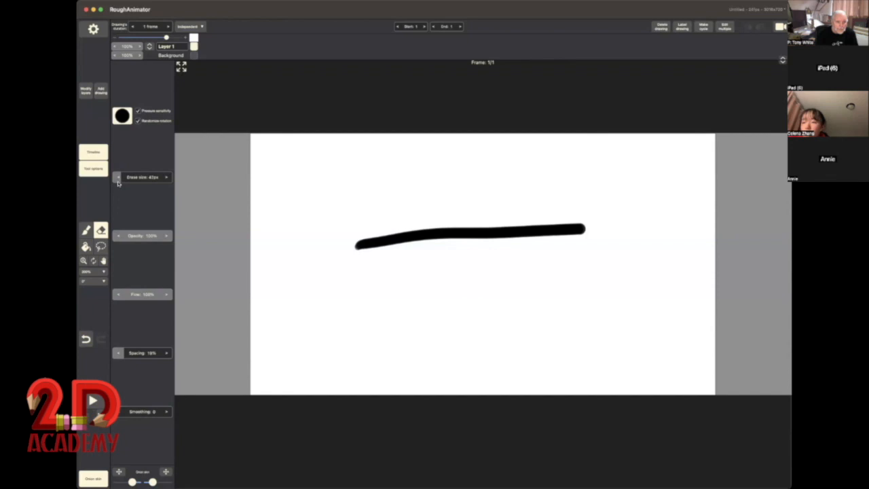
pyautogui.moveTo(425, 225)
pyautogui.mouseDown()
pyautogui.moveTo(406, 242)
pyautogui.moveTo(427, 228)
pyautogui.mouseUp()
pyautogui.moveTo(500, 210); pyautogui.dragTo(479, 238)
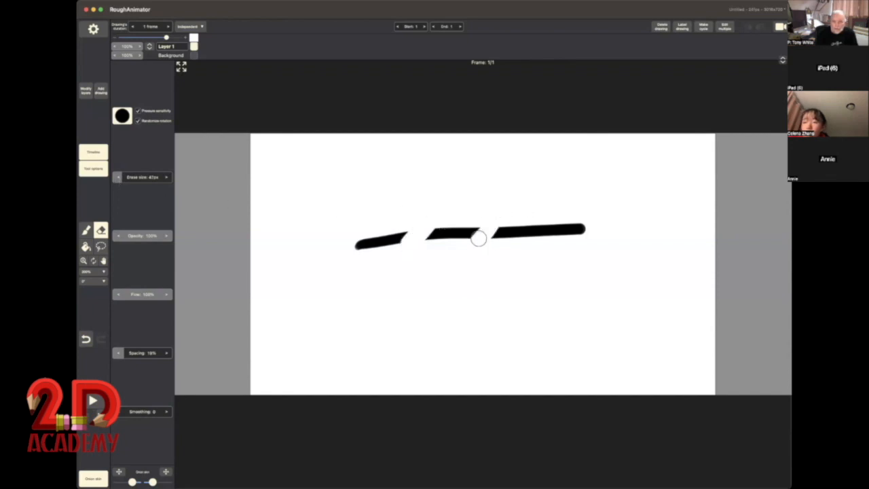
pyautogui.moveTo(542, 211); pyautogui.dragTo(529, 238)
pyautogui.moveTo(589, 220)
pyautogui.mouseDown()
pyautogui.moveTo(346, 232)
pyautogui.moveTo(615, 222)
pyautogui.moveTo(359, 248)
pyautogui.mouseUp()
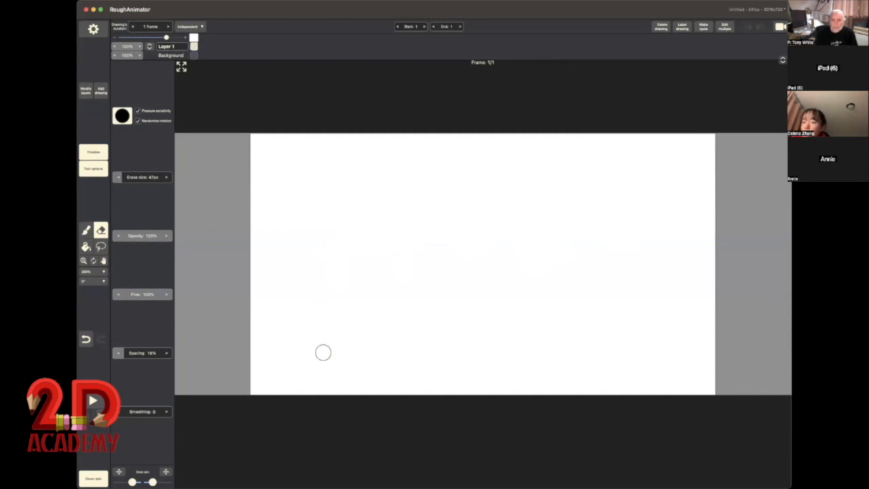
# Step: Set the brush to about 4 px and draw a circle of repeated overlapping loops, with a single-line circle to its right
pyautogui.click(86, 231)
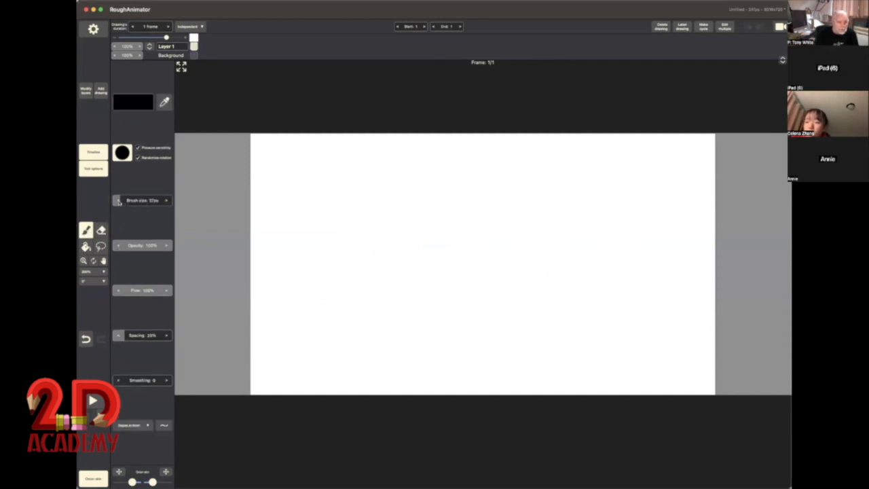
pyautogui.moveTo(119, 202); pyautogui.dragTo(107, 204)
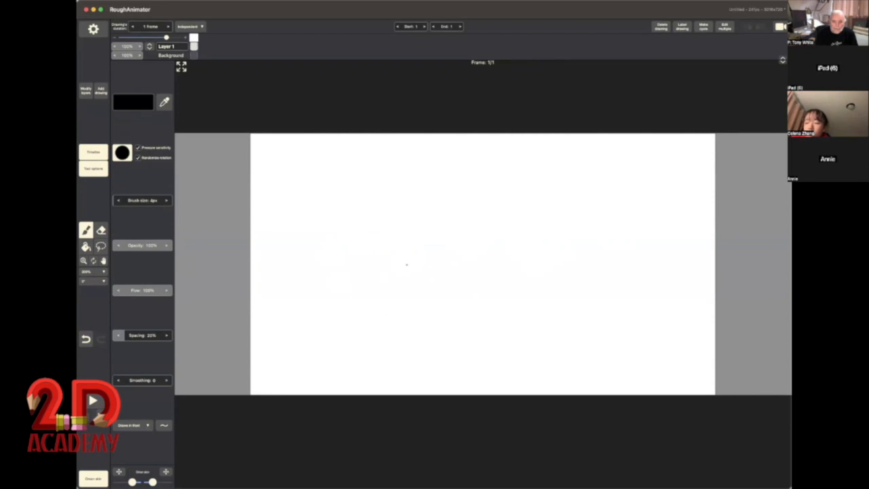
pyautogui.moveTo(422, 249)
pyautogui.mouseDown()
pyautogui.moveTo(353, 271)
pyautogui.moveTo(383, 341)
pyautogui.moveTo(437, 334)
pyautogui.moveTo(455, 280)
pyautogui.moveTo(409, 253)
pyautogui.moveTo(370, 256)
pyautogui.moveTo(351, 286)
pyautogui.moveTo(381, 337)
pyautogui.moveTo(426, 325)
pyautogui.moveTo(447, 295)
pyautogui.moveTo(422, 248)
pyautogui.moveTo(358, 256)
pyautogui.moveTo(347, 313)
pyautogui.moveTo(368, 337)
pyautogui.moveTo(439, 331)
pyautogui.moveTo(450, 276)
pyautogui.moveTo(429, 256)
pyautogui.moveTo(375, 254)
pyautogui.moveTo(353, 269)
pyautogui.moveTo(347, 319)
pyautogui.mouseUp()
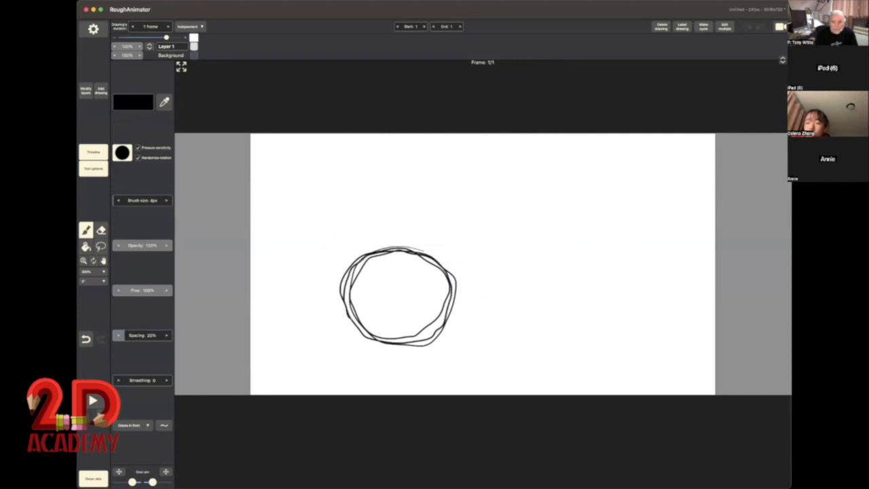
pyautogui.moveTo(388, 339); pyautogui.dragTo(424, 343)
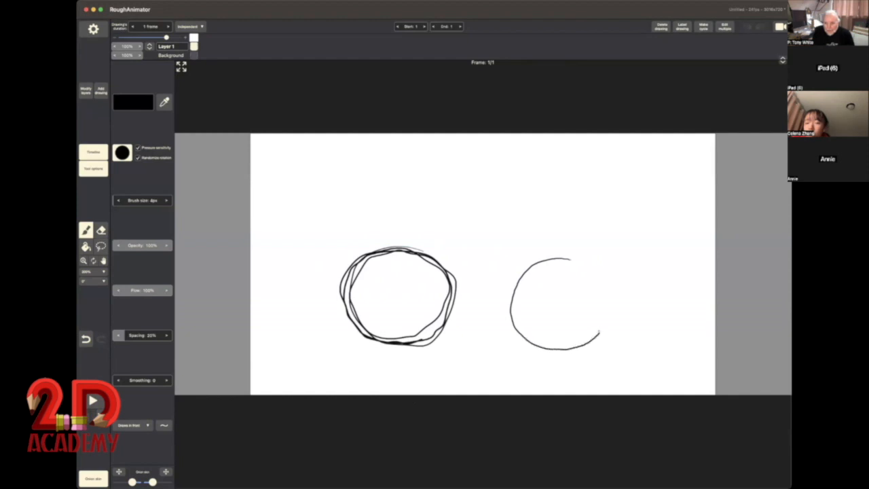
pyautogui.moveTo(596, 277); pyautogui.dragTo(582, 264)
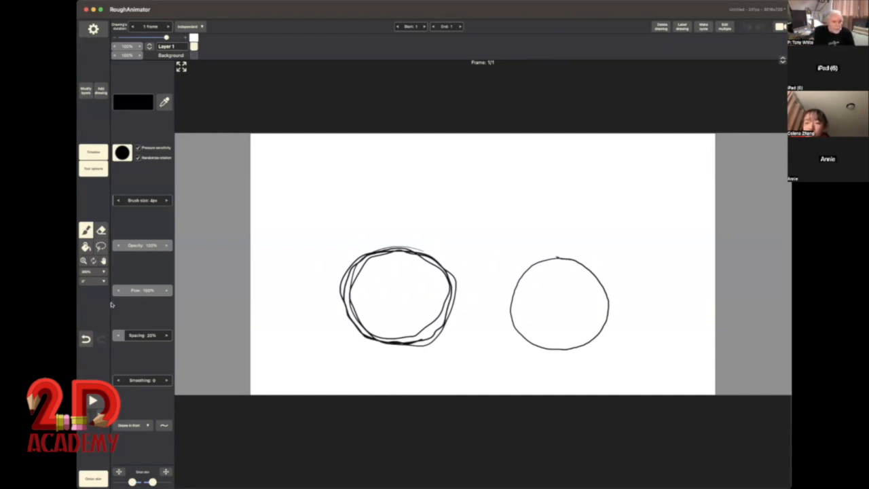
# Step: Undo both test circles to clear the canvas
pyautogui.click(85, 339)
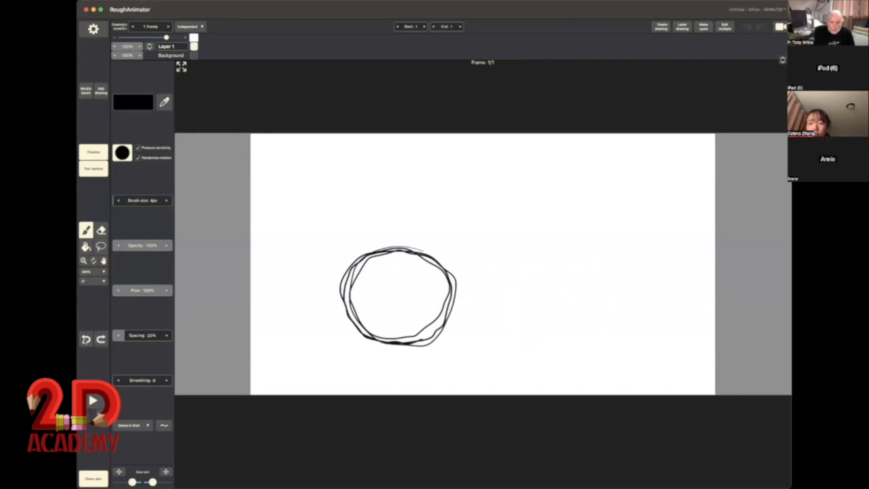
pyautogui.click(86, 339)
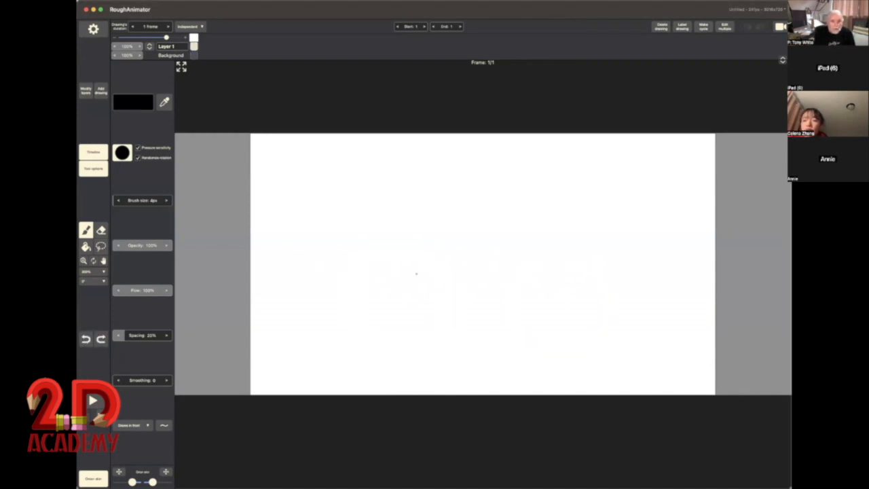
# Step: Sketch a ball in the lower-left part of the canvas, building up the circle with short overlapping strokes
pyautogui.moveTo(349, 275)
pyautogui.mouseDown()
pyautogui.moveTo(324, 315)
pyautogui.moveTo(339, 337)
pyautogui.moveTo(367, 334)
pyautogui.mouseUp()
pyautogui.moveTo(323, 298)
pyautogui.mouseDown()
pyautogui.moveTo(357, 266)
pyautogui.moveTo(388, 275)
pyautogui.moveTo(396, 314)
pyautogui.mouseUp()
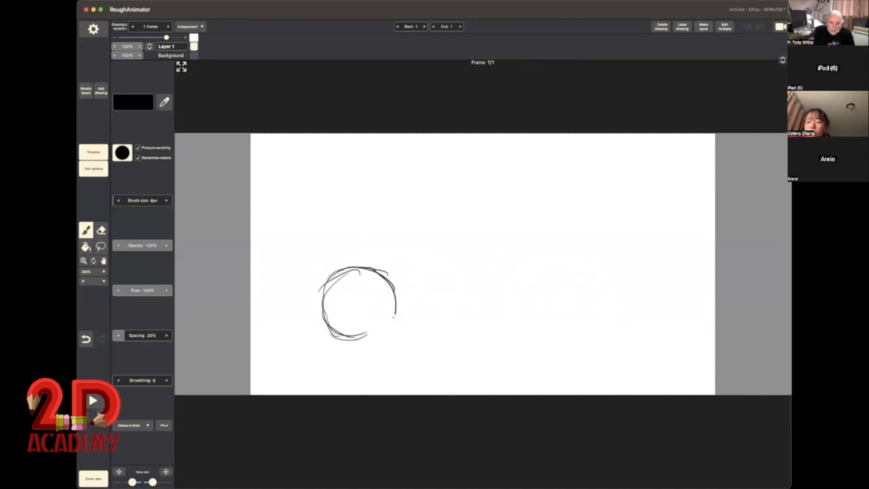
pyautogui.moveTo(391, 283)
pyautogui.mouseDown()
pyautogui.moveTo(395, 315)
pyautogui.moveTo(352, 337)
pyautogui.mouseUp()
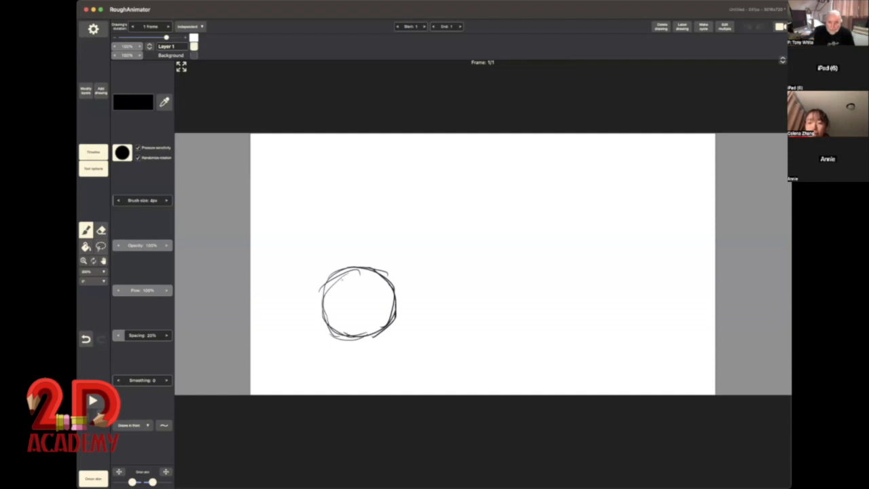
pyautogui.moveTo(326, 292)
pyautogui.mouseDown()
pyautogui.moveTo(378, 331)
pyautogui.moveTo(323, 310)
pyautogui.mouseUp()
pyautogui.moveTo(329, 280)
pyautogui.mouseDown()
pyautogui.moveTo(321, 303)
pyautogui.moveTo(339, 335)
pyautogui.moveTo(360, 338)
pyautogui.moveTo(383, 324)
pyautogui.mouseUp()
pyautogui.moveTo(323, 289)
pyautogui.mouseDown()
pyautogui.moveTo(360, 267)
pyautogui.moveTo(395, 284)
pyautogui.moveTo(385, 333)
pyautogui.mouseUp()
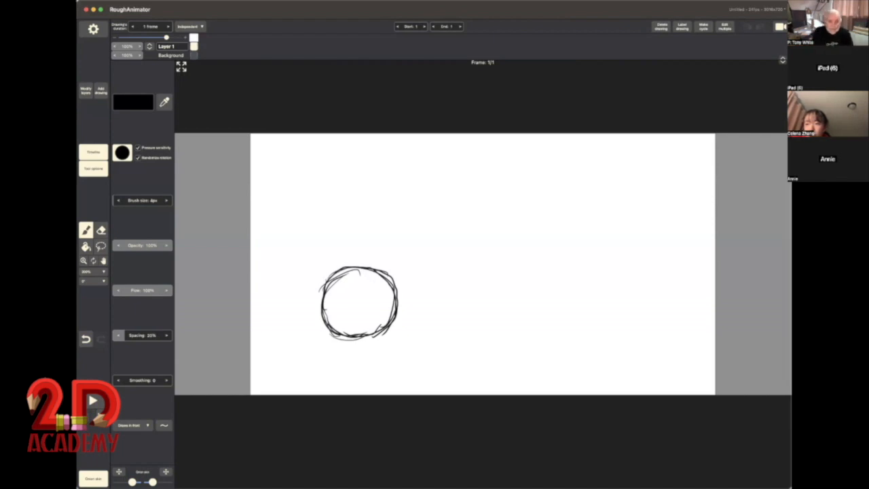
pyautogui.moveTo(339, 273)
pyautogui.mouseDown()
pyautogui.moveTo(323, 287)
pyautogui.moveTo(321, 317)
pyautogui.mouseUp()
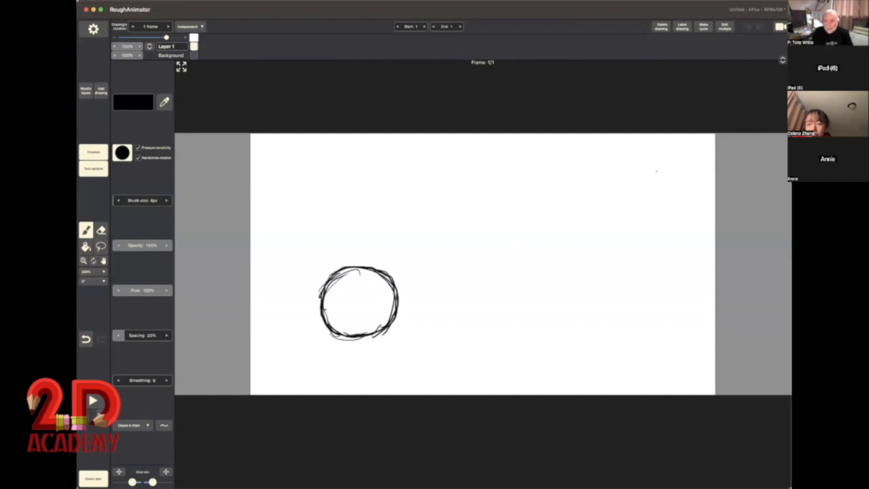
# Step: Label the drawing with a circled number 1 in the canvas's upper-right corner
pyautogui.moveTo(656, 171); pyautogui.dragTo(657, 201)
pyautogui.moveTo(675, 165)
pyautogui.mouseDown()
pyautogui.moveTo(627, 185)
pyautogui.moveTo(630, 208)
pyautogui.moveTo(660, 218)
pyautogui.moveTo(677, 210)
pyautogui.moveTo(676, 167)
pyautogui.mouseUp()
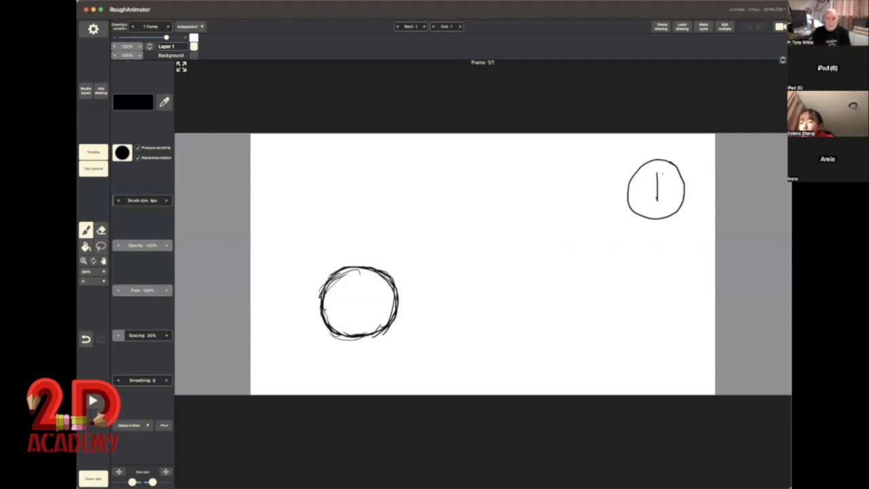
pyautogui.moveTo(657, 174); pyautogui.dragTo(656, 197)
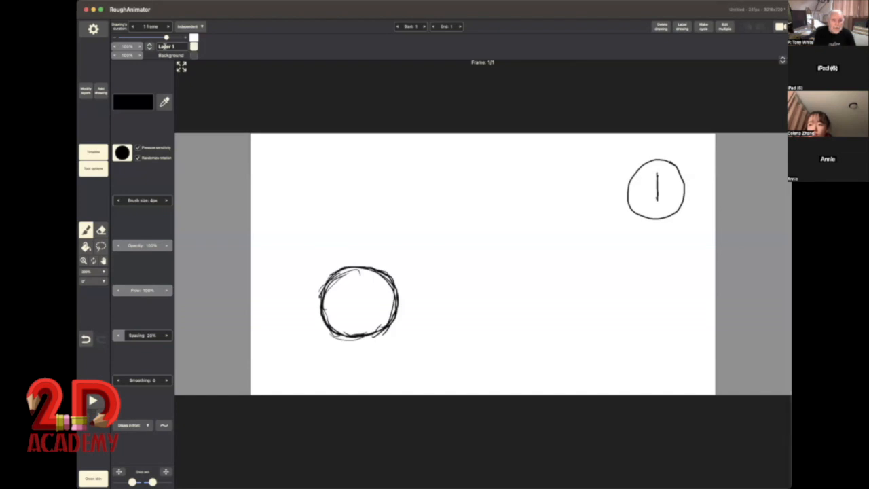
# Step: Rename Layer 1 as BALL
pyautogui.moveTo(174, 46); pyautogui.dragTo(160, 44)
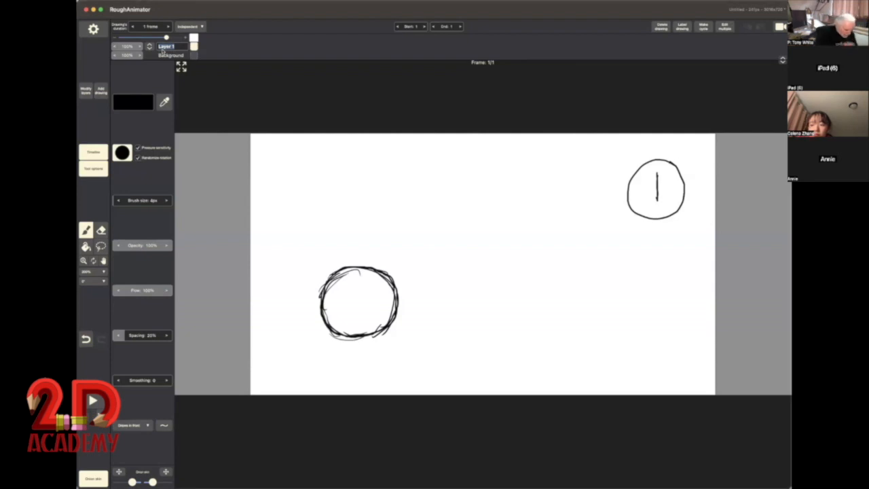
pyautogui.write('AN')
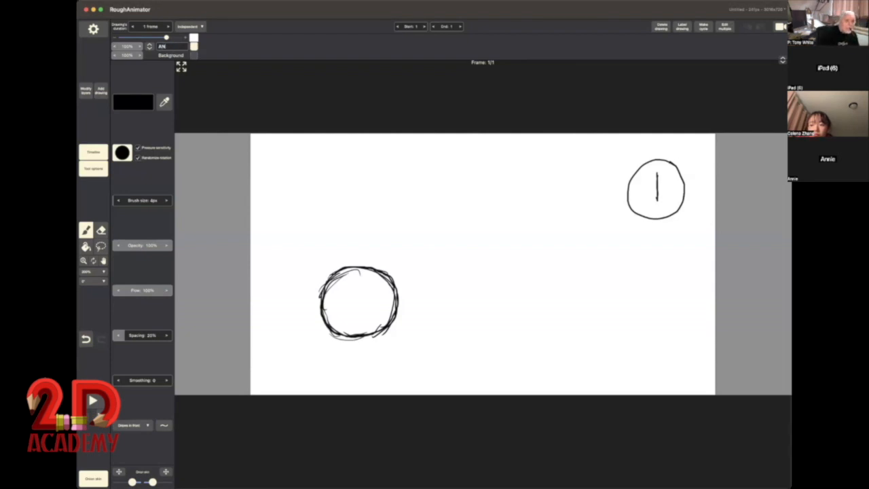
pyautogui.write('IMA')
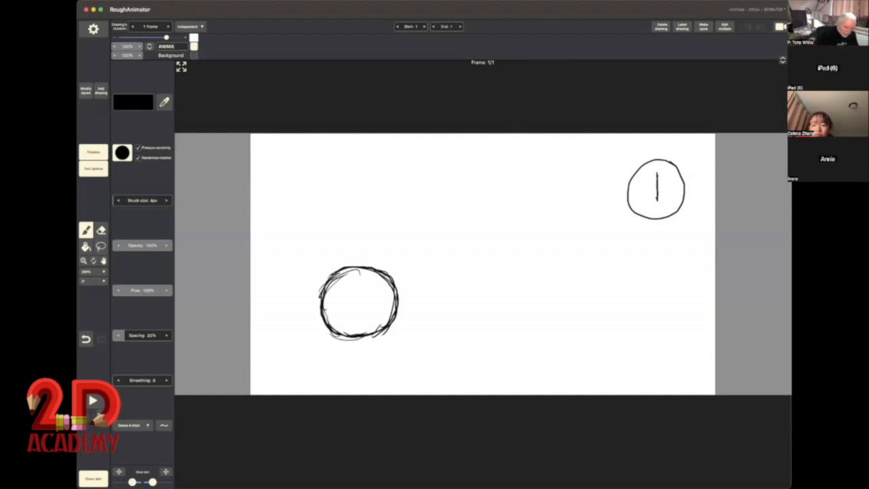
pyautogui.press('BackSpace')
pyautogui.press('BackSpace')
pyautogui.press('BackSpace')
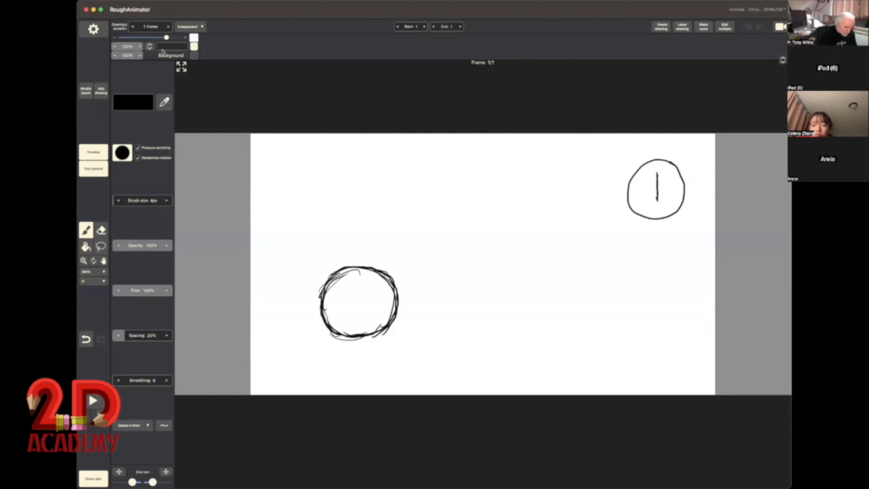
pyautogui.write('BALL')
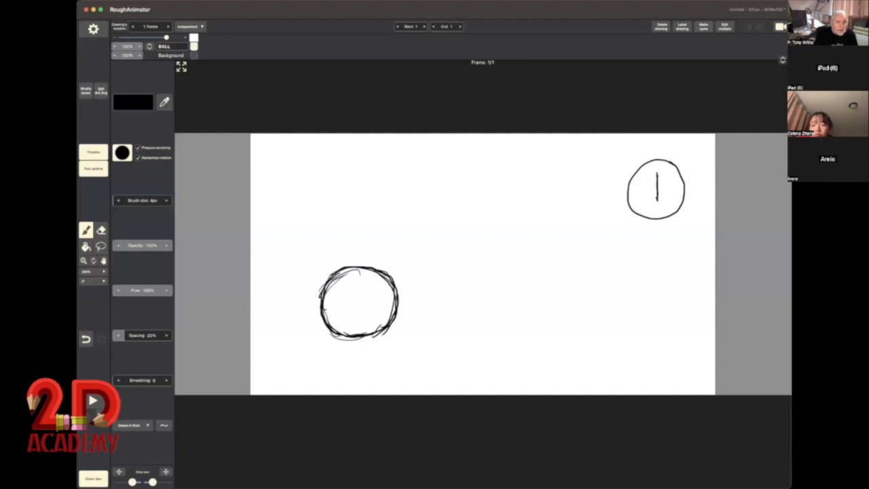
# Step: Add a blank drawing after the first and draw a ball resting on a short ground line in the lower-right part of the canvas
pyautogui.click(100, 90)
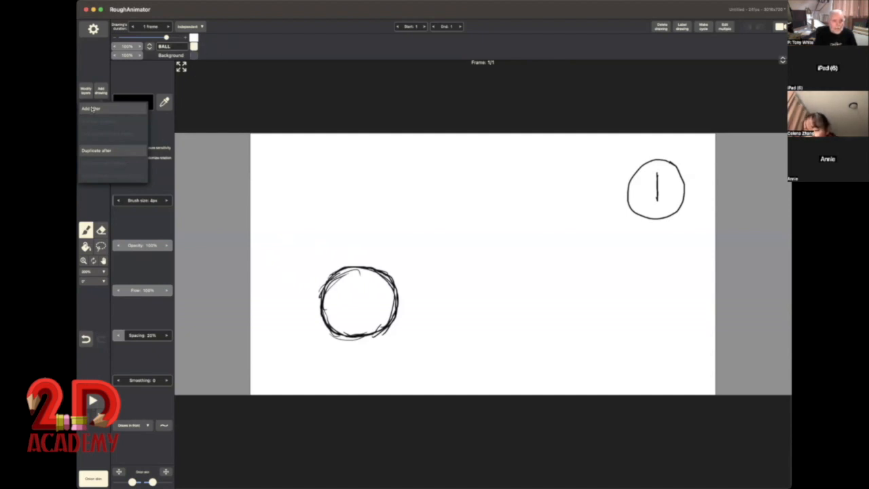
pyautogui.click(92, 109)
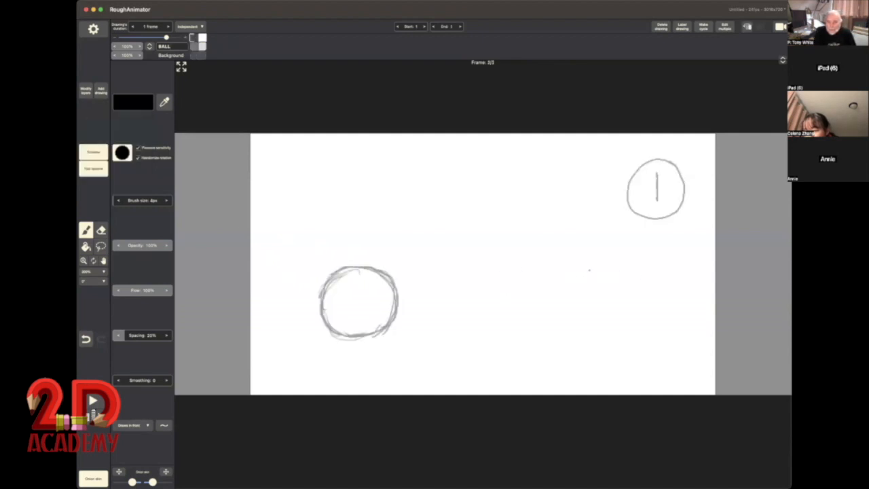
pyautogui.moveTo(585, 267)
pyautogui.mouseDown()
pyautogui.moveTo(550, 282)
pyautogui.moveTo(546, 314)
pyautogui.moveTo(577, 333)
pyautogui.moveTo(598, 332)
pyautogui.moveTo(612, 317)
pyautogui.moveTo(612, 284)
pyautogui.moveTo(598, 267)
pyautogui.moveTo(574, 263)
pyautogui.moveTo(551, 277)
pyautogui.moveTo(550, 322)
pyautogui.moveTo(598, 333)
pyautogui.moveTo(617, 299)
pyautogui.mouseUp()
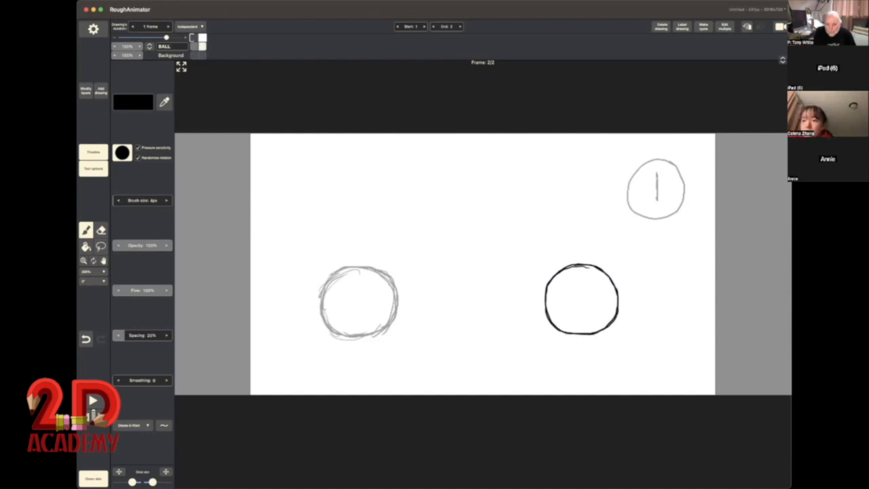
pyautogui.moveTo(567, 333)
pyautogui.mouseDown()
pyautogui.moveTo(533, 333)
pyautogui.moveTo(621, 334)
pyautogui.mouseUp()
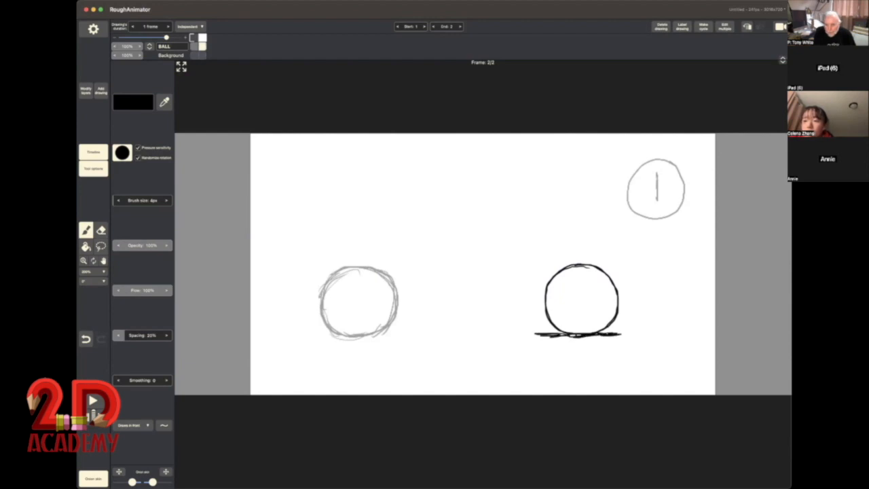
# Step: Label the second drawing with a circled number 9, tracing over the first drawing's circled number
pyautogui.moveTo(659, 175)
pyautogui.mouseDown()
pyautogui.moveTo(650, 183)
pyautogui.moveTo(658, 199)
pyautogui.mouseUp()
pyautogui.moveTo(672, 161)
pyautogui.mouseDown()
pyautogui.moveTo(637, 166)
pyautogui.moveTo(625, 194)
pyautogui.moveTo(634, 217)
pyautogui.moveTo(682, 200)
pyautogui.moveTo(682, 176)
pyautogui.moveTo(667, 161)
pyautogui.mouseUp()
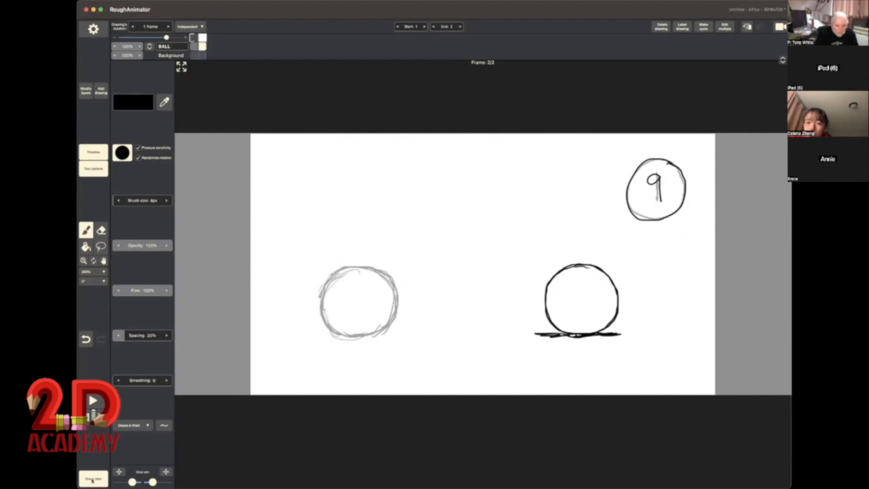
# Step: Switch the onion skin off and back on, and flip between the two drawings with it enabled
pyautogui.click(93, 479)
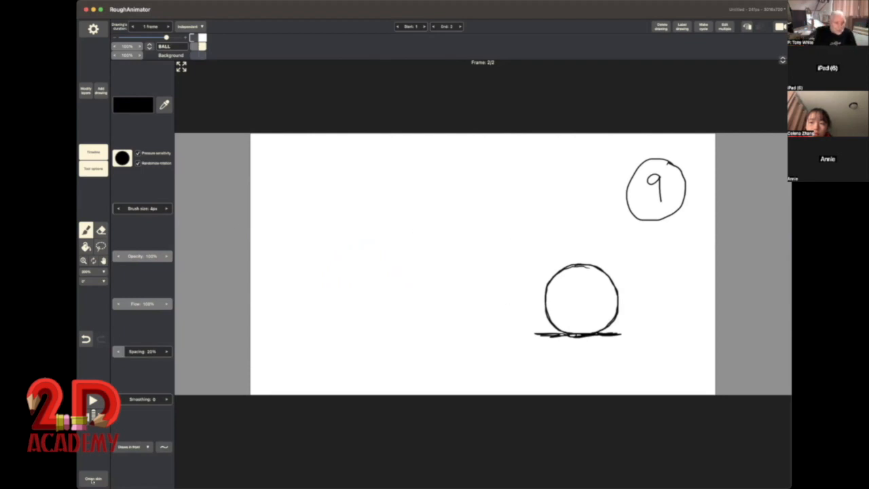
pyautogui.click(93, 480)
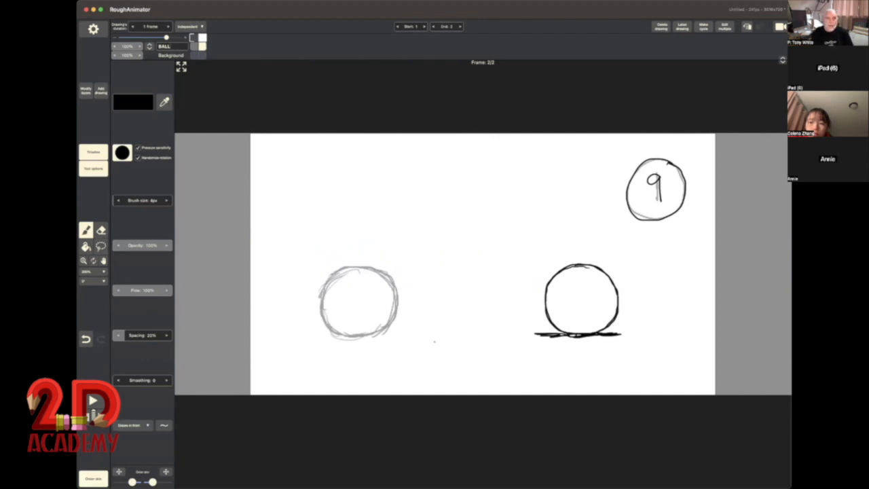
pyautogui.click(193, 39)
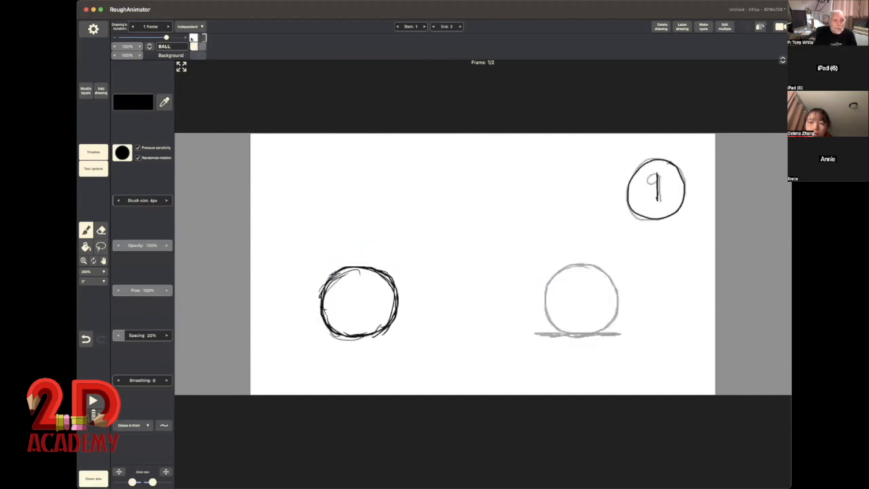
pyautogui.click(202, 39)
pyautogui.click(193, 39)
pyautogui.click(201, 39)
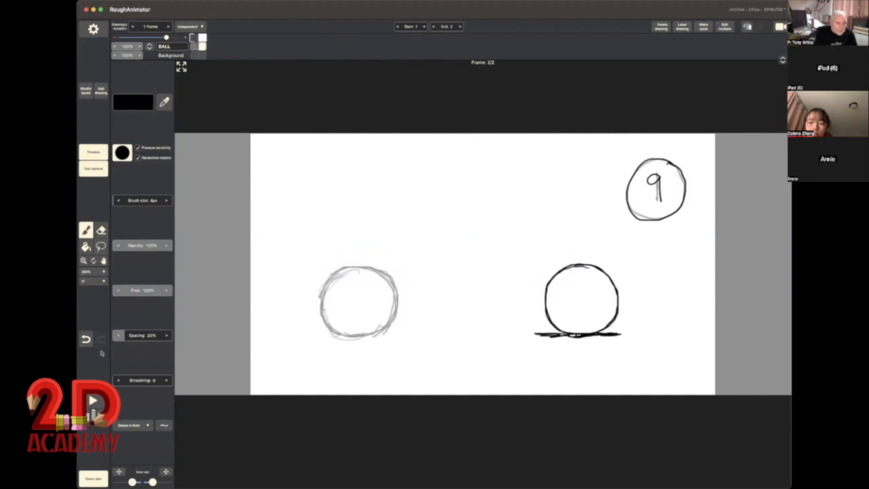
# Step: Turn off the onion skin and flip repeatedly between drawings 1 and 9 to compare the ball's positions
pyautogui.click(94, 478)
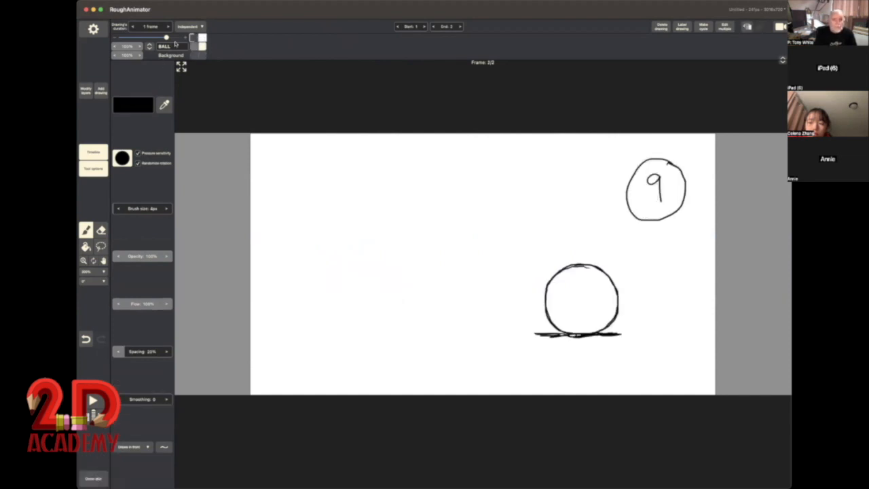
pyautogui.click(194, 39)
pyautogui.click(201, 39)
pyautogui.click(193, 39)
pyautogui.click(201, 39)
pyautogui.click(193, 38)
pyautogui.click(202, 39)
pyautogui.click(194, 39)
pyautogui.click(202, 39)
pyautogui.click(193, 39)
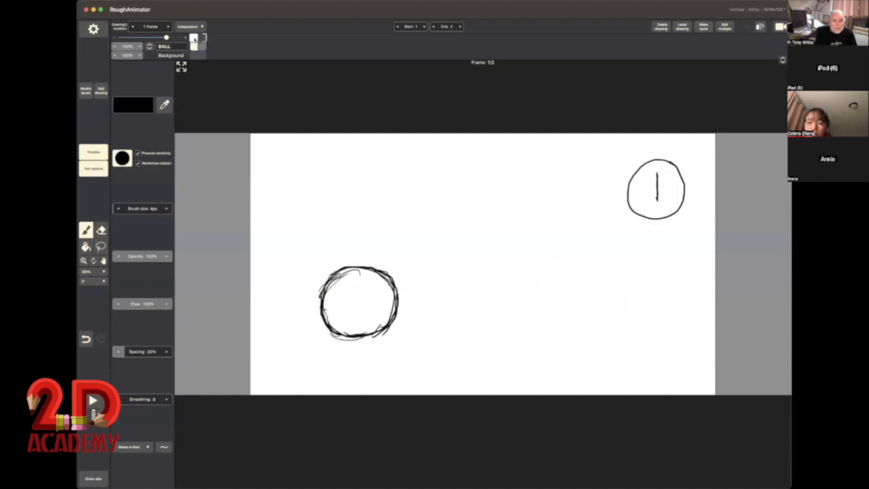
pyautogui.click(202, 39)
pyautogui.click(193, 39)
pyautogui.click(202, 38)
pyautogui.click(193, 39)
pyautogui.click(201, 39)
pyautogui.click(193, 39)
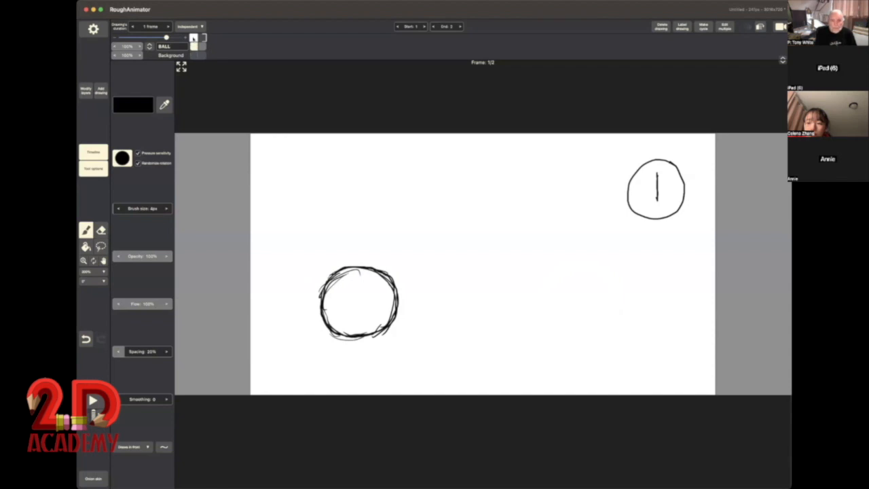
pyautogui.click(202, 38)
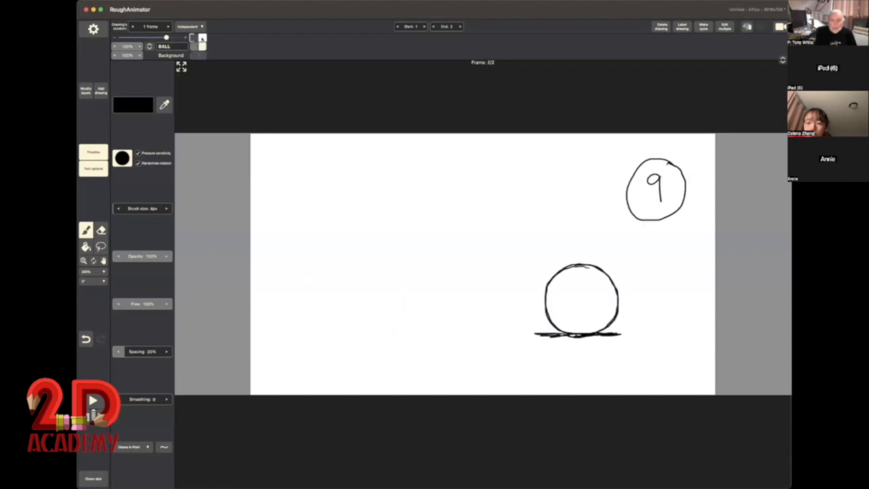
# Step: Flip between drawings 1 and 9 once more, finishing on drawing 1
pyautogui.click(193, 39)
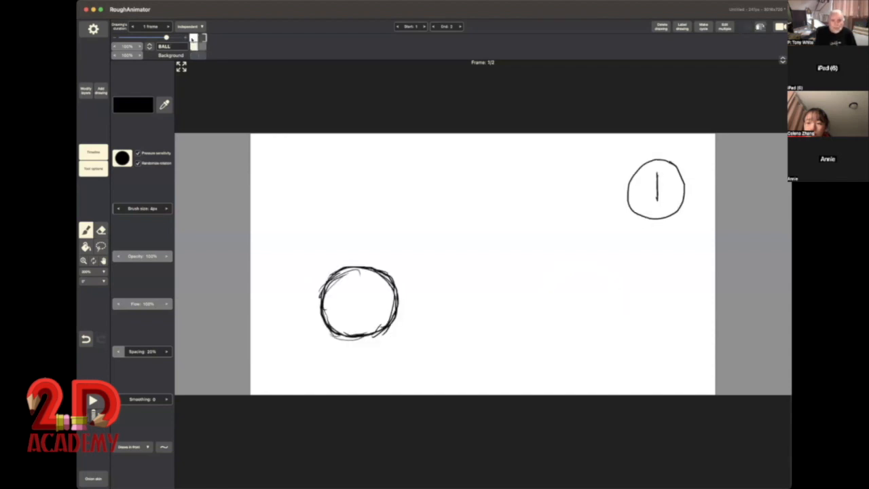
pyautogui.click(202, 39)
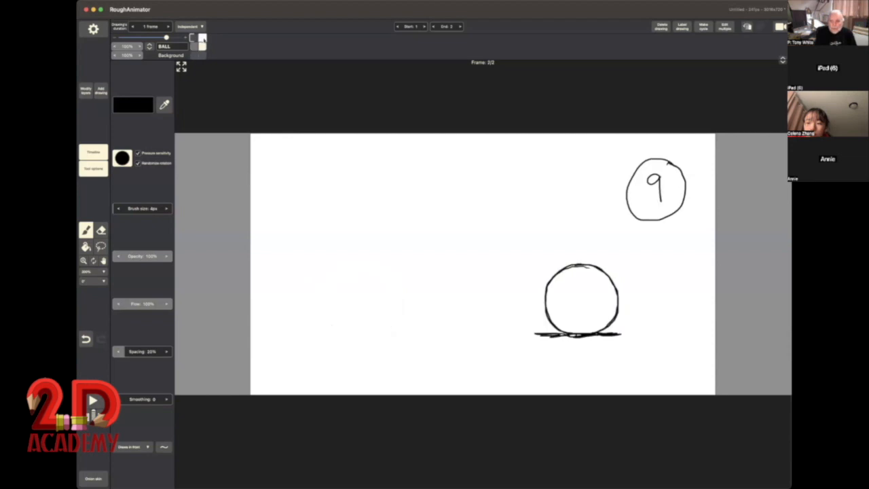
pyautogui.click(193, 38)
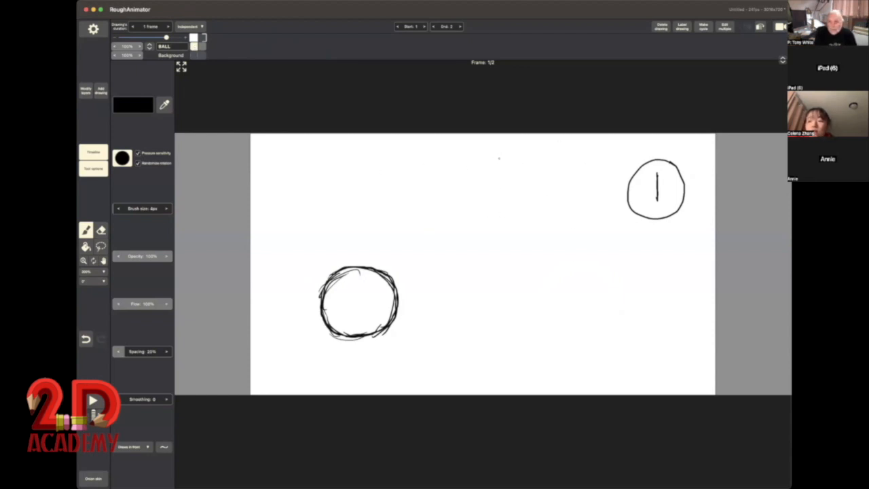
# Step: Draw a timing chart beside drawing 1's circled number, with circled 1 and 9 at the ends and 3, (5) and 7 between
pyautogui.moveTo(499, 158)
pyautogui.mouseDown()
pyautogui.moveTo(511, 169)
pyautogui.moveTo(587, 166)
pyautogui.moveTo(594, 153)
pyautogui.mouseUp()
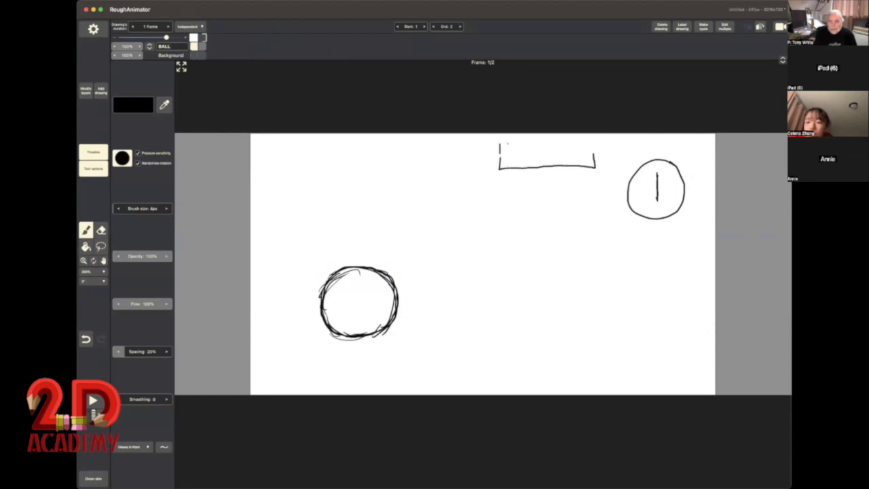
pyautogui.moveTo(508, 143)
pyautogui.mouseDown()
pyautogui.moveTo(491, 139)
pyautogui.moveTo(491, 160)
pyautogui.moveTo(513, 151)
pyautogui.moveTo(508, 142)
pyautogui.mouseUp()
pyautogui.moveTo(595, 143)
pyautogui.mouseDown()
pyautogui.moveTo(594, 154)
pyautogui.moveTo(579, 144)
pyautogui.moveTo(591, 159)
pyautogui.moveTo(606, 141)
pyautogui.mouseUp()
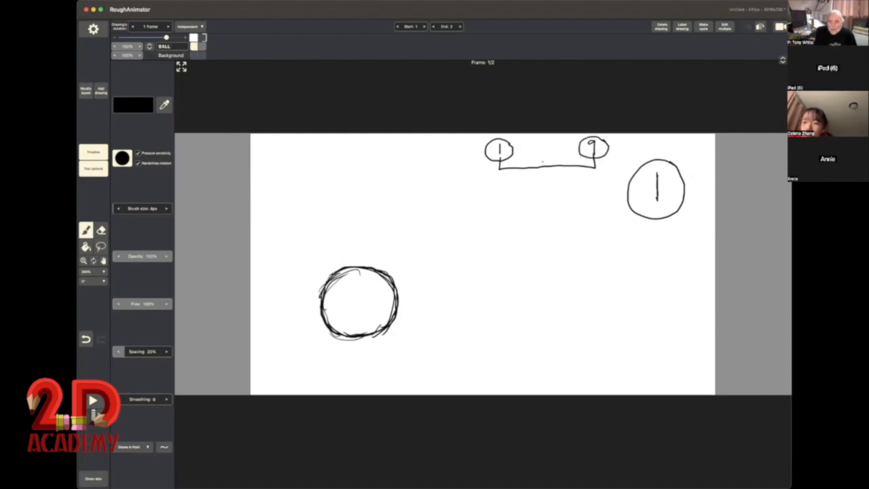
pyautogui.moveTo(545, 147)
pyautogui.mouseDown()
pyautogui.moveTo(545, 164)
pyautogui.moveTo(522, 167)
pyautogui.moveTo(569, 166)
pyautogui.mouseUp()
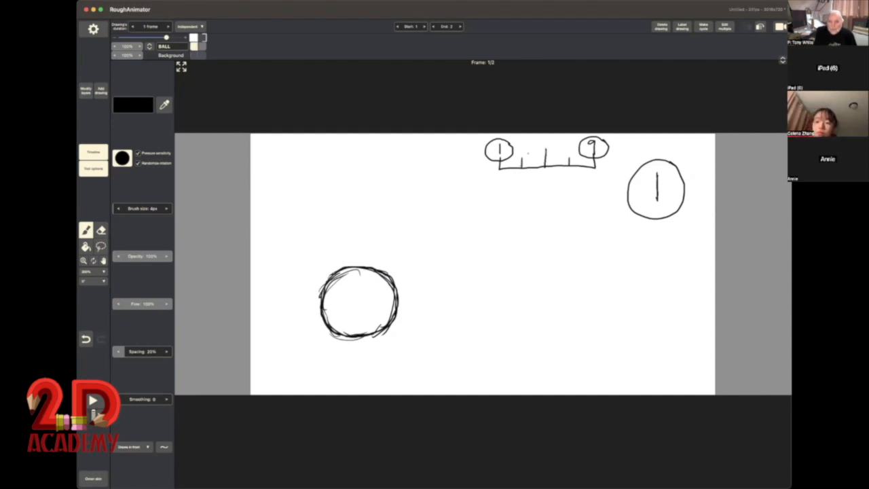
pyautogui.moveTo(520, 145)
pyautogui.mouseDown()
pyautogui.moveTo(520, 155)
pyautogui.moveTo(567, 155)
pyautogui.mouseUp()
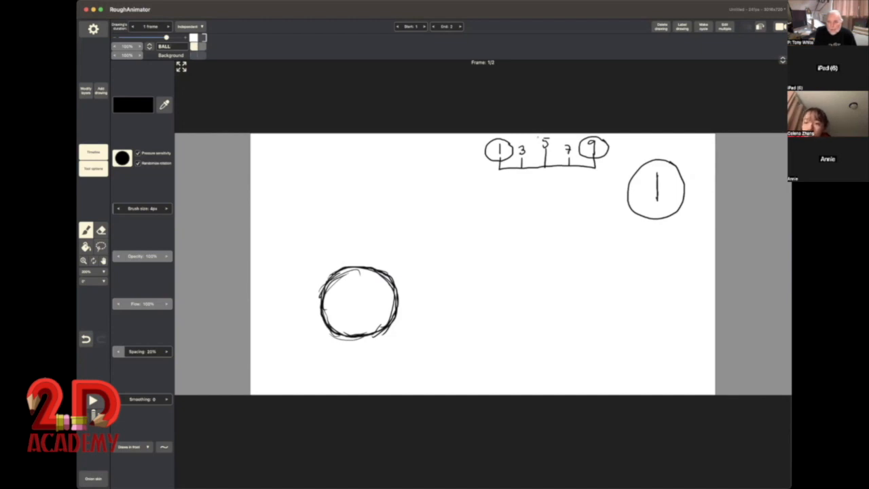
pyautogui.moveTo(539, 137)
pyautogui.mouseDown()
pyautogui.moveTo(537, 150)
pyautogui.moveTo(555, 153)
pyautogui.mouseUp()
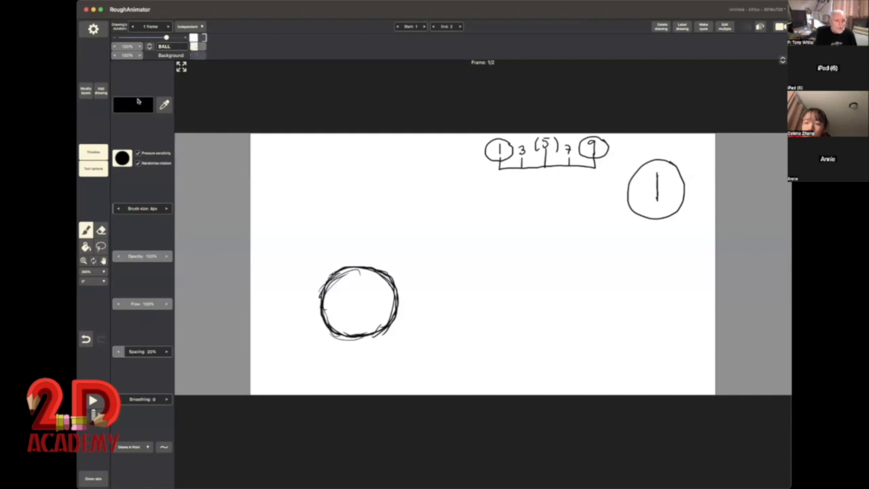
# Step: Add a blank drawing after drawing 1 and label it (5) in the upper-right part of the canvas
pyautogui.click(100, 89)
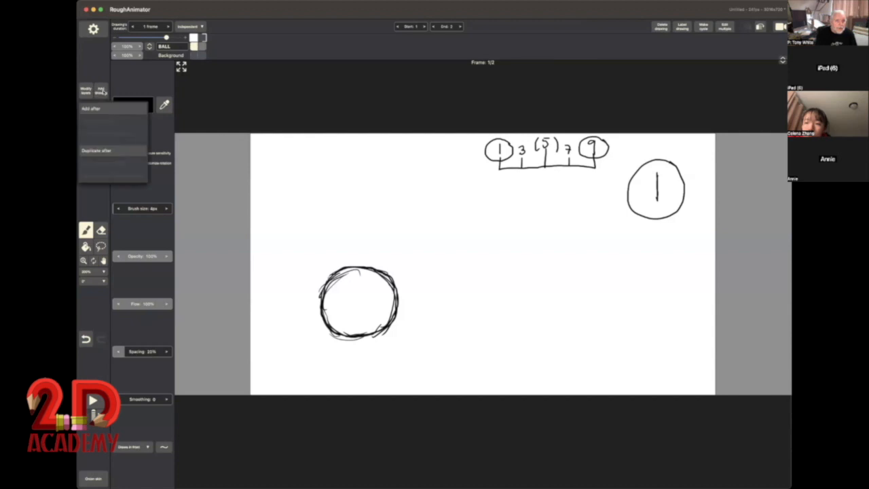
pyautogui.click(133, 103)
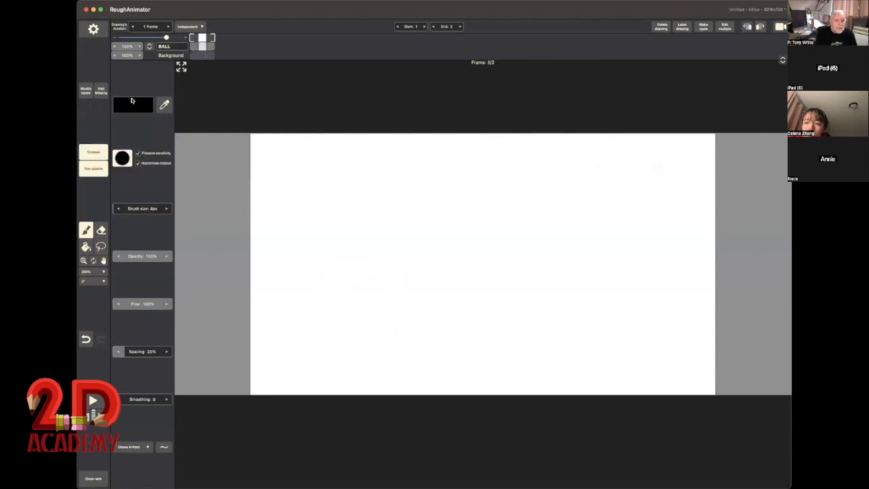
pyautogui.click(193, 38)
pyautogui.click(202, 38)
pyautogui.moveTo(661, 174); pyautogui.dragTo(663, 185)
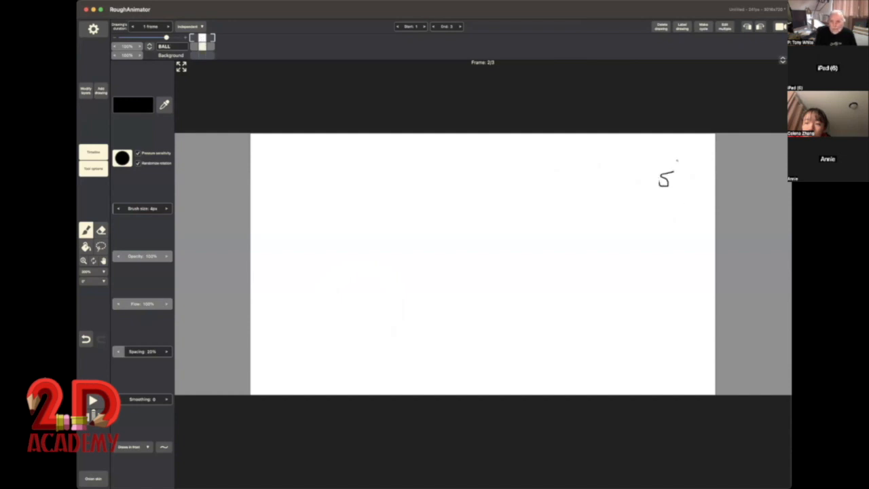
pyautogui.moveTo(677, 161)
pyautogui.mouseDown()
pyautogui.moveTo(682, 192)
pyautogui.moveTo(653, 199)
pyautogui.mouseUp()
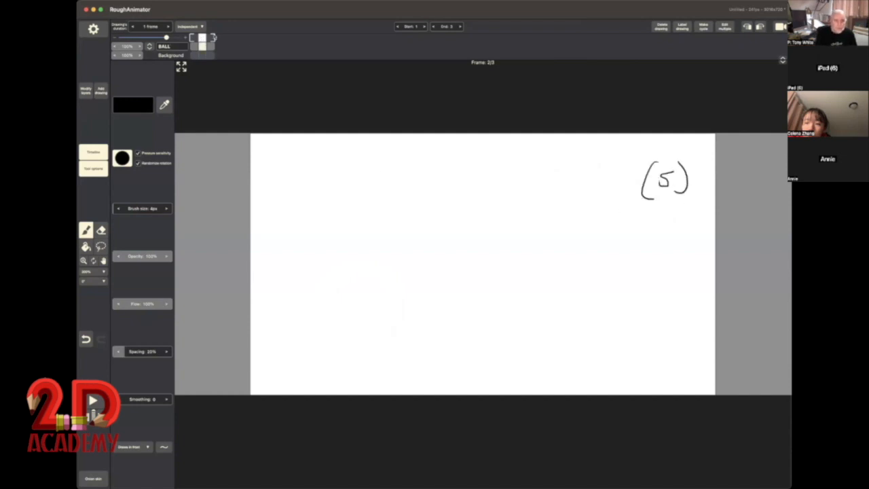
pyautogui.moveTo(205, 38)
pyautogui.mouseDown()
pyautogui.moveTo(193, 38)
pyautogui.moveTo(202, 41)
pyautogui.mouseUp()
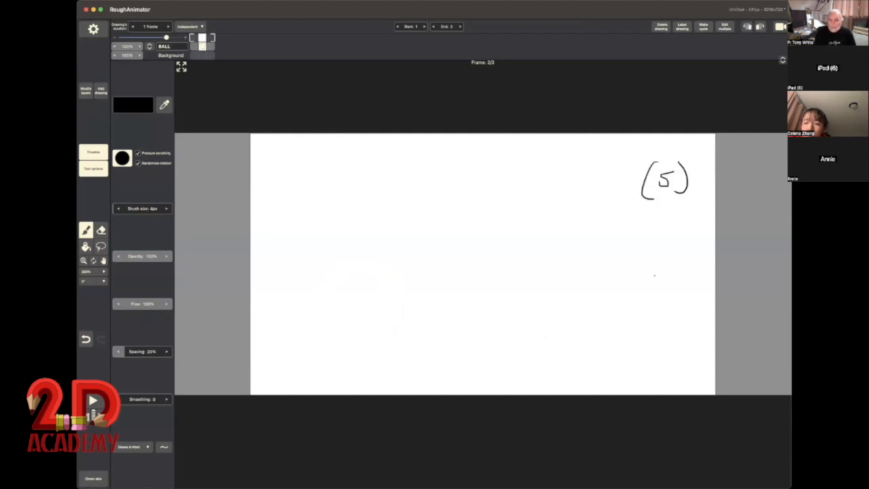
# Step: With the onion skin on, draw a raised ball midway between balls 1 and 9 and a shadow beneath it at ground level
pyautogui.click(93, 478)
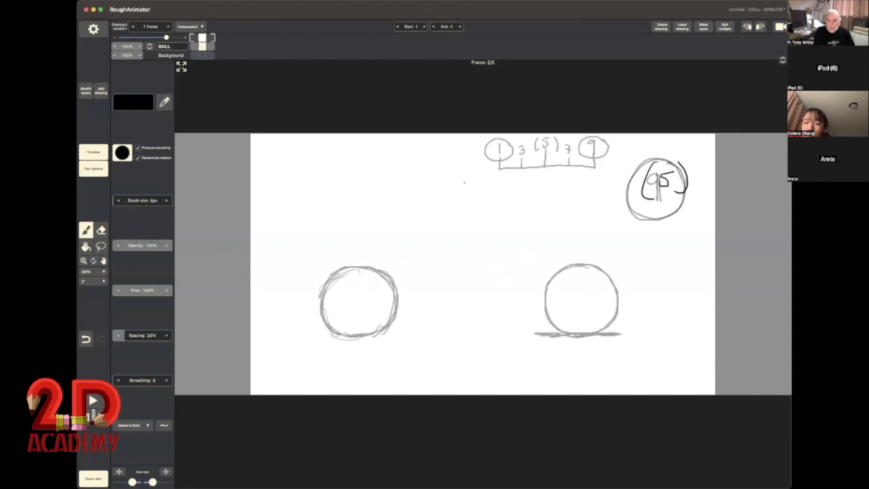
pyautogui.moveTo(470, 179)
pyautogui.mouseDown()
pyautogui.moveTo(443, 183)
pyautogui.moveTo(430, 216)
pyautogui.moveTo(443, 239)
pyautogui.moveTo(468, 246)
pyautogui.moveTo(496, 234)
pyautogui.moveTo(505, 207)
pyautogui.moveTo(493, 188)
pyautogui.moveTo(453, 179)
pyautogui.moveTo(432, 219)
pyautogui.moveTo(443, 237)
pyautogui.moveTo(476, 243)
pyautogui.moveTo(503, 217)
pyautogui.mouseUp()
pyautogui.moveTo(463, 334)
pyautogui.mouseDown()
pyautogui.moveTo(499, 335)
pyautogui.moveTo(441, 336)
pyautogui.moveTo(512, 333)
pyautogui.mouseUp()
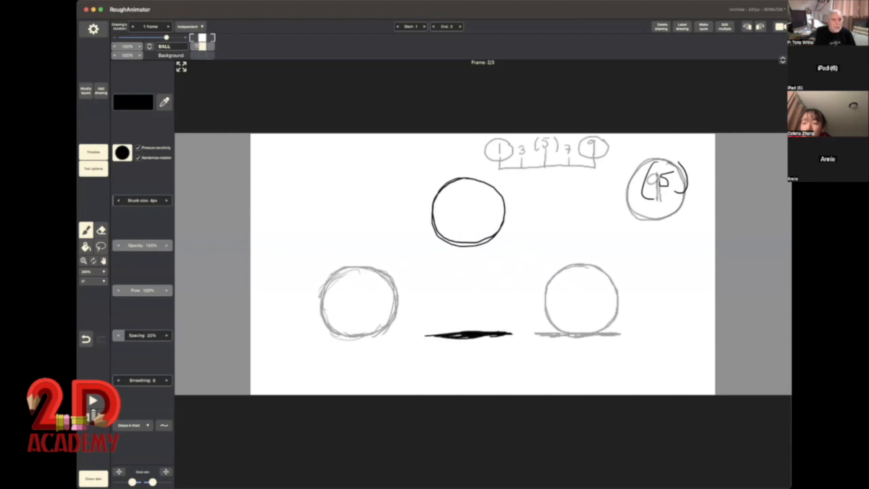
# Step: Add a short ground line under the ball in drawing 1 and turn off the onion skin
pyautogui.click(194, 48)
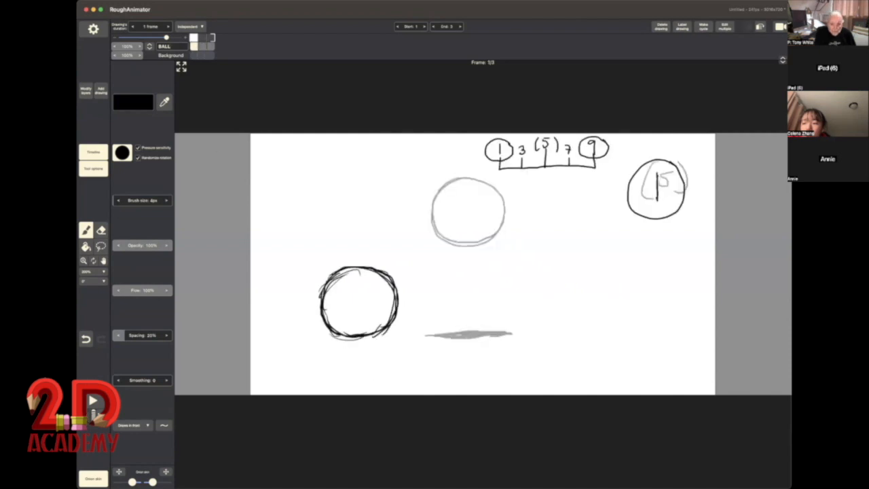
pyautogui.moveTo(339, 336)
pyautogui.mouseDown()
pyautogui.moveTo(301, 338)
pyautogui.moveTo(410, 337)
pyautogui.mouseUp()
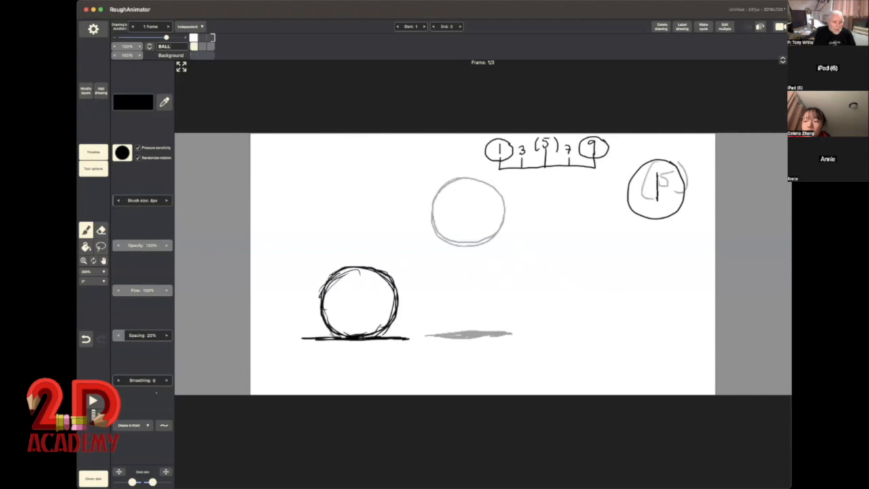
pyautogui.click(94, 476)
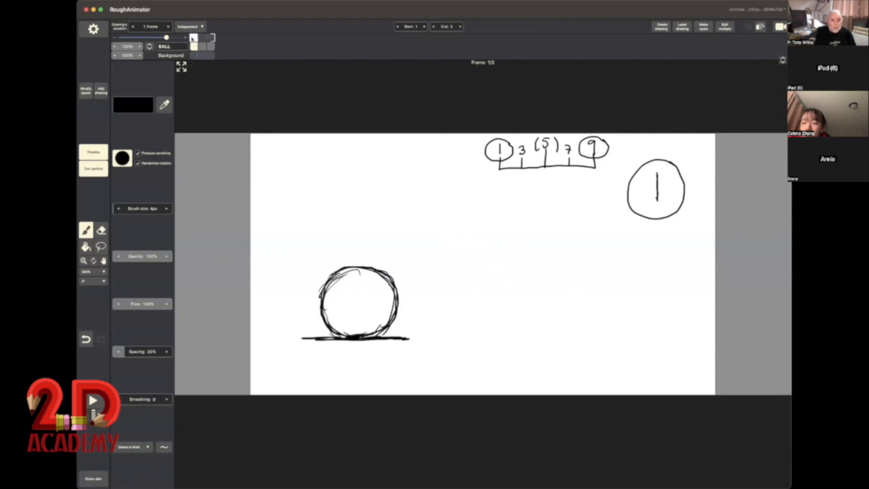
# Step: Add a blank drawing after drawing 1 and write the number 3 in the upper-right part of the canvas
pyautogui.moveTo(192, 38)
pyautogui.mouseDown()
pyautogui.moveTo(218, 42)
pyautogui.moveTo(194, 45)
pyautogui.mouseUp()
pyautogui.click(100, 90)
pyautogui.click(109, 109)
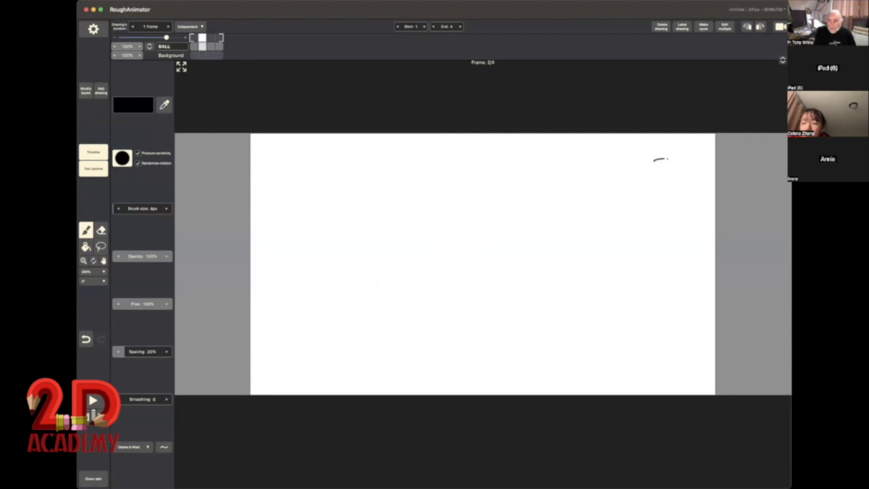
pyautogui.moveTo(668, 159); pyautogui.dragTo(643, 182)
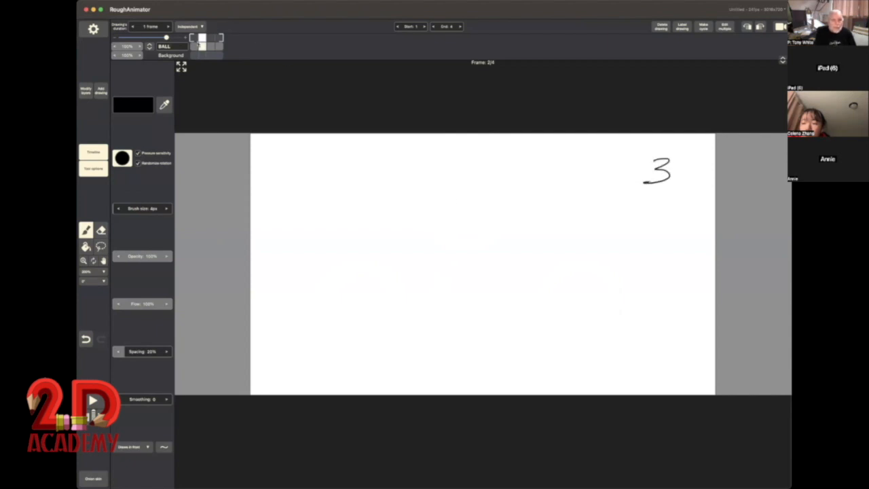
# Step: Using the onion skin, draw ball 3 midway between balls 1 and 5 and add its shadow at ground level
pyautogui.click(93, 479)
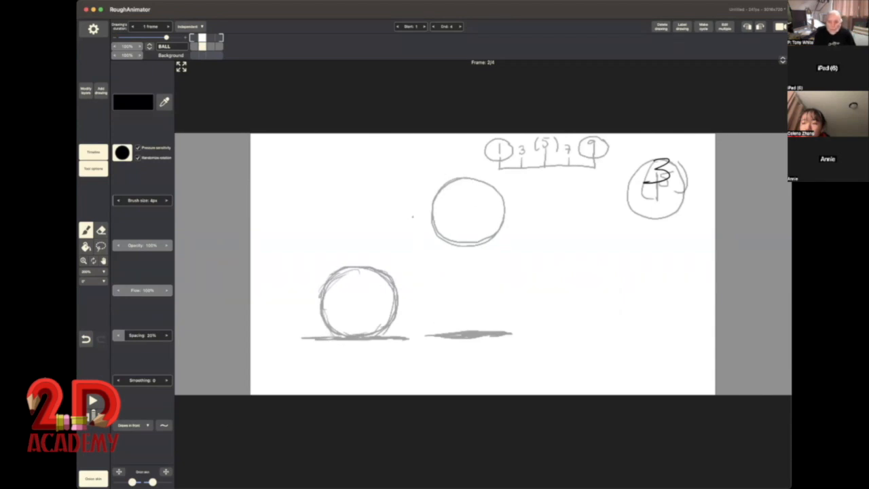
pyautogui.moveTo(412, 218)
pyautogui.mouseDown()
pyautogui.moveTo(371, 235)
pyautogui.moveTo(374, 273)
pyautogui.moveTo(394, 285)
pyautogui.moveTo(431, 282)
pyautogui.moveTo(448, 251)
pyautogui.moveTo(445, 232)
pyautogui.moveTo(427, 217)
pyautogui.moveTo(395, 217)
pyautogui.moveTo(373, 234)
pyautogui.moveTo(375, 270)
pyautogui.moveTo(402, 285)
pyautogui.moveTo(424, 282)
pyautogui.moveTo(446, 261)
pyautogui.moveTo(443, 224)
pyautogui.moveTo(385, 223)
pyautogui.mouseUp()
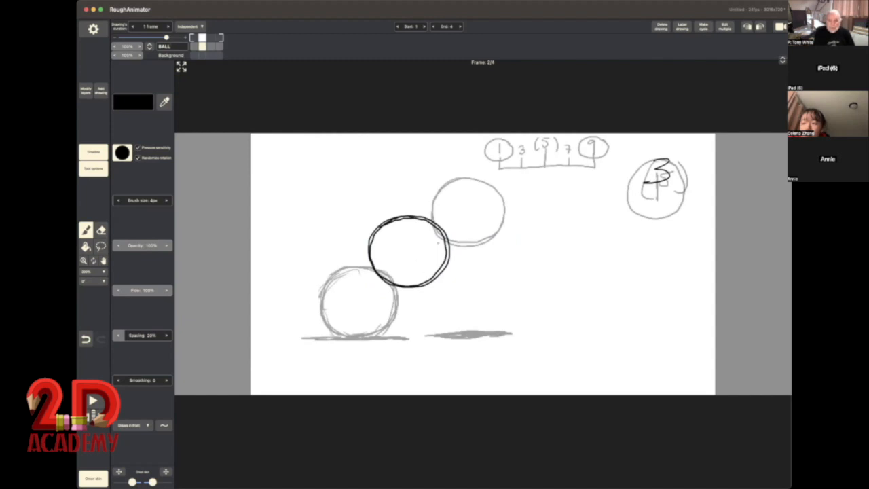
pyautogui.click(93, 479)
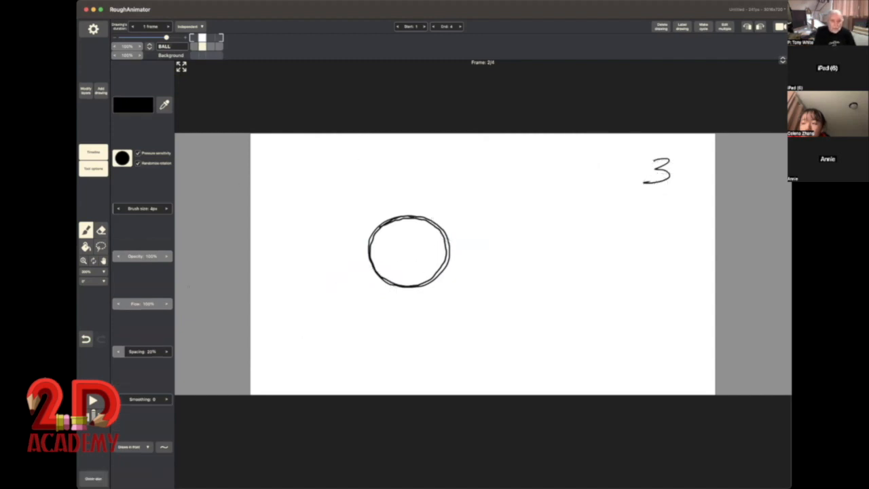
pyautogui.click(194, 38)
pyautogui.moveTo(198, 39)
pyautogui.mouseDown()
pyautogui.moveTo(218, 40)
pyautogui.moveTo(194, 41)
pyautogui.moveTo(201, 41)
pyautogui.mouseUp()
pyautogui.click(93, 479)
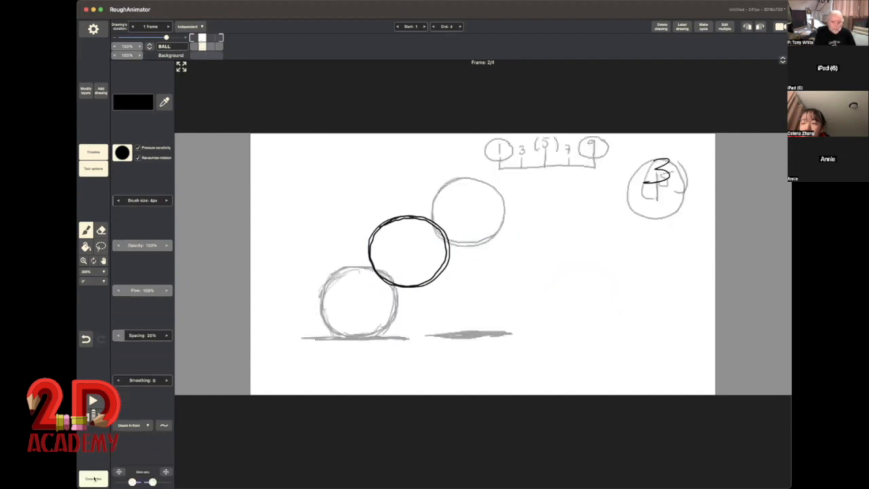
pyautogui.moveTo(410, 337)
pyautogui.mouseDown()
pyautogui.moveTo(393, 340)
pyautogui.moveTo(469, 336)
pyautogui.moveTo(421, 338)
pyautogui.mouseUp()
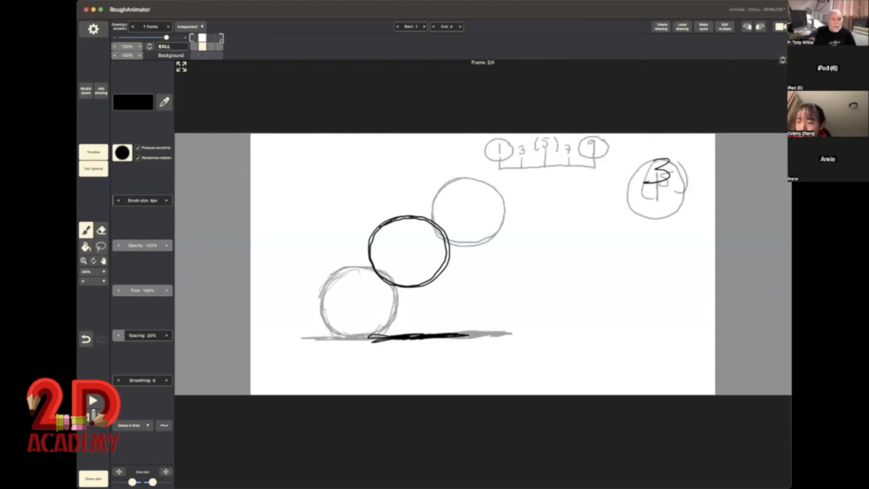
# Step: Add a drawing numbered 7 after drawing (5), with a ball midway between balls 5 and 9 and a shadow at ground level
pyautogui.click(211, 38)
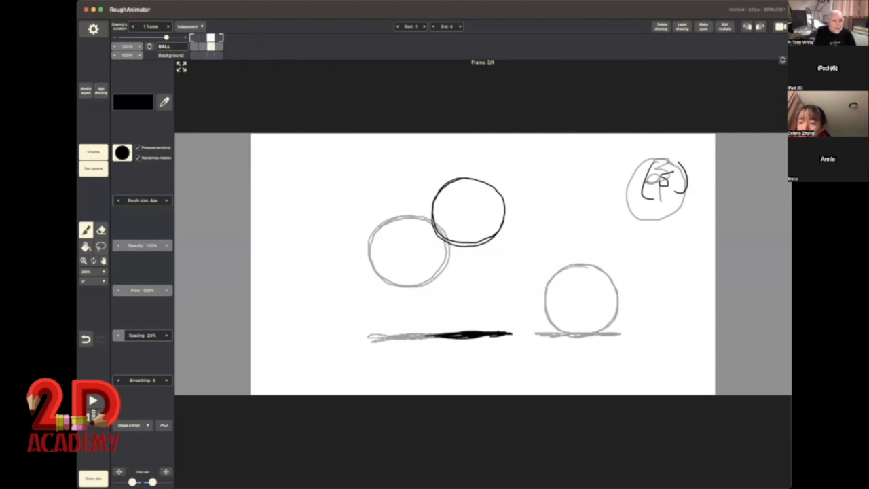
pyautogui.click(101, 91)
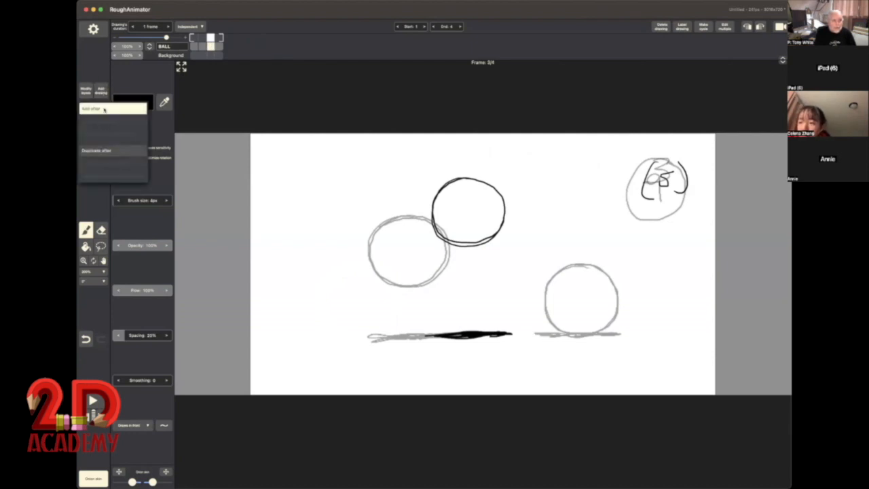
pyautogui.click(104, 110)
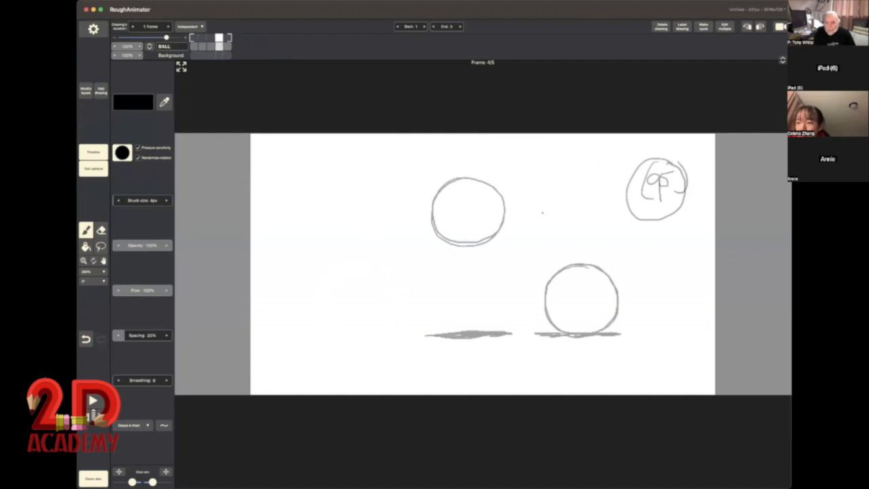
pyautogui.moveTo(542, 212)
pyautogui.mouseDown()
pyautogui.moveTo(509, 216)
pyautogui.moveTo(496, 235)
pyautogui.moveTo(499, 265)
pyautogui.moveTo(526, 278)
pyautogui.moveTo(549, 276)
pyautogui.moveTo(565, 262)
pyautogui.moveTo(567, 234)
pyautogui.moveTo(537, 211)
pyautogui.mouseUp()
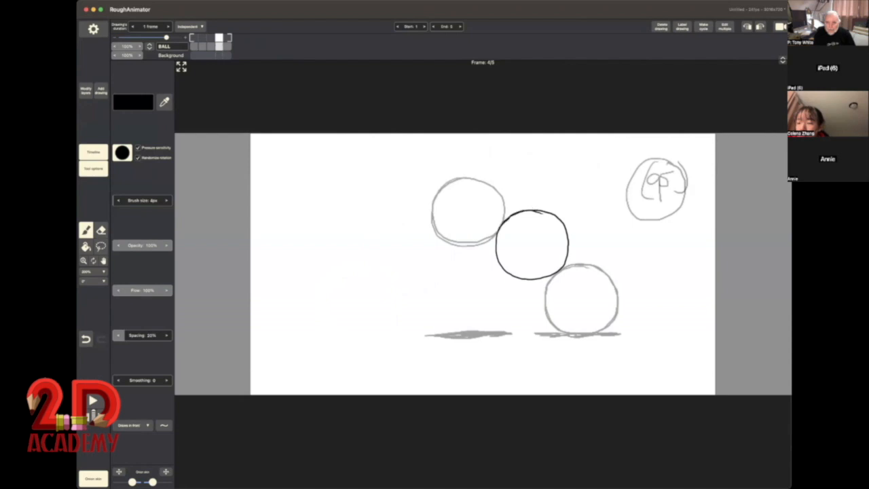
pyautogui.moveTo(494, 231)
pyautogui.mouseDown()
pyautogui.moveTo(496, 258)
pyautogui.moveTo(511, 275)
pyautogui.moveTo(556, 271)
pyautogui.moveTo(569, 228)
pyautogui.moveTo(527, 211)
pyautogui.mouseUp()
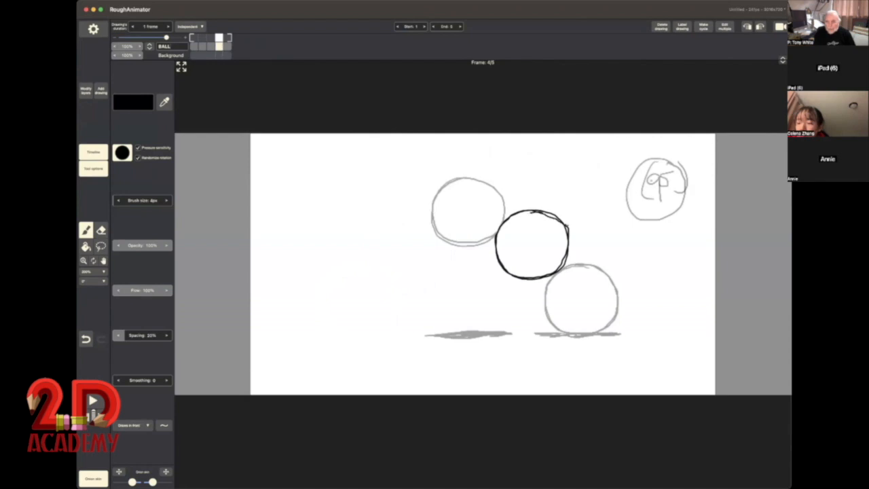
pyautogui.moveTo(655, 178)
pyautogui.mouseDown()
pyautogui.moveTo(660, 205)
pyautogui.moveTo(669, 189)
pyautogui.mouseUp()
pyautogui.moveTo(500, 331)
pyautogui.mouseDown()
pyautogui.moveTo(482, 333)
pyautogui.moveTo(560, 333)
pyautogui.moveTo(484, 334)
pyautogui.mouseUp()
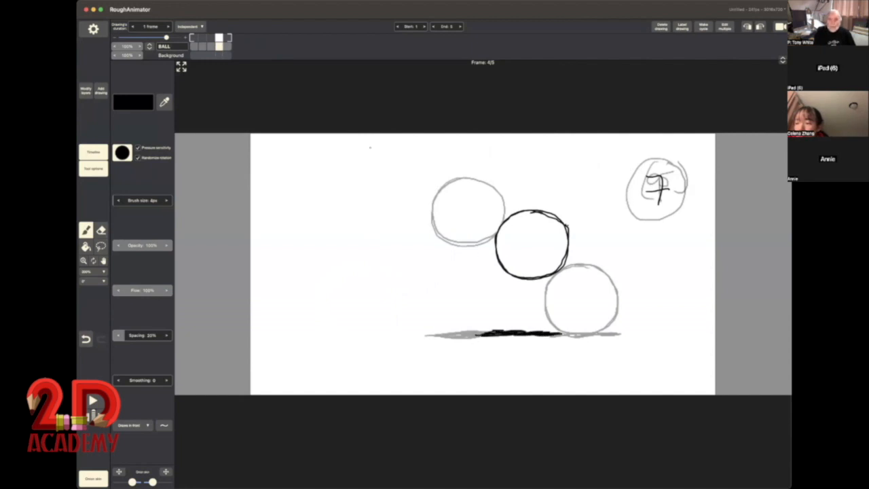
# Step: Turn off the onion skin, play the ball animation starting from drawing 1, and stop playback
pyautogui.click(95, 477)
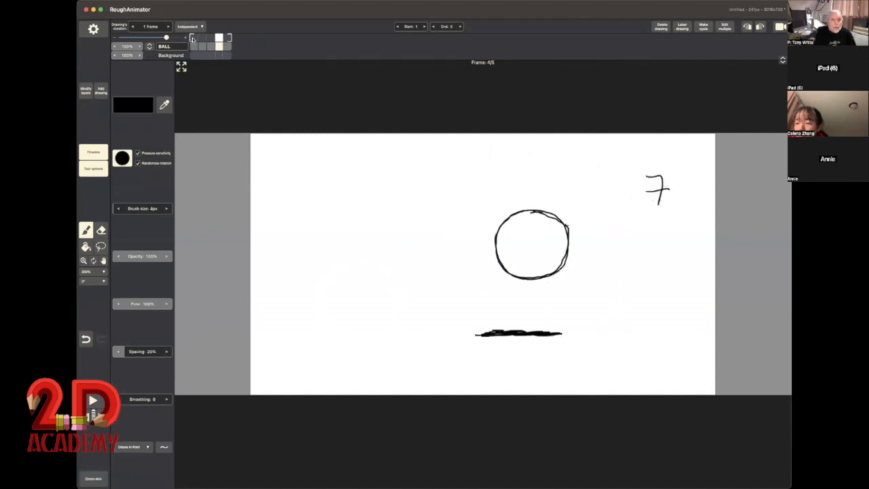
pyautogui.moveTo(193, 39)
pyautogui.mouseDown()
pyautogui.moveTo(234, 46)
pyautogui.moveTo(196, 42)
pyautogui.moveTo(227, 39)
pyautogui.moveTo(195, 45)
pyautogui.mouseUp()
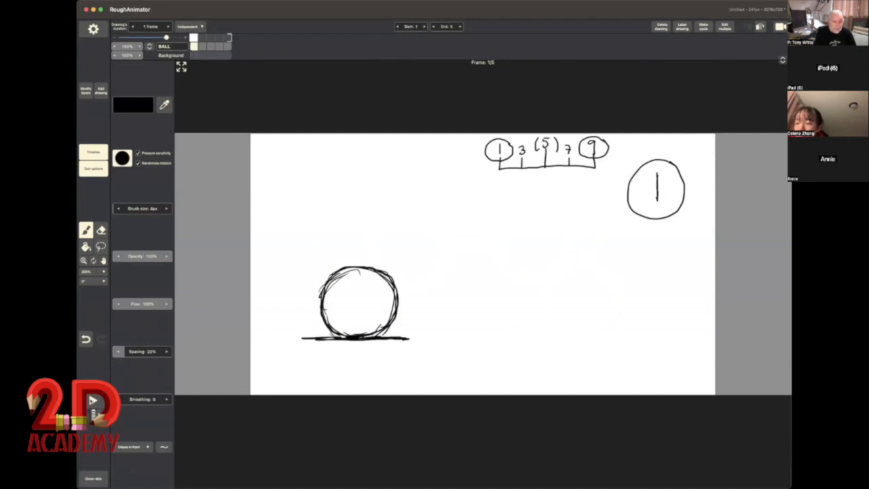
pyautogui.click(92, 401)
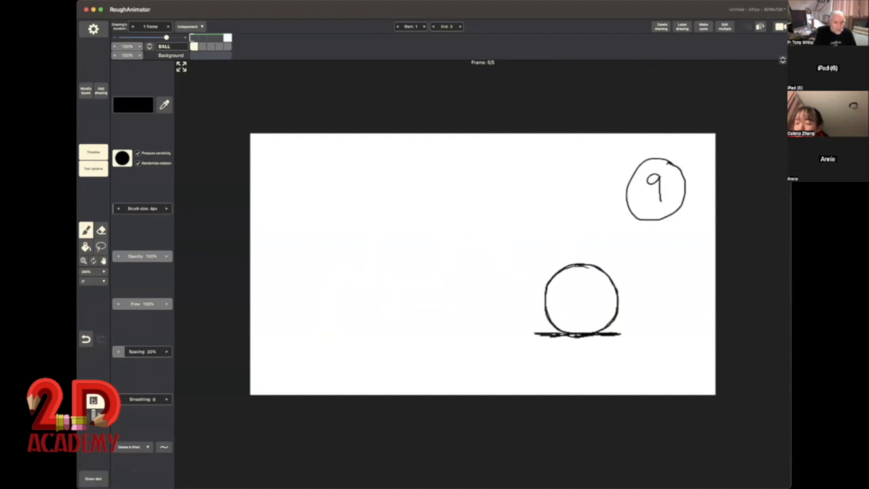
pyautogui.click(94, 401)
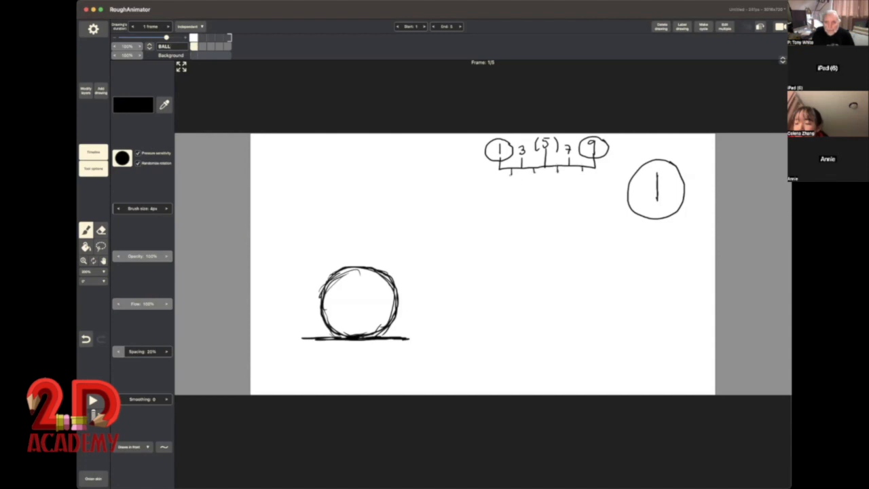
# Step: Label the timing chart's lower ticks 2, 4, 6 and 8, and add a blank drawing after drawing 1
pyautogui.moveTo(511, 176); pyautogui.dragTo(582, 180)
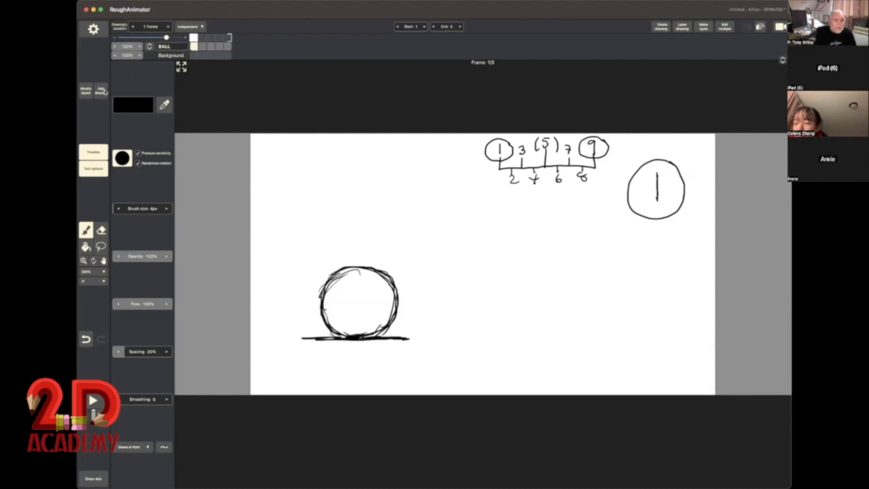
pyautogui.click(102, 92)
pyautogui.click(106, 108)
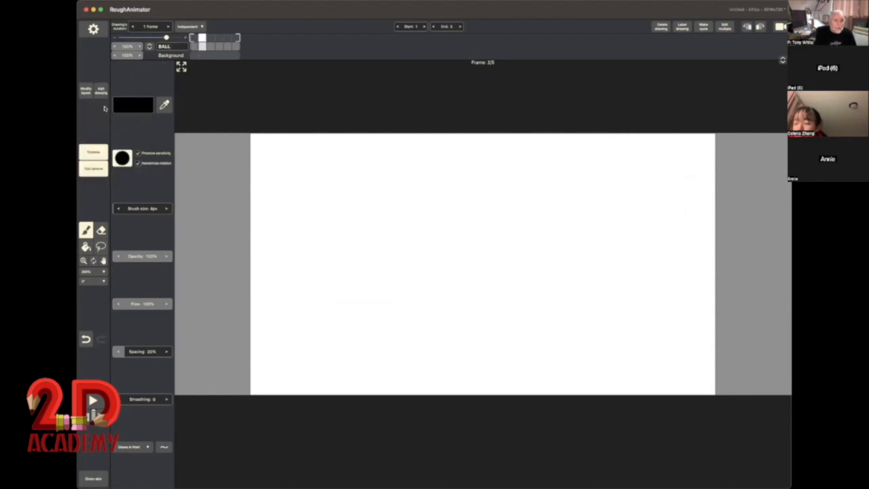
pyautogui.moveTo(197, 40)
pyautogui.mouseDown()
pyautogui.moveTo(210, 39)
pyautogui.moveTo(194, 39)
pyautogui.moveTo(211, 40)
pyautogui.moveTo(201, 39)
pyautogui.mouseUp()
# Step: Number the new drawing 2 and, using the onion skin, draw its ball midway between balls 1 and 3 with a shadow at ground level
pyautogui.moveTo(647, 178); pyautogui.dragTo(683, 188)
pyautogui.click(93, 478)
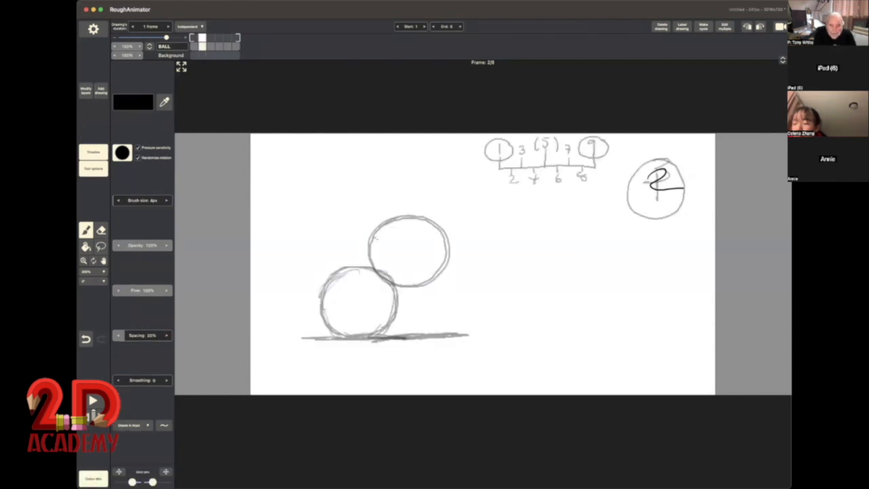
pyautogui.moveTo(377, 238)
pyautogui.mouseDown()
pyautogui.moveTo(344, 259)
pyautogui.moveTo(354, 294)
pyautogui.moveTo(399, 305)
pyautogui.moveTo(420, 281)
pyautogui.moveTo(419, 259)
pyautogui.moveTo(401, 239)
pyautogui.moveTo(369, 238)
pyautogui.moveTo(350, 252)
pyautogui.moveTo(344, 271)
pyautogui.moveTo(346, 288)
pyautogui.moveTo(360, 302)
pyautogui.moveTo(397, 303)
pyautogui.moveTo(419, 275)
pyautogui.mouseUp()
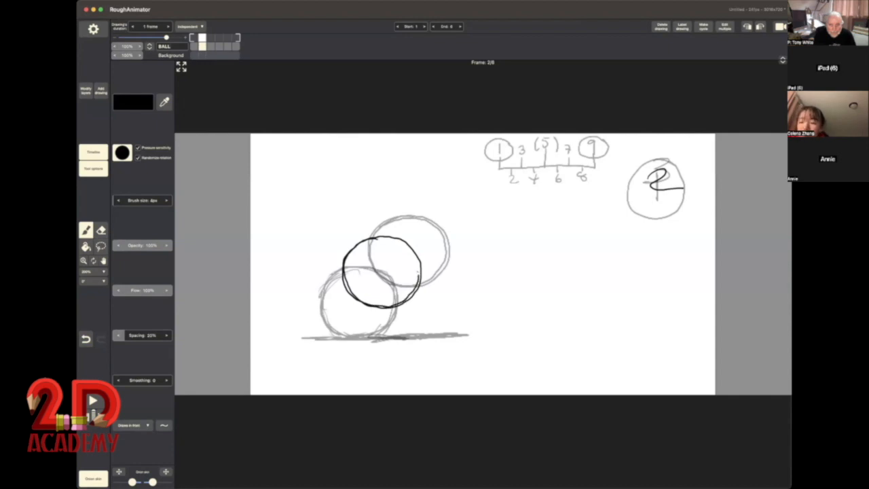
pyautogui.moveTo(386, 237); pyautogui.dragTo(374, 239)
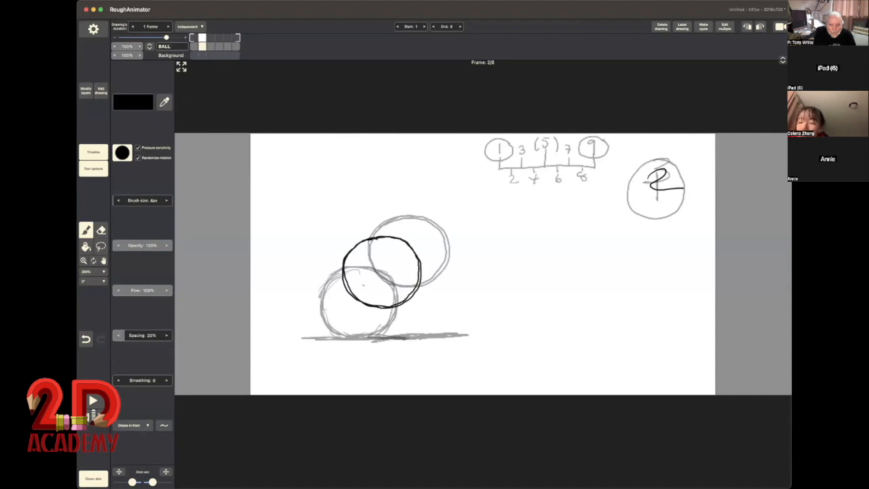
pyautogui.moveTo(342, 336)
pyautogui.mouseDown()
pyautogui.moveTo(433, 336)
pyautogui.moveTo(372, 339)
pyautogui.mouseUp()
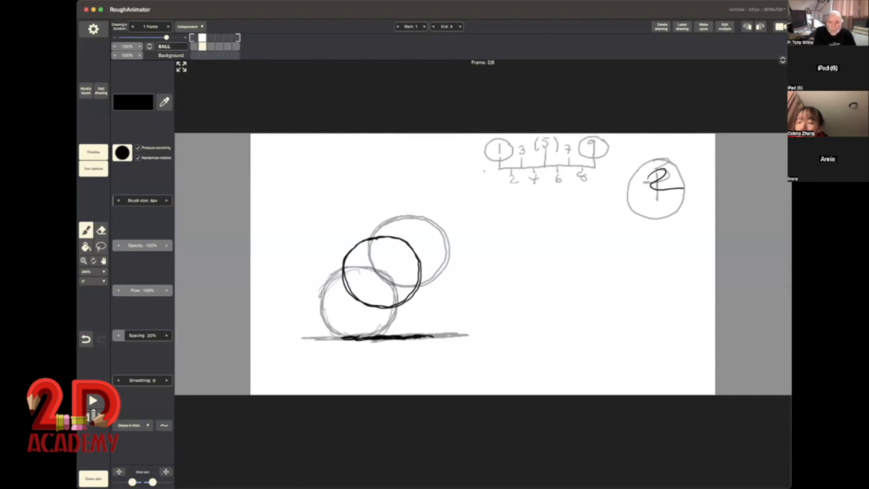
pyautogui.click(91, 476)
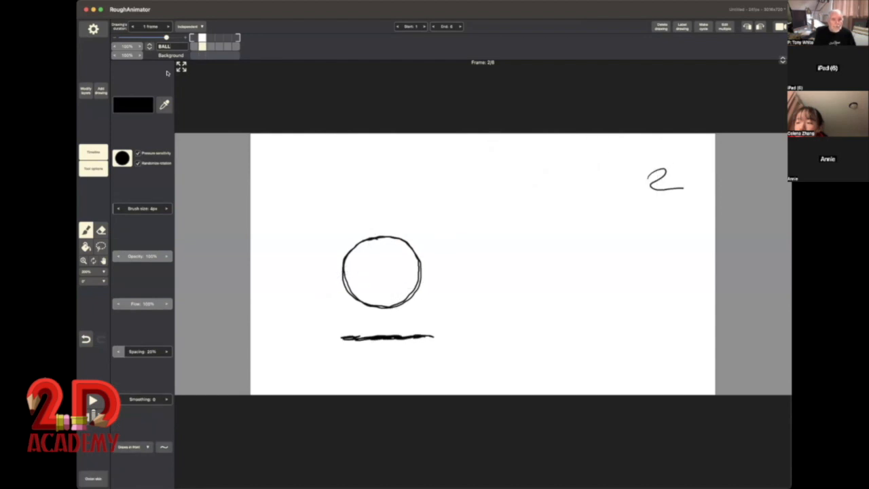
# Step: Flip through drawings 1 to 3 and add a blank drawing after drawing 3
pyautogui.moveTo(192, 39)
pyautogui.mouseDown()
pyautogui.moveTo(212, 41)
pyautogui.moveTo(193, 45)
pyautogui.mouseUp()
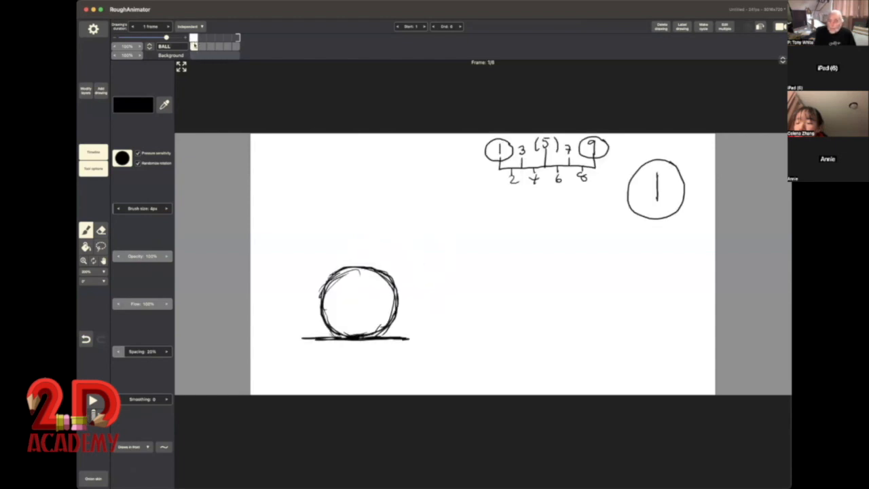
pyautogui.moveTo(194, 45); pyautogui.dragTo(211, 45)
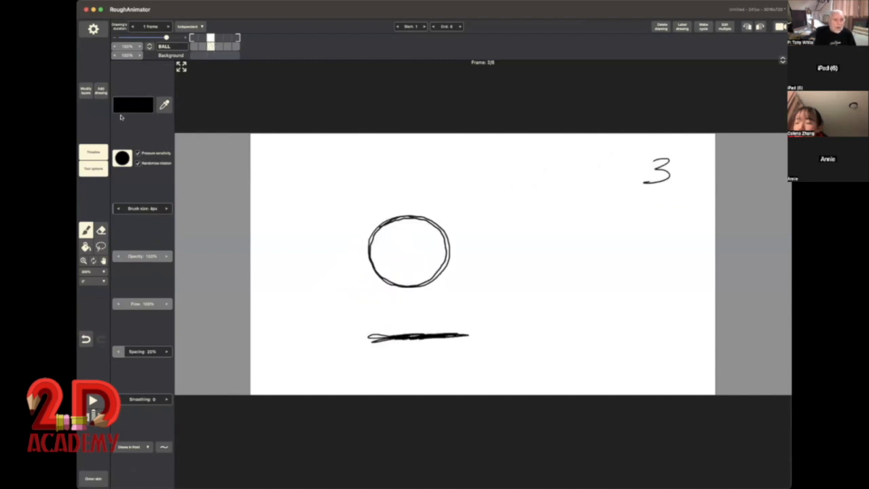
pyautogui.click(100, 91)
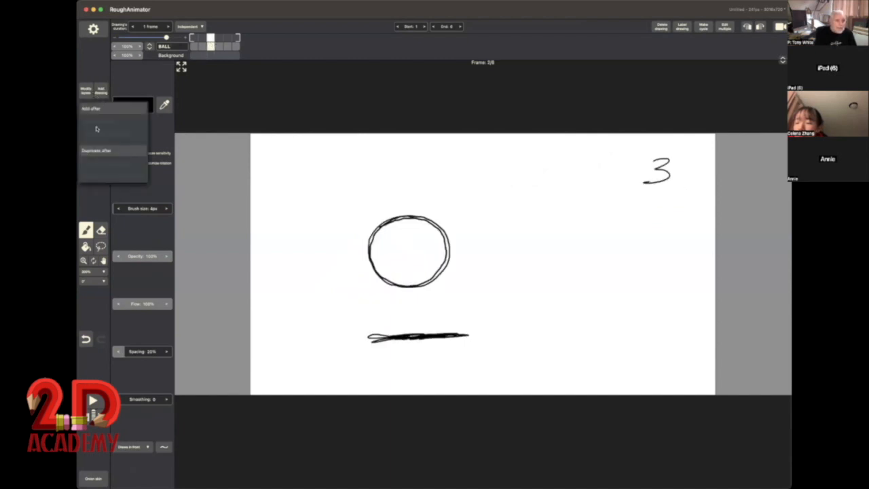
pyautogui.click(98, 115)
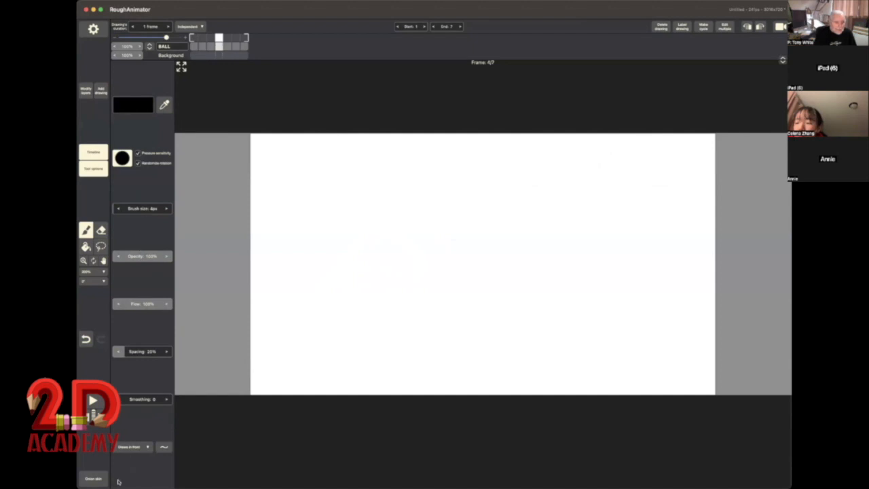
# Step: Using the onion skin, draw a ball midway between balls 3 and 5 with its ground shadow, and number the drawing 4
pyautogui.click(93, 478)
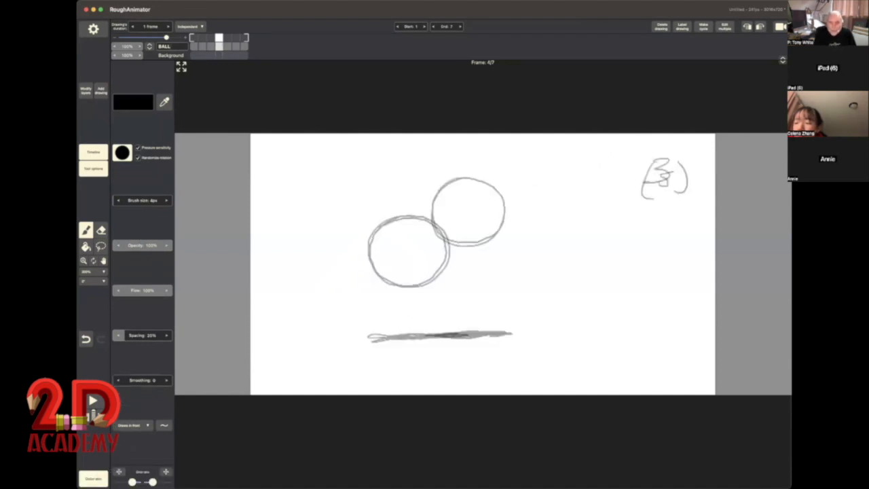
pyautogui.moveTo(426, 195); pyautogui.dragTo(407, 202)
pyautogui.moveTo(409, 254)
pyautogui.mouseDown()
pyautogui.moveTo(430, 264)
pyautogui.moveTo(466, 251)
pyautogui.moveTo(473, 226)
pyautogui.moveTo(463, 206)
pyautogui.moveTo(443, 196)
pyautogui.moveTo(402, 214)
pyautogui.moveTo(399, 243)
pyautogui.moveTo(427, 264)
pyautogui.moveTo(450, 264)
pyautogui.mouseUp()
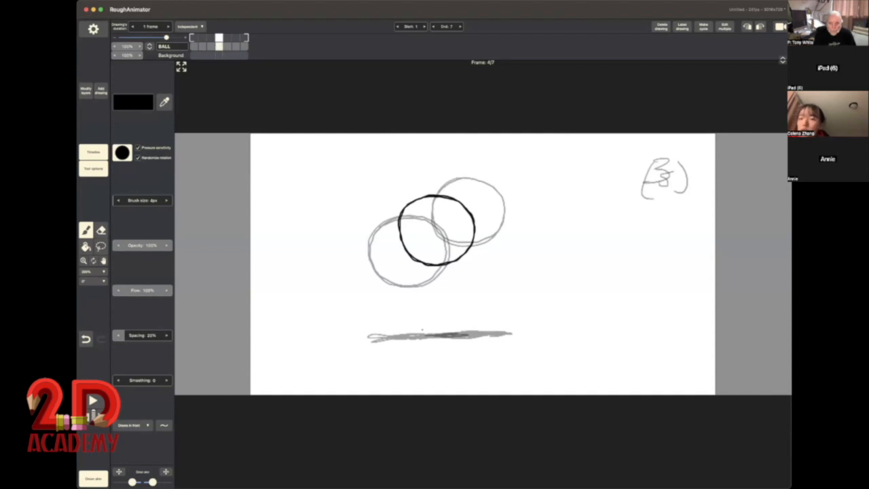
pyautogui.moveTo(404, 334); pyautogui.dragTo(486, 334)
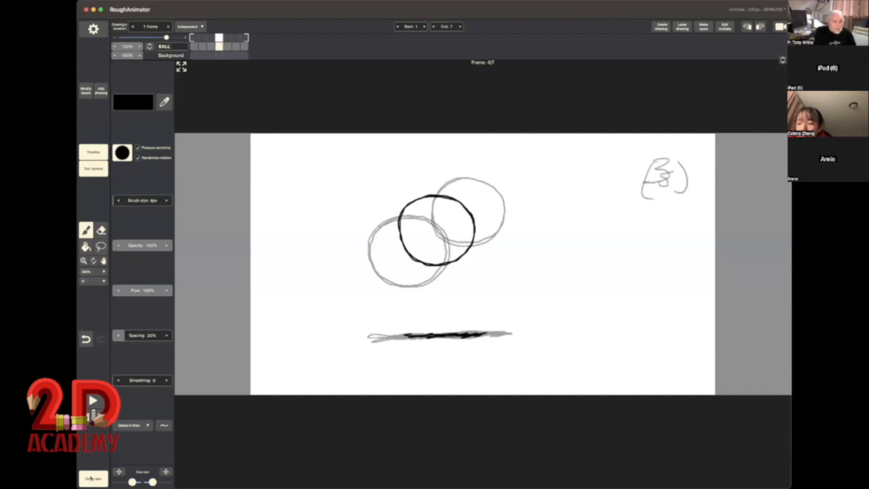
pyautogui.click(92, 478)
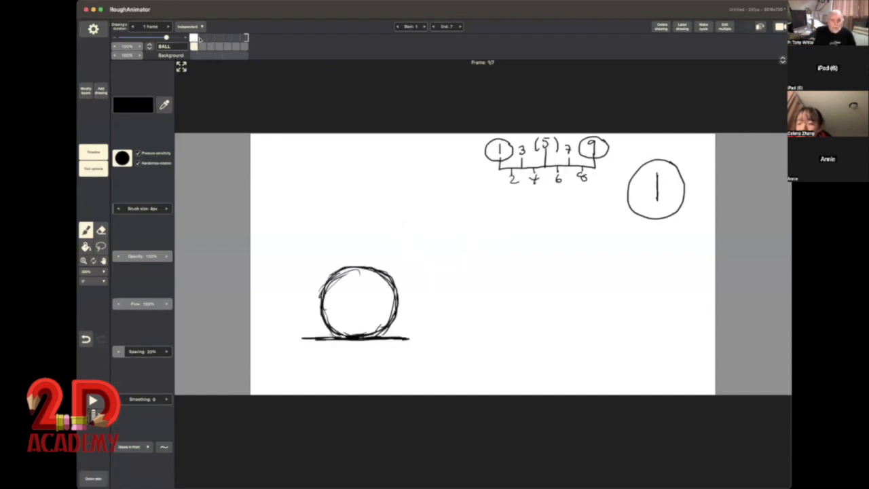
pyautogui.moveTo(198, 38)
pyautogui.mouseDown()
pyautogui.moveTo(225, 38)
pyautogui.moveTo(196, 41)
pyautogui.moveTo(217, 46)
pyautogui.mouseUp()
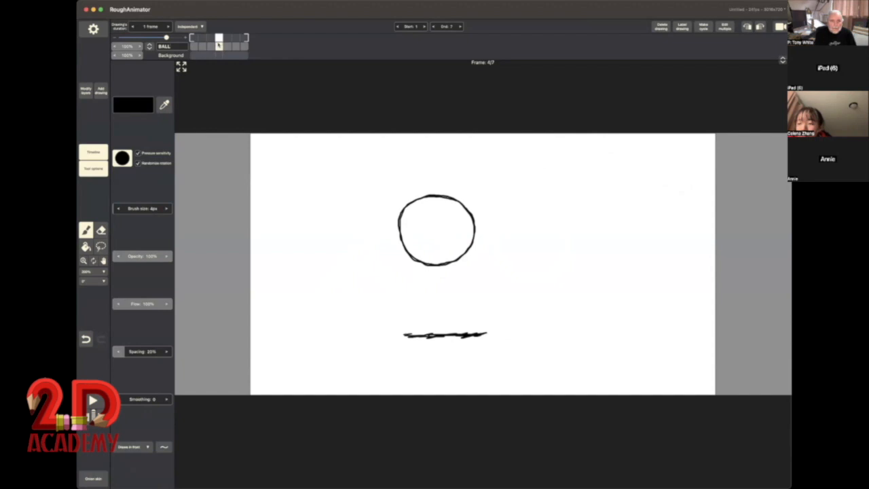
pyautogui.moveTo(656, 162)
pyautogui.mouseDown()
pyautogui.moveTo(682, 169)
pyautogui.moveTo(666, 183)
pyautogui.mouseUp()
# Step: Add a drawing numbered 6 after drawing (5), using the onion skin to place its ball midway between balls 5 and 7 with a ground shadow
pyautogui.click(228, 38)
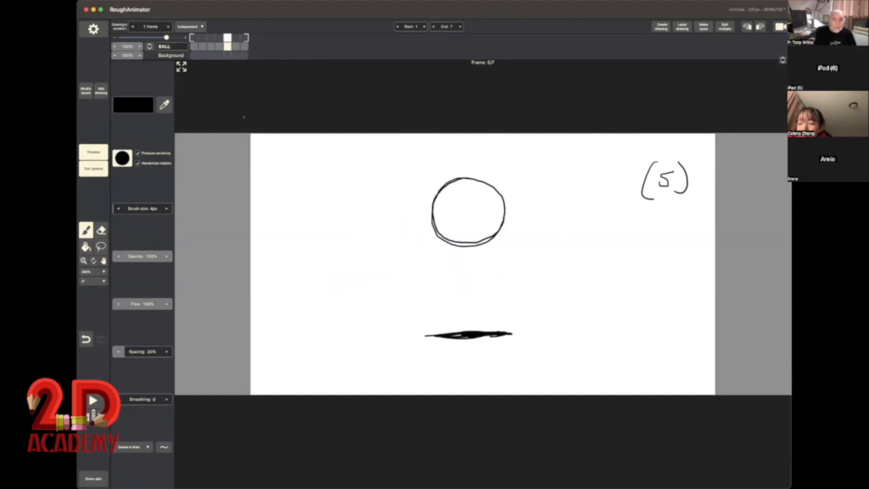
pyautogui.click(101, 91)
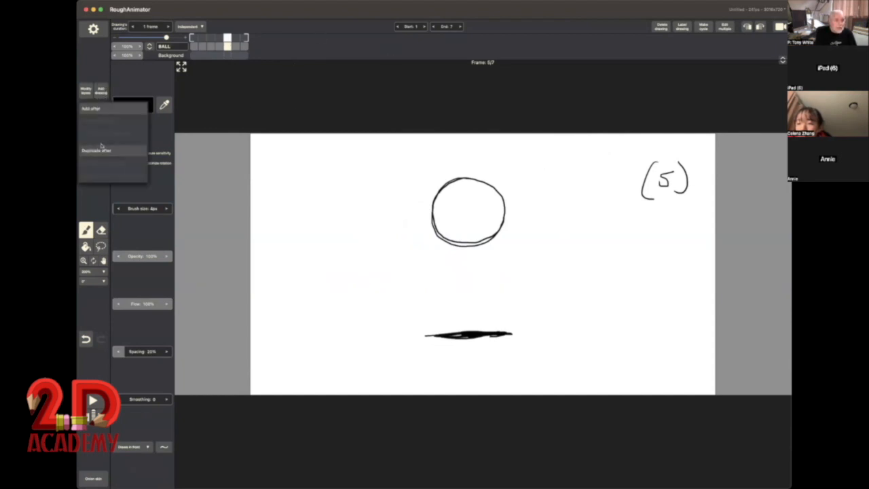
pyautogui.click(92, 108)
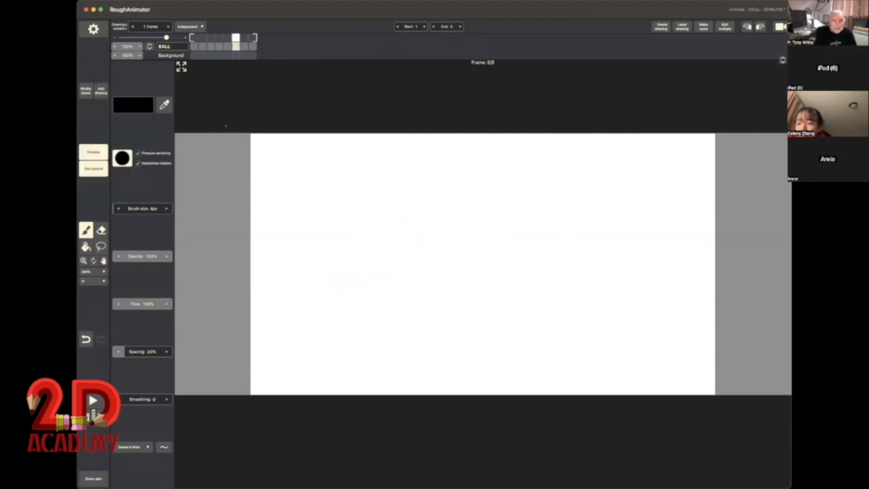
pyautogui.click(95, 480)
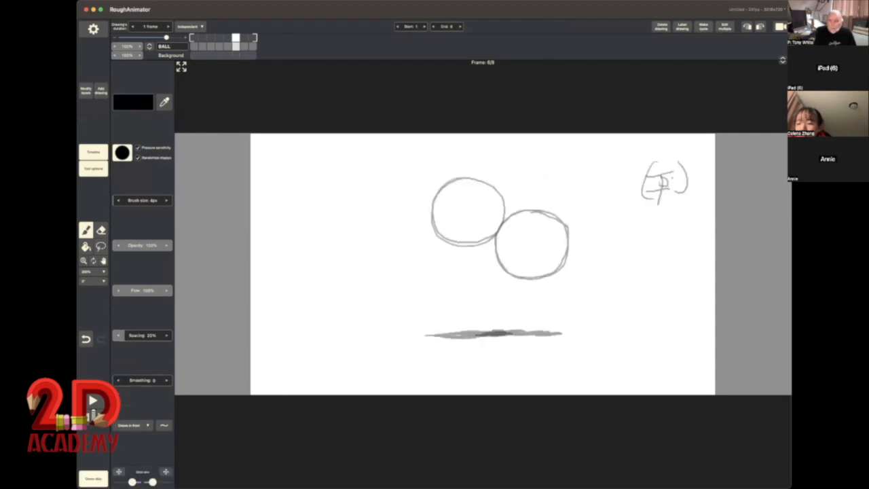
pyautogui.moveTo(665, 169); pyautogui.dragTo(657, 188)
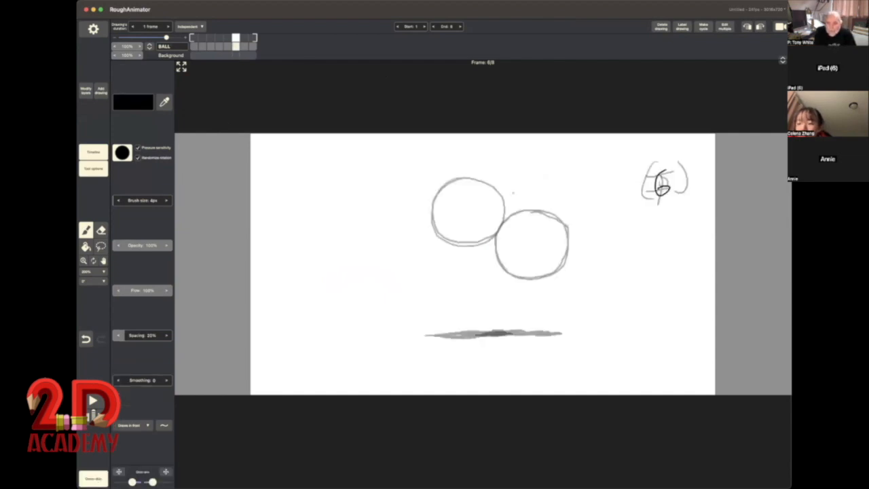
pyautogui.moveTo(513, 190)
pyautogui.mouseDown()
pyautogui.moveTo(473, 209)
pyautogui.moveTo(470, 238)
pyautogui.moveTo(479, 250)
pyautogui.moveTo(511, 258)
pyautogui.moveTo(527, 251)
pyautogui.moveTo(541, 223)
pyautogui.moveTo(536, 204)
pyautogui.moveTo(519, 191)
pyautogui.moveTo(474, 202)
pyautogui.moveTo(468, 226)
pyautogui.moveTo(481, 253)
pyautogui.moveTo(506, 256)
pyautogui.moveTo(526, 248)
pyautogui.moveTo(539, 202)
pyautogui.moveTo(518, 192)
pyautogui.moveTo(474, 212)
pyautogui.mouseUp()
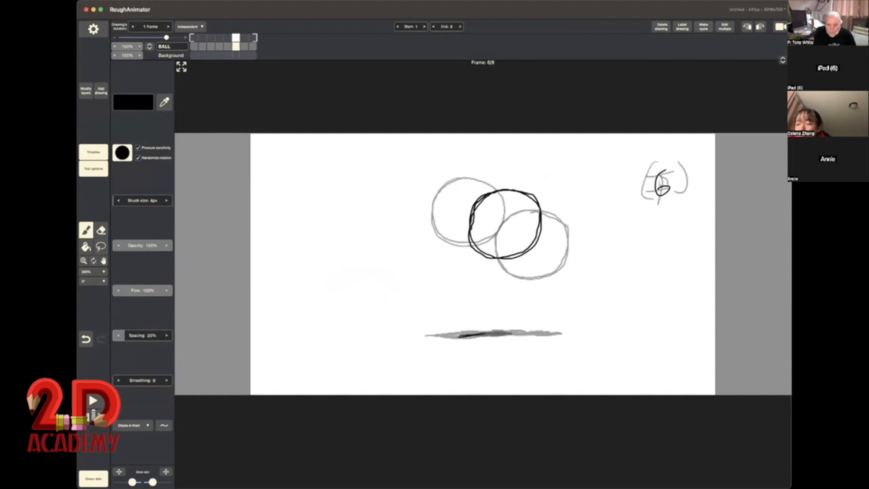
pyautogui.moveTo(486, 334)
pyautogui.mouseDown()
pyautogui.moveTo(533, 333)
pyautogui.moveTo(468, 335)
pyautogui.mouseUp()
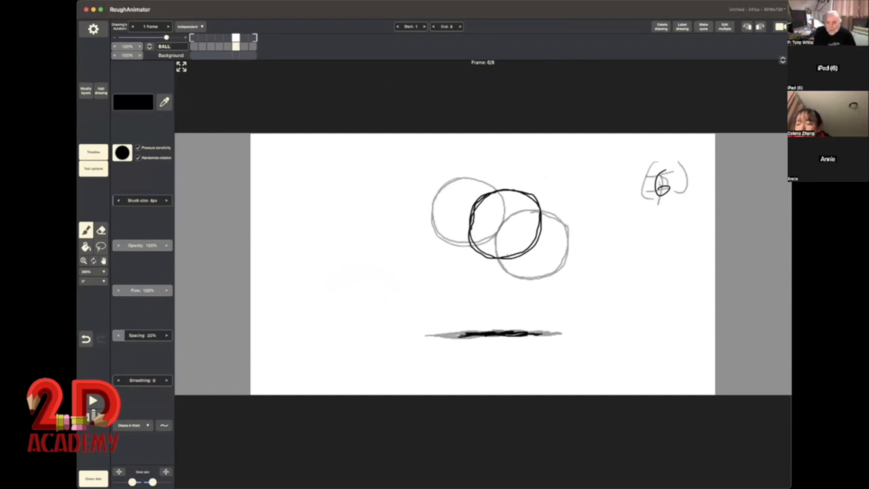
pyautogui.click(93, 479)
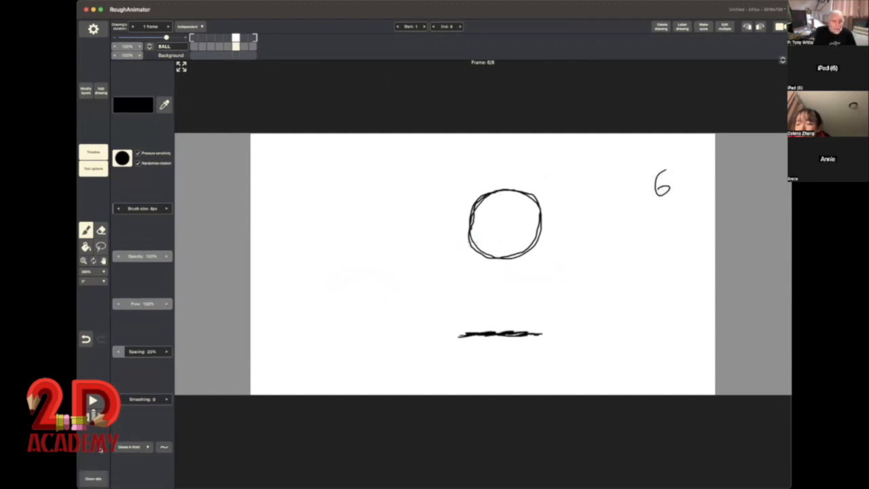
# Step: Add a drawing numbered 8 after drawing 7, using the onion skin to place its ball midway between balls 7 and 9 with a ground shadow
pyautogui.moveTo(227, 39)
pyautogui.mouseDown()
pyautogui.moveTo(252, 43)
pyautogui.moveTo(244, 43)
pyautogui.mouseUp()
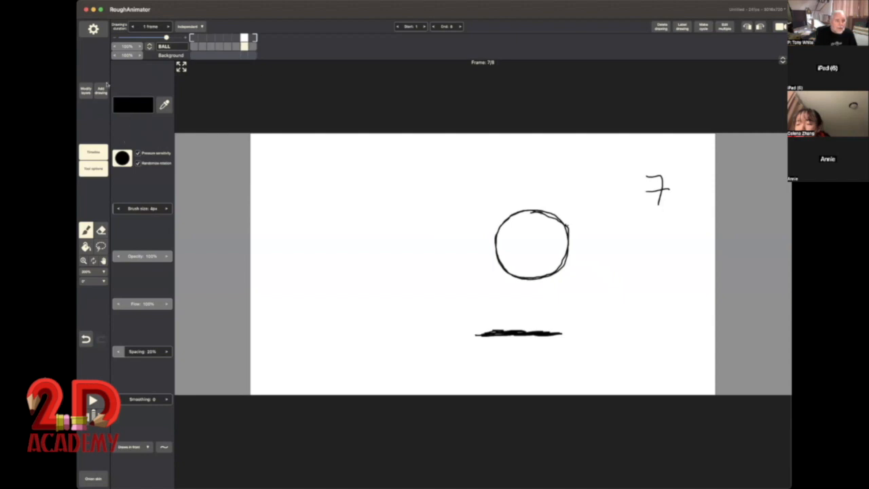
pyautogui.click(102, 89)
pyautogui.click(101, 110)
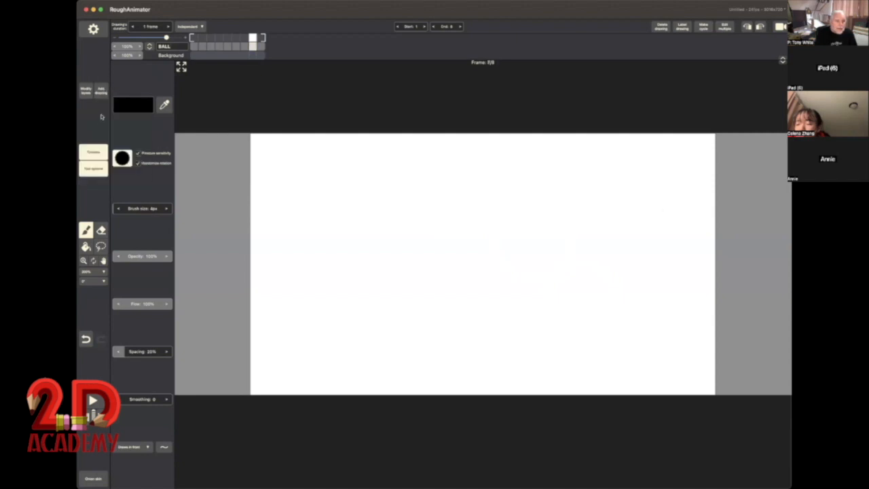
pyautogui.click(93, 478)
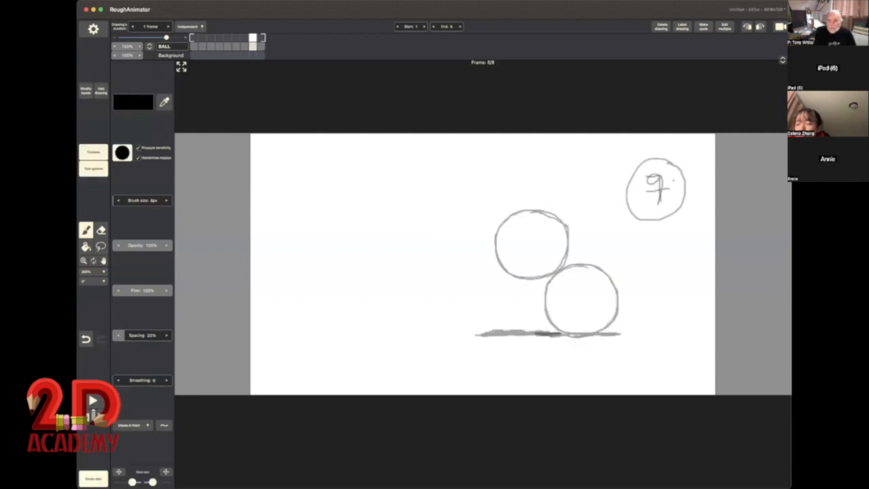
pyautogui.moveTo(651, 176)
pyautogui.mouseDown()
pyautogui.moveTo(658, 201)
pyautogui.moveTo(664, 180)
pyautogui.mouseUp()
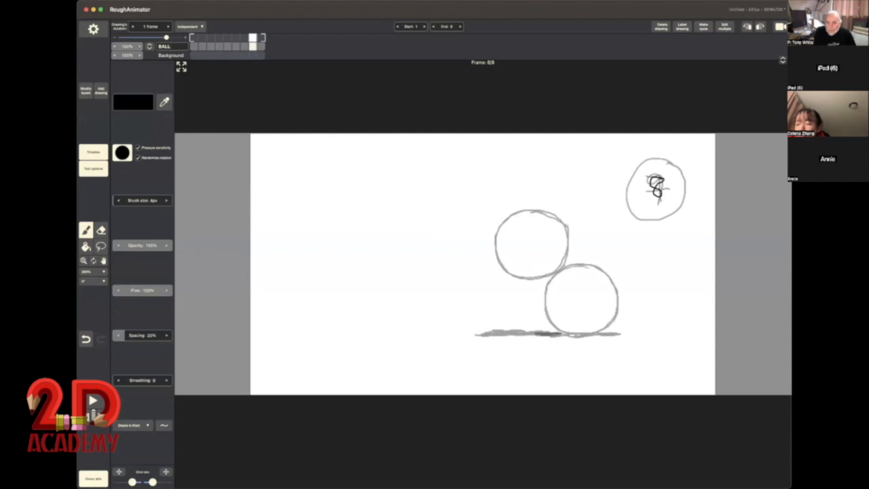
pyautogui.moveTo(575, 236)
pyautogui.mouseDown()
pyautogui.moveTo(544, 241)
pyautogui.moveTo(527, 266)
pyautogui.moveTo(534, 291)
pyautogui.moveTo(558, 303)
pyautogui.moveTo(588, 297)
pyautogui.moveTo(601, 269)
pyautogui.moveTo(589, 243)
pyautogui.moveTo(570, 236)
pyautogui.moveTo(541, 243)
pyautogui.moveTo(530, 294)
pyautogui.moveTo(556, 305)
pyautogui.moveTo(589, 297)
pyautogui.moveTo(601, 270)
pyautogui.mouseUp()
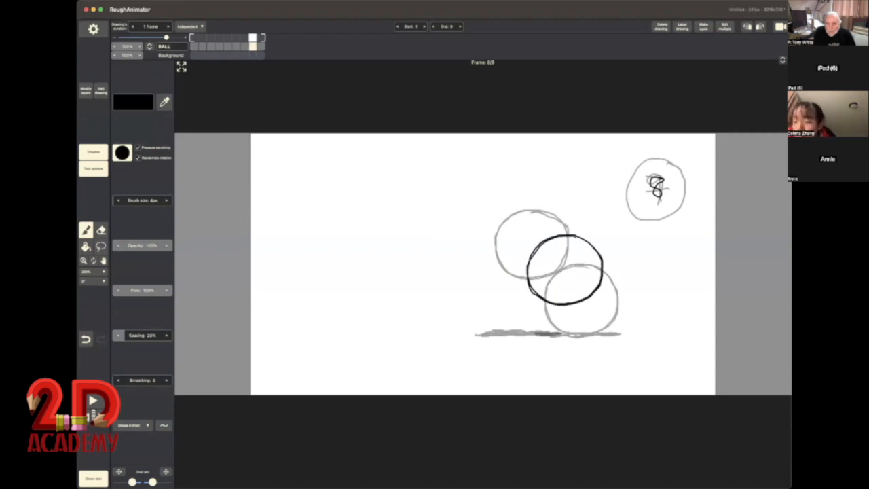
pyautogui.moveTo(516, 332); pyautogui.dragTo(596, 333)
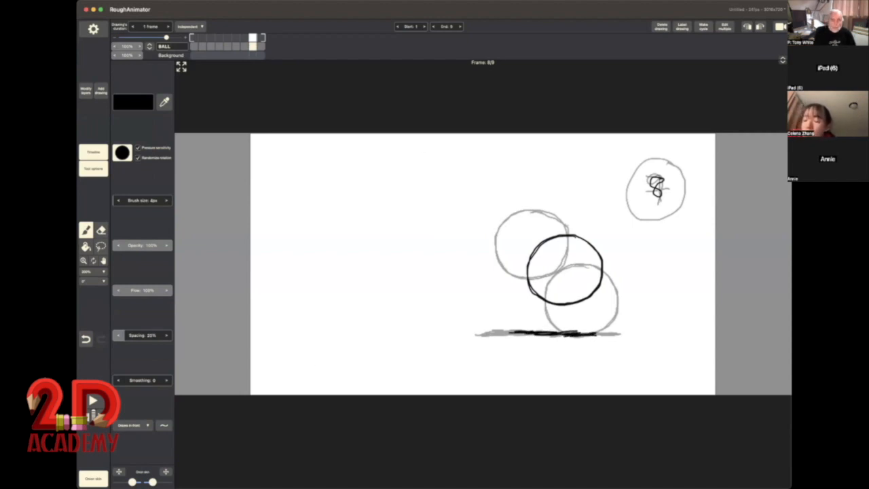
pyautogui.click(95, 478)
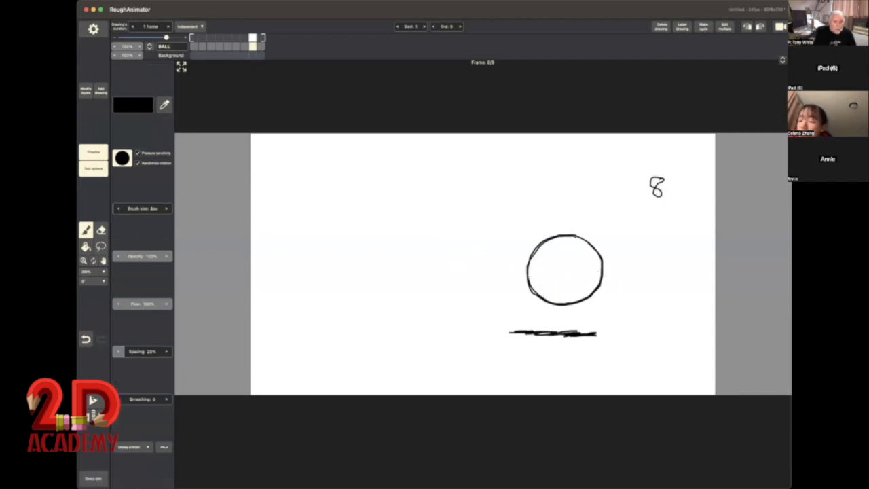
# Step: Play the complete nine-drawing ball animation and stop playback
pyautogui.click(93, 403)
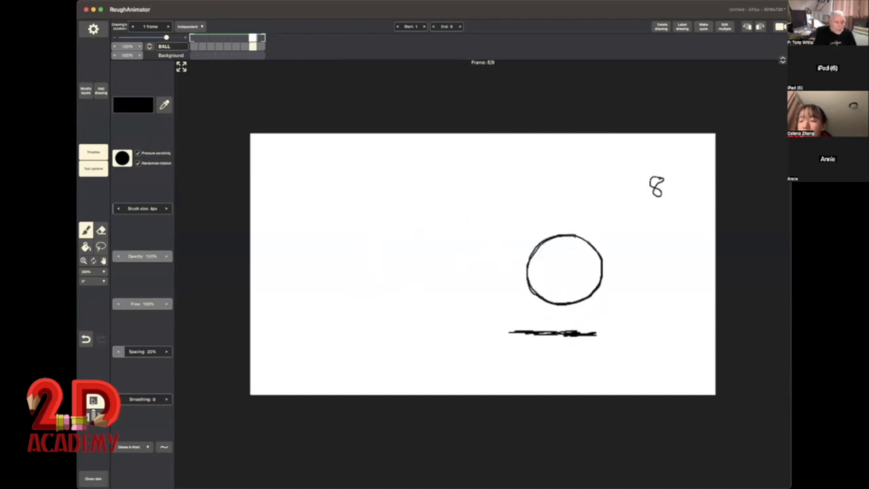
pyautogui.click(93, 402)
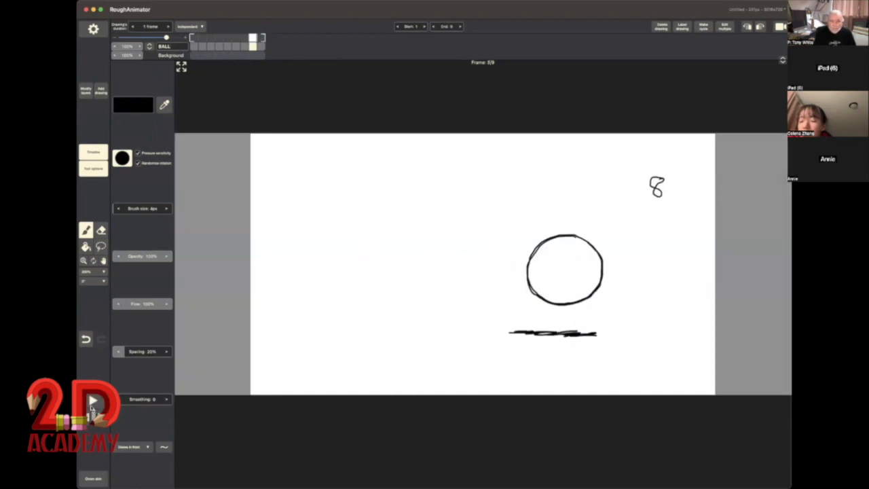
# Step: Fill the ball in drawing 1 with a light red using the fill tool
pyautogui.click(194, 46)
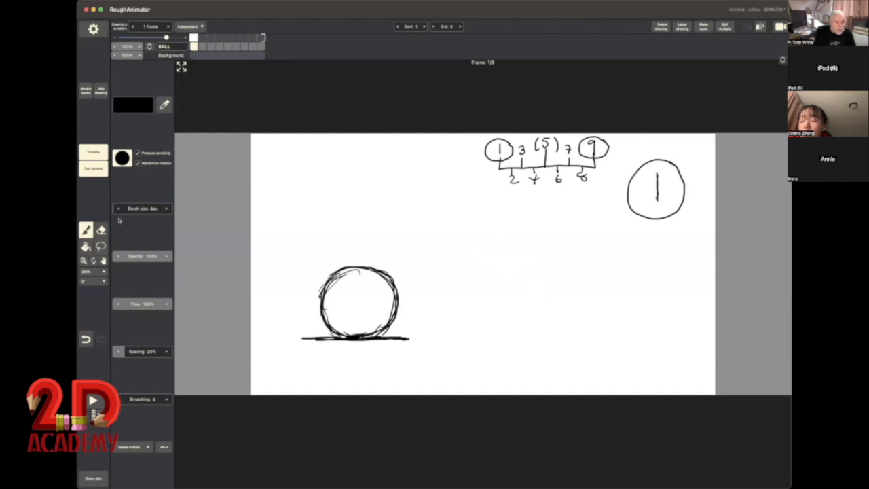
pyautogui.click(87, 247)
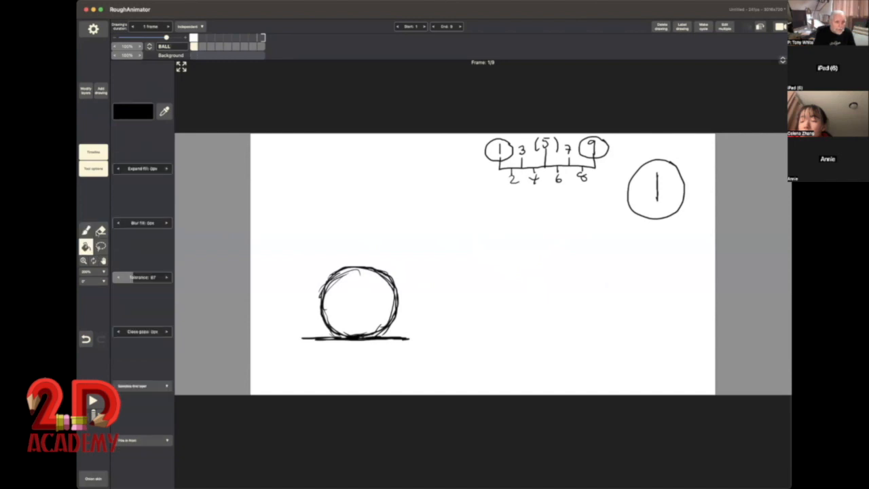
pyautogui.click(136, 113)
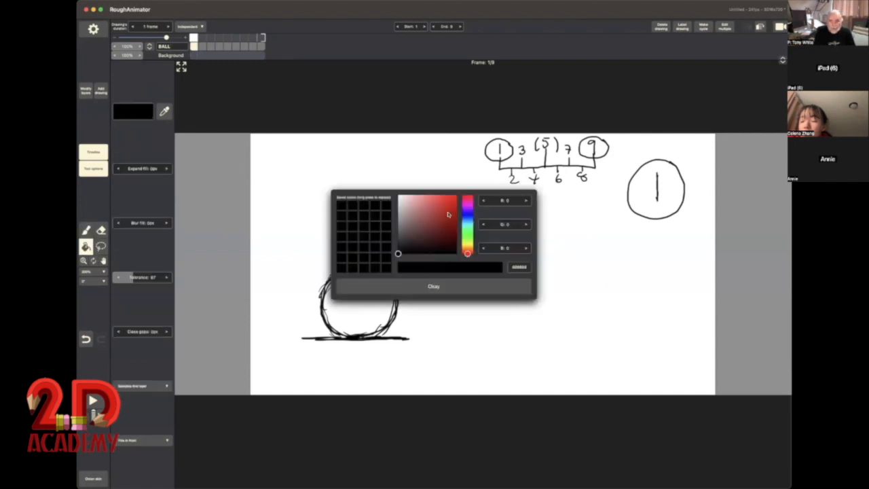
pyautogui.moveTo(448, 215); pyautogui.dragTo(440, 198)
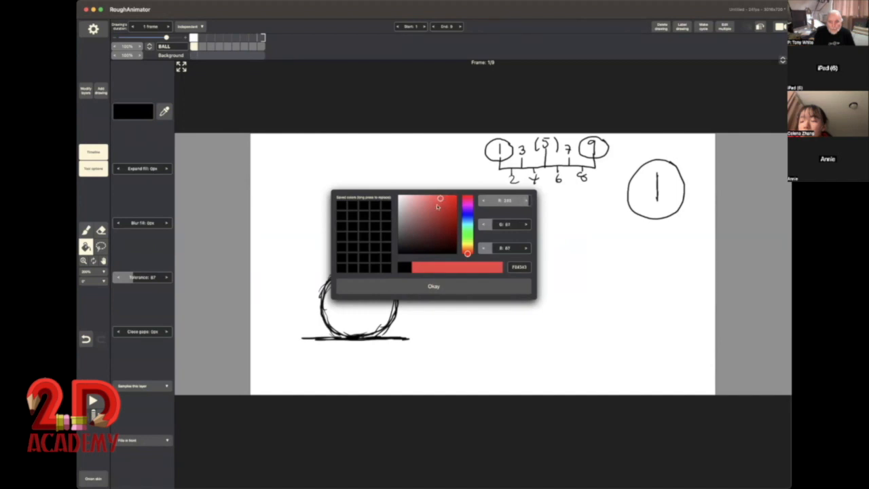
pyautogui.click(429, 293)
pyautogui.click(343, 317)
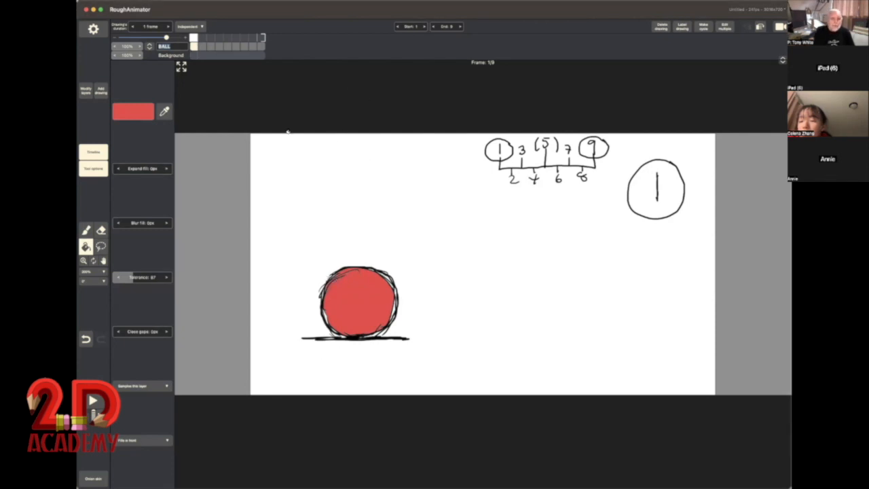
# Step: Fill the balls in drawings 2, 3, 4 and 5 with the same light red
pyautogui.click(202, 46)
pyautogui.click(385, 276)
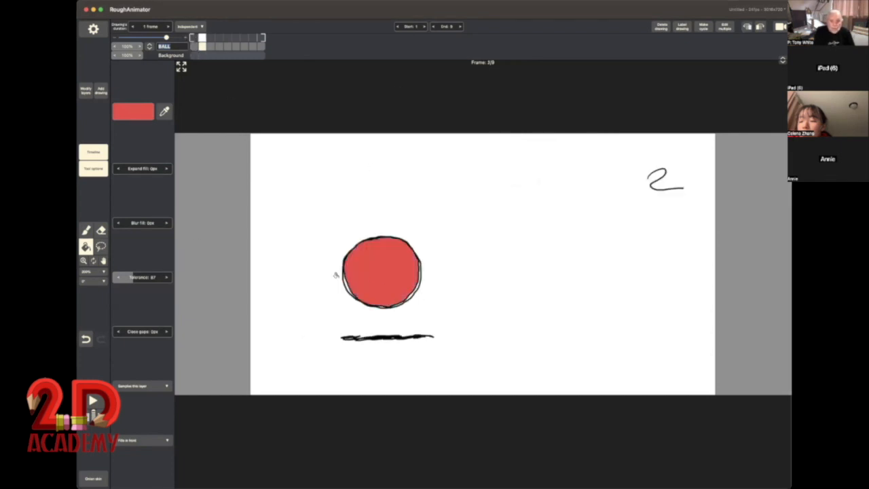
pyautogui.click(210, 46)
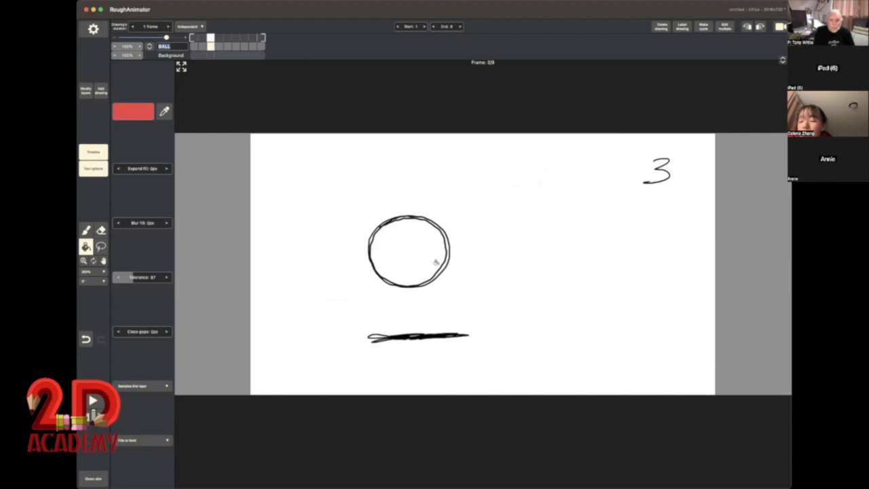
pyautogui.click(409, 244)
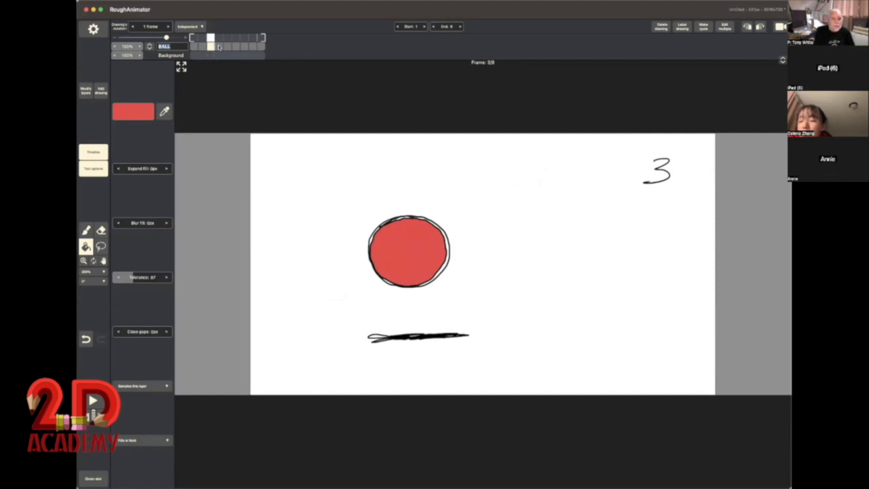
pyautogui.click(218, 47)
pyautogui.click(446, 233)
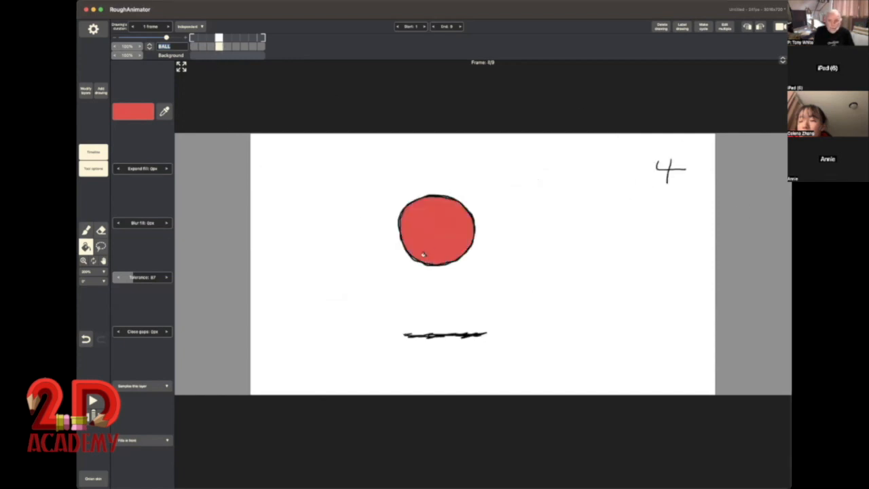
pyautogui.click(227, 46)
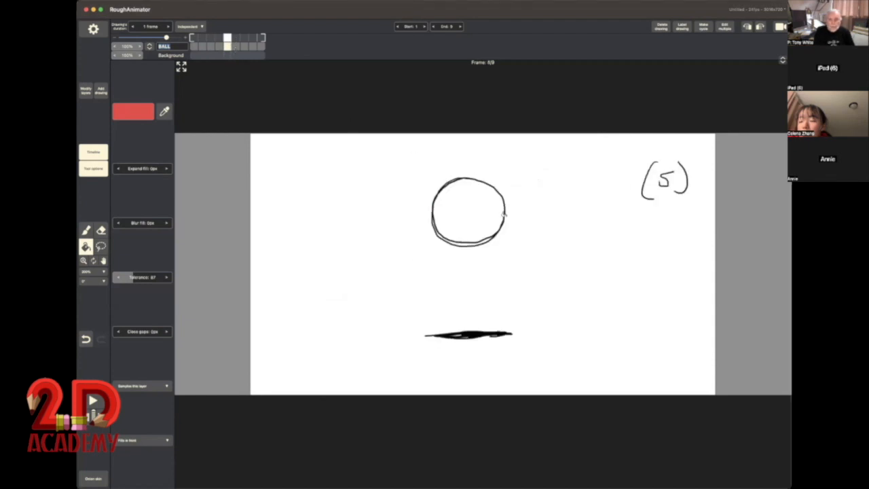
pyautogui.click(469, 210)
# Step: Fill the balls in drawings 6 to 9 with the same light red, and play the coloured animation through
pyautogui.click(235, 48)
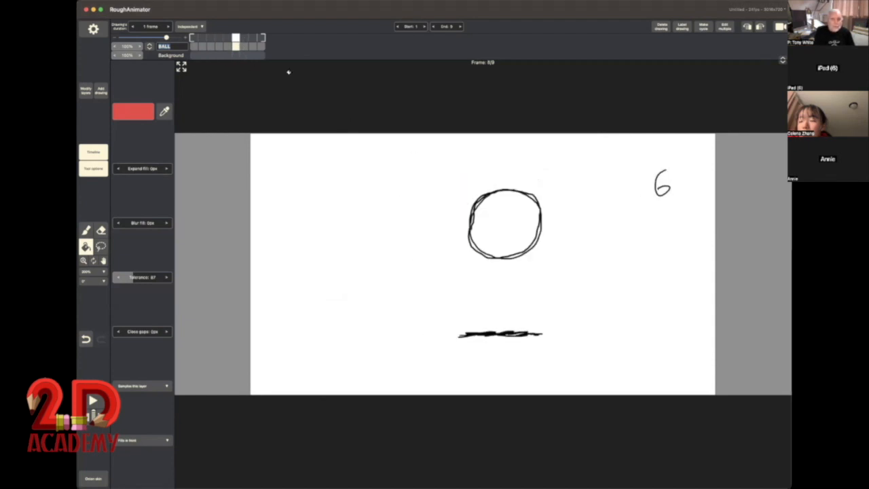
pyautogui.click(507, 199)
pyautogui.click(245, 46)
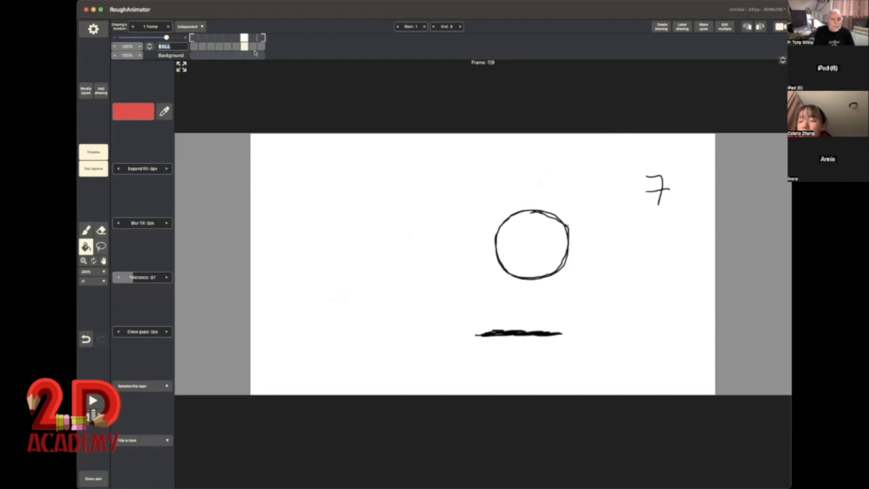
pyautogui.click(534, 235)
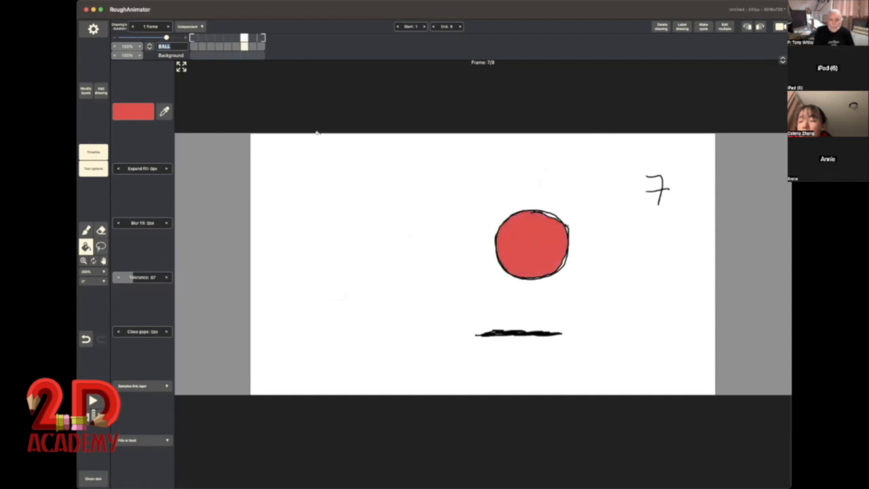
pyautogui.click(253, 45)
pyautogui.click(568, 267)
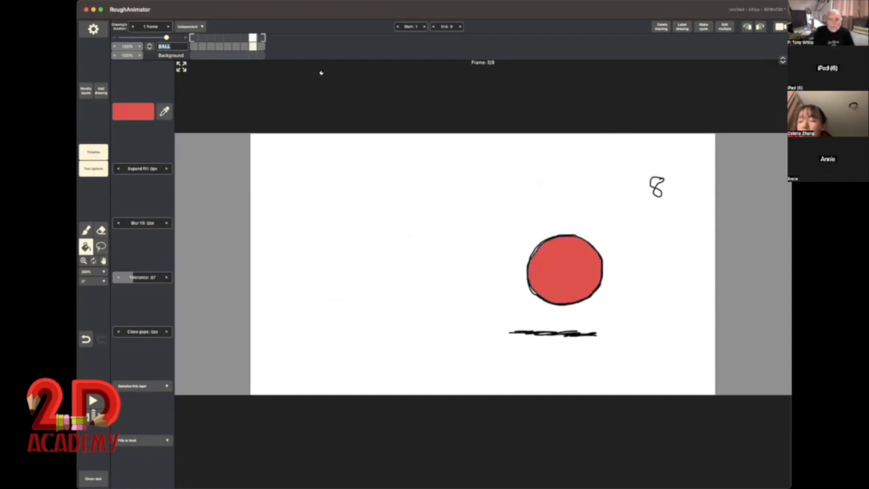
pyautogui.click(260, 46)
pyautogui.click(583, 302)
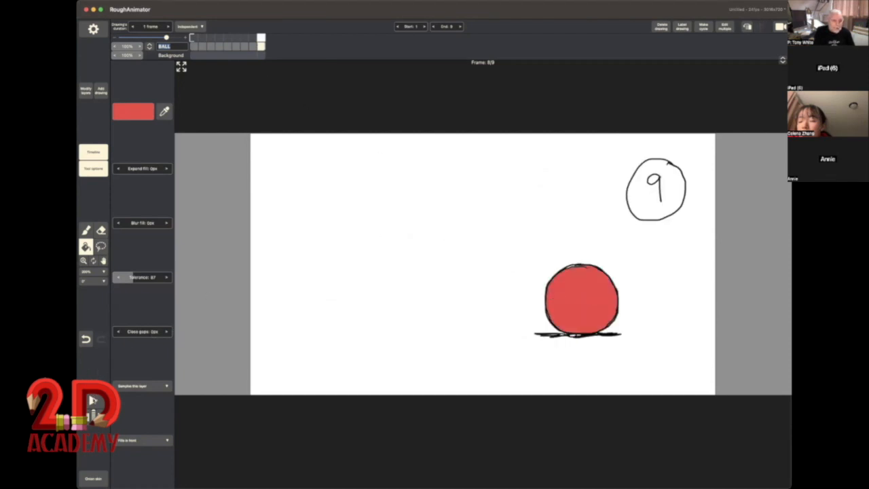
pyautogui.click(93, 402)
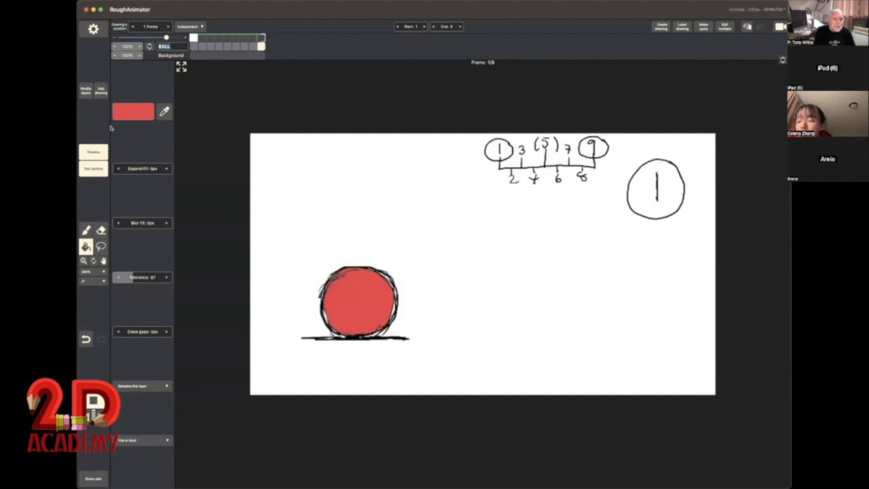
pyautogui.click(95, 404)
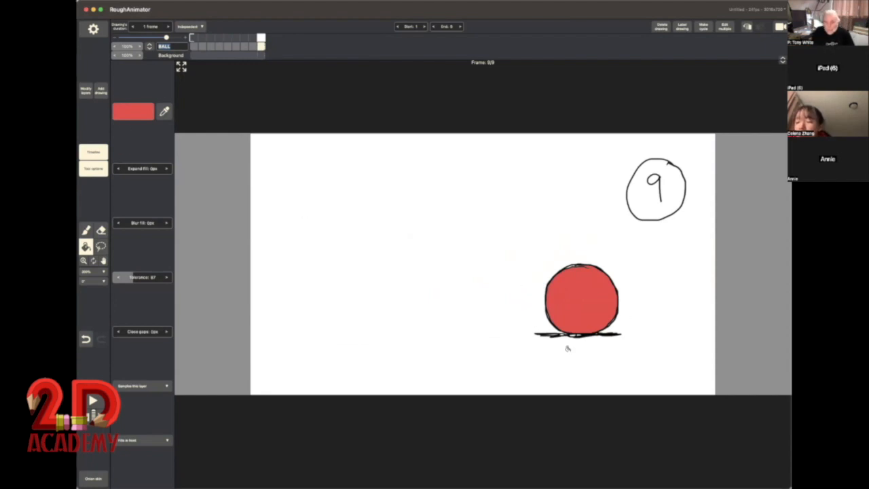
# Step: Choose a dark red for the brush and hatch shading over the lower part of the ball in drawing 1
pyautogui.click(193, 46)
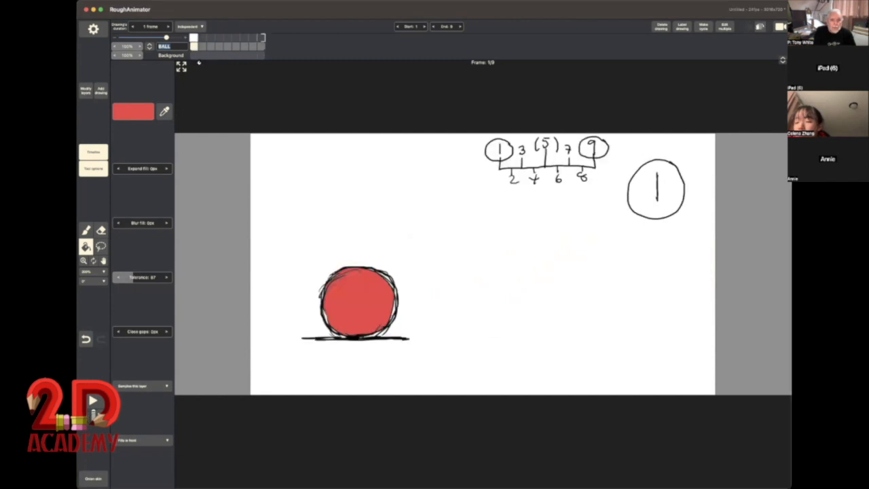
pyautogui.click(85, 230)
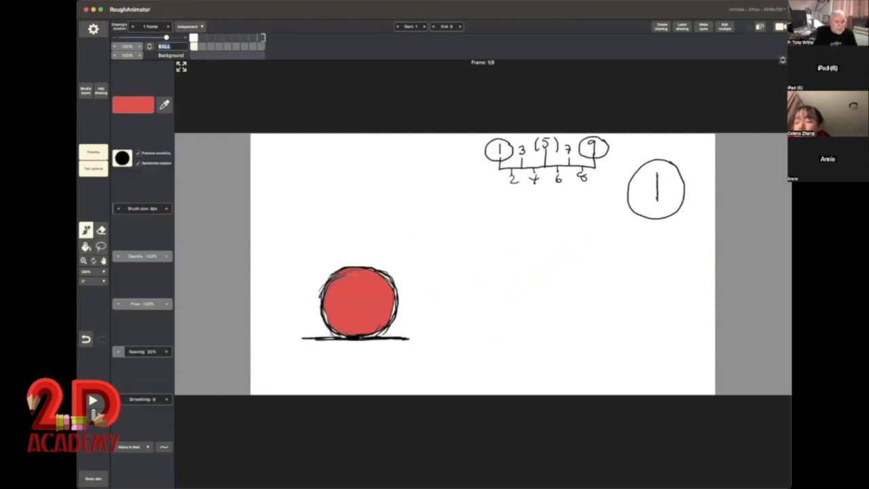
pyautogui.click(139, 103)
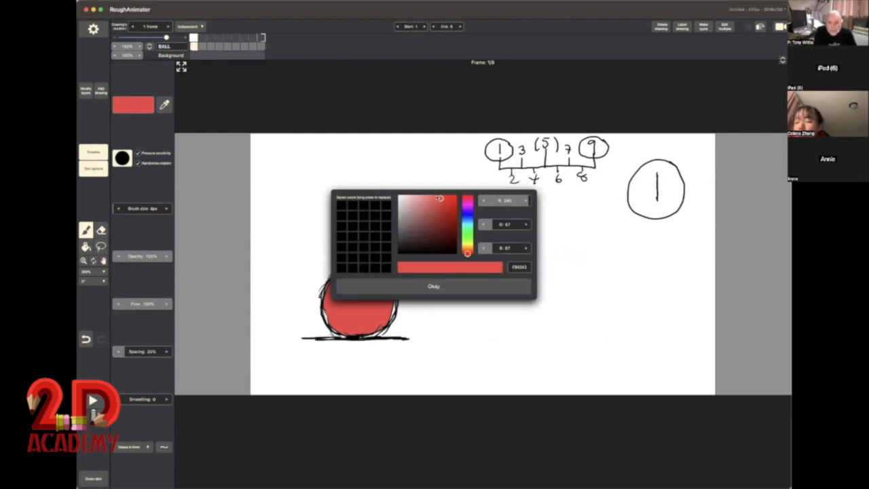
pyautogui.moveTo(440, 198); pyautogui.dragTo(448, 224)
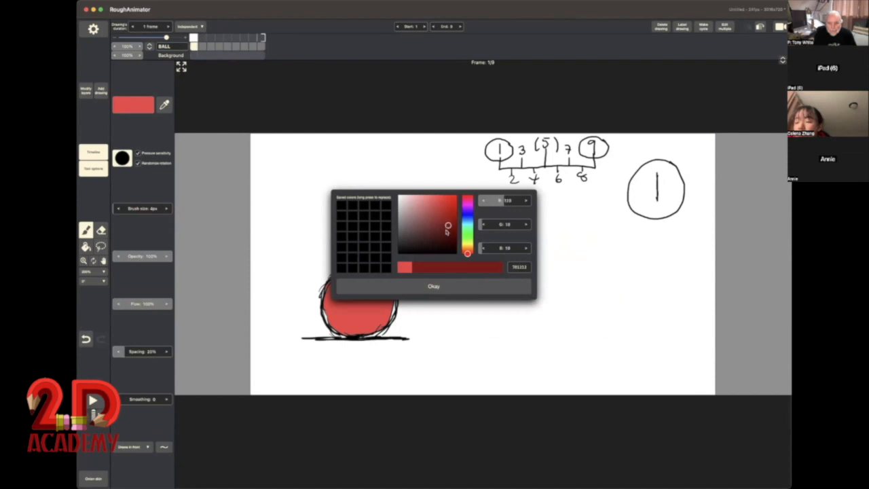
pyautogui.click(439, 286)
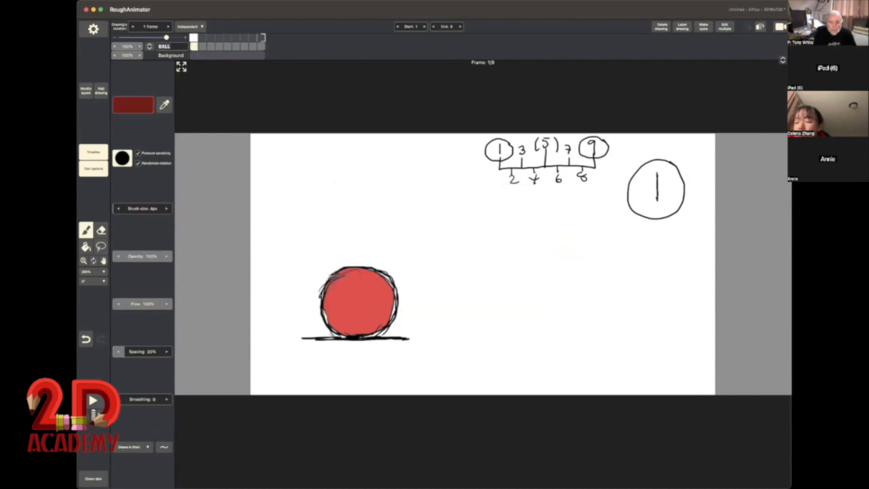
pyautogui.moveTo(386, 311)
pyautogui.mouseDown()
pyautogui.moveTo(365, 332)
pyautogui.moveTo(360, 318)
pyautogui.moveTo(353, 331)
pyautogui.moveTo(327, 309)
pyautogui.moveTo(338, 328)
pyautogui.moveTo(350, 316)
pyautogui.moveTo(373, 329)
pyautogui.moveTo(388, 306)
pyautogui.moveTo(391, 320)
pyautogui.moveTo(330, 328)
pyautogui.moveTo(350, 331)
pyautogui.mouseUp()
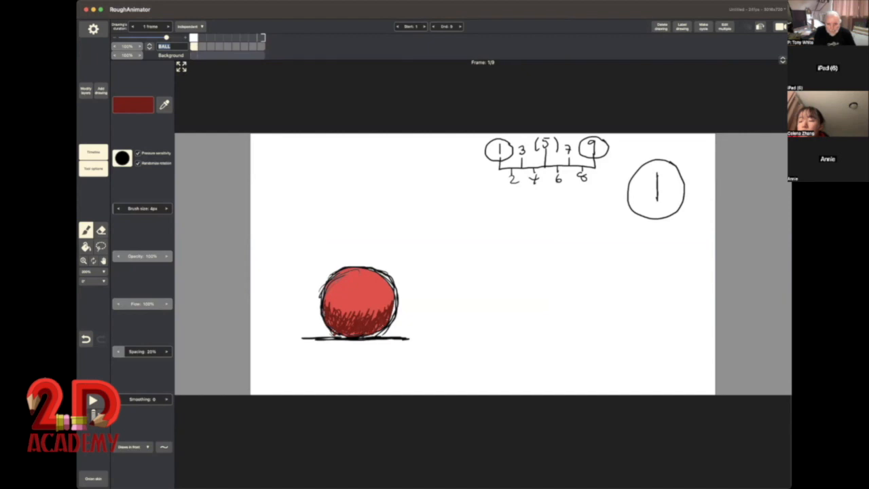
# Step: Hatch matching dark red shading along the lower part of the balls in drawings 2 and 3
pyautogui.click(203, 47)
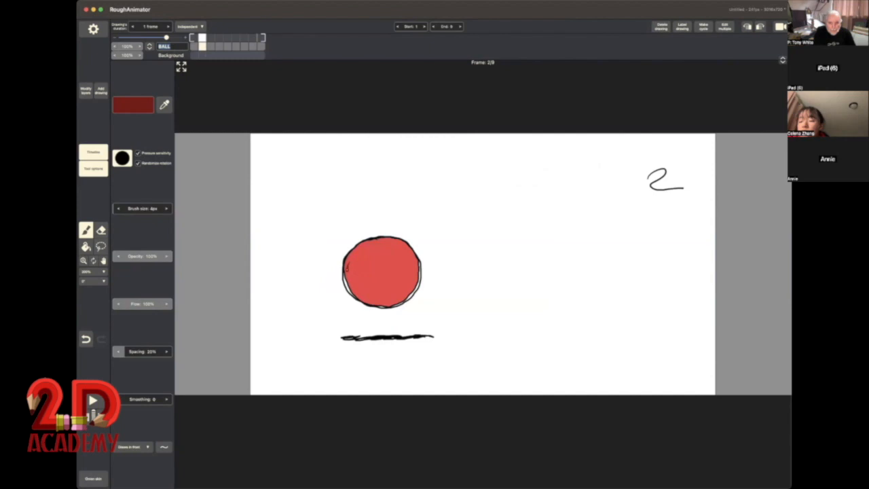
pyautogui.moveTo(352, 285)
pyautogui.mouseDown()
pyautogui.moveTo(394, 293)
pyautogui.moveTo(416, 266)
pyautogui.moveTo(389, 299)
pyautogui.moveTo(371, 285)
pyautogui.moveTo(352, 289)
pyautogui.moveTo(362, 296)
pyautogui.moveTo(369, 285)
pyautogui.moveTo(373, 299)
pyautogui.moveTo(390, 302)
pyautogui.mouseUp()
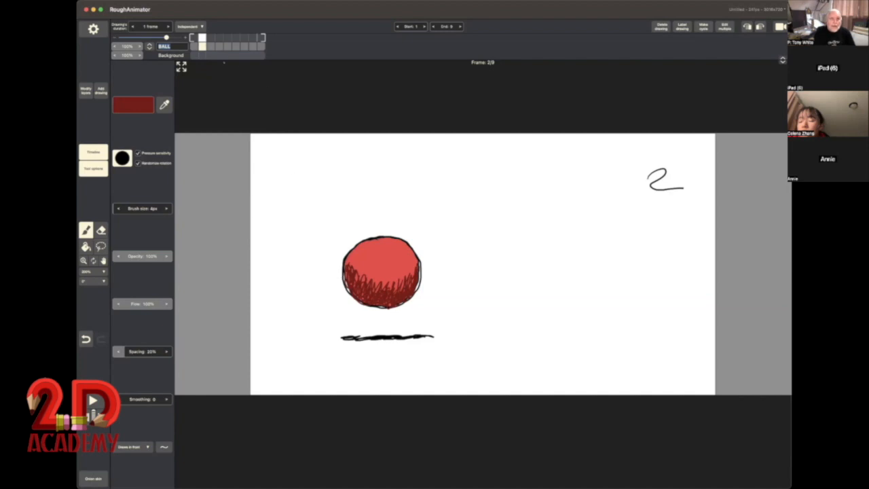
pyautogui.click(211, 42)
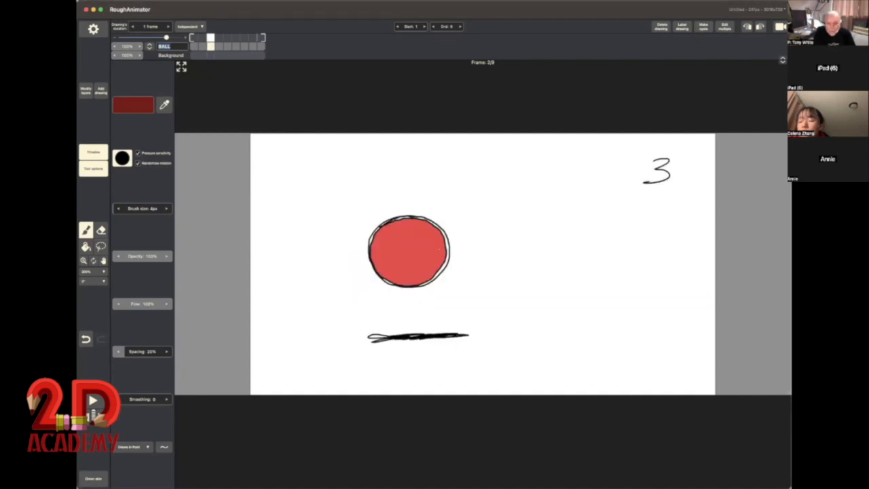
pyautogui.moveTo(444, 246)
pyautogui.mouseDown()
pyautogui.moveTo(433, 273)
pyautogui.moveTo(378, 260)
pyautogui.moveTo(416, 277)
pyautogui.moveTo(436, 266)
pyautogui.mouseUp()
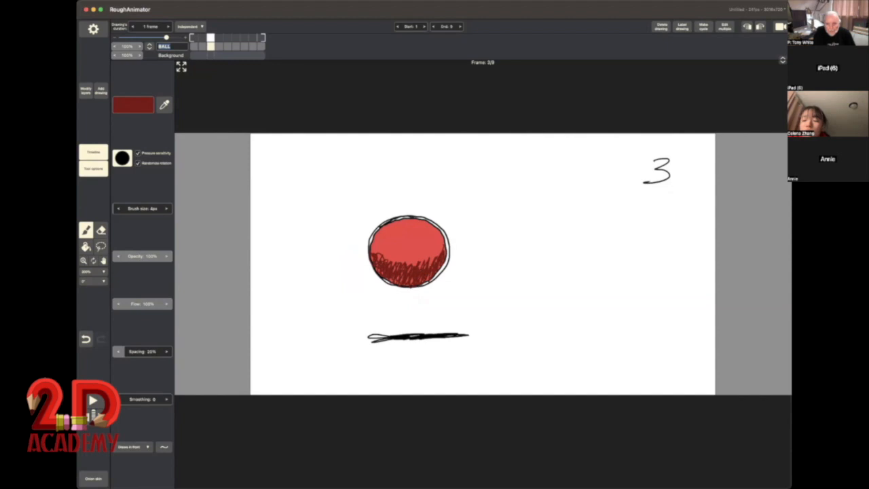
# Step: Shade the lower part of the ball in drawing 4 with dark red brush strokes
pyautogui.click(220, 46)
pyautogui.moveTo(469, 234)
pyautogui.mouseDown()
pyautogui.moveTo(426, 255)
pyautogui.moveTo(407, 239)
pyautogui.moveTo(405, 246)
pyautogui.moveTo(440, 254)
pyautogui.moveTo(466, 243)
pyautogui.moveTo(438, 258)
pyautogui.mouseUp()
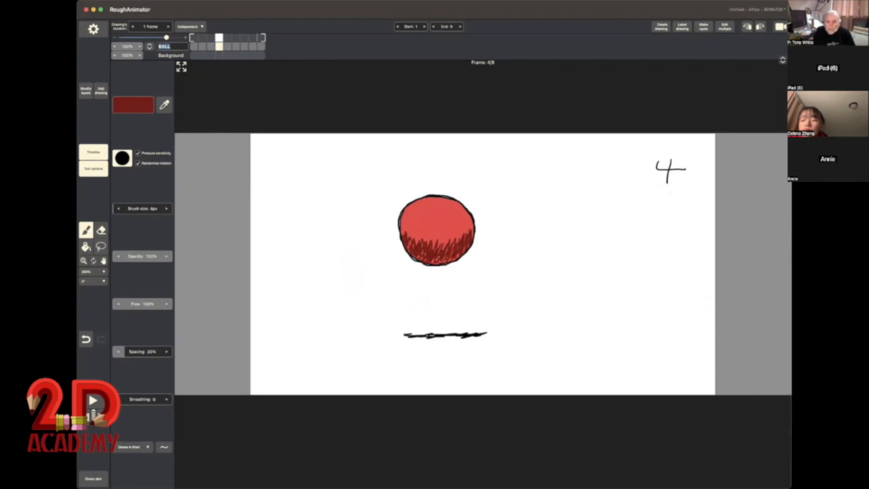
pyautogui.moveTo(437, 261); pyautogui.dragTo(447, 258)
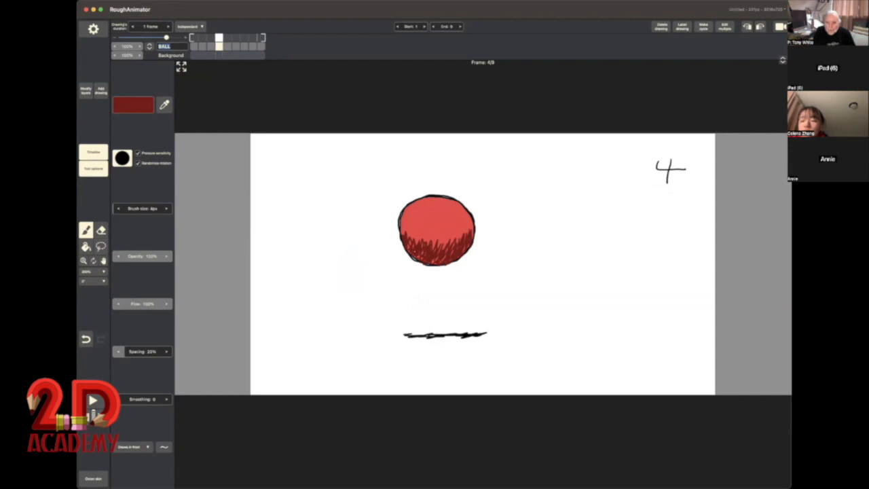
# Step: Shade the ball in drawing (5) with dark red hatching from its lower sides down to the base
pyautogui.click(228, 47)
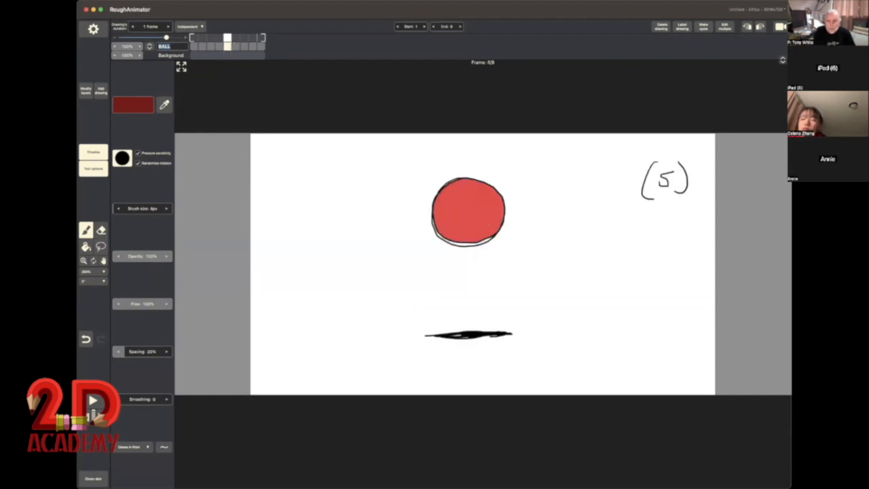
pyautogui.moveTo(501, 203)
pyautogui.mouseDown()
pyautogui.moveTo(490, 235)
pyautogui.moveTo(445, 239)
pyautogui.mouseUp()
pyautogui.moveTo(450, 221); pyautogui.dragTo(437, 235)
pyautogui.moveTo(440, 214)
pyautogui.mouseDown()
pyautogui.moveTo(435, 223)
pyautogui.moveTo(459, 240)
pyautogui.mouseUp()
pyautogui.moveTo(475, 227); pyautogui.dragTo(468, 243)
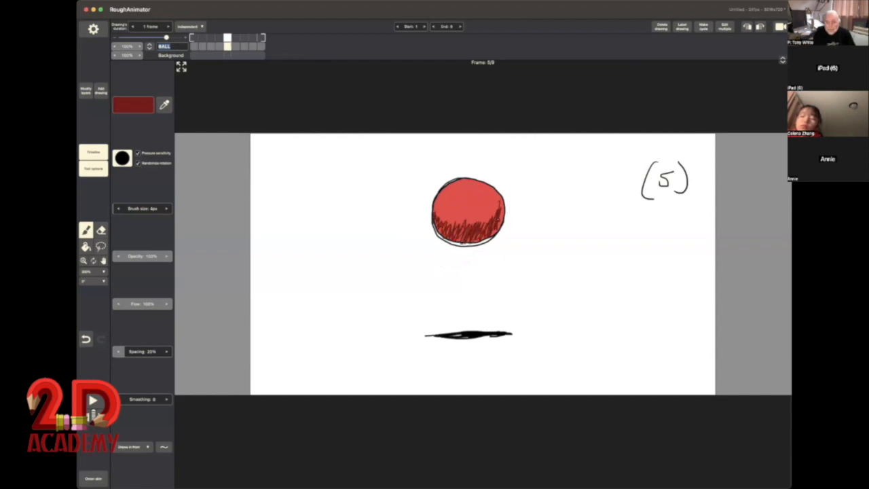
pyautogui.moveTo(503, 206); pyautogui.dragTo(499, 224)
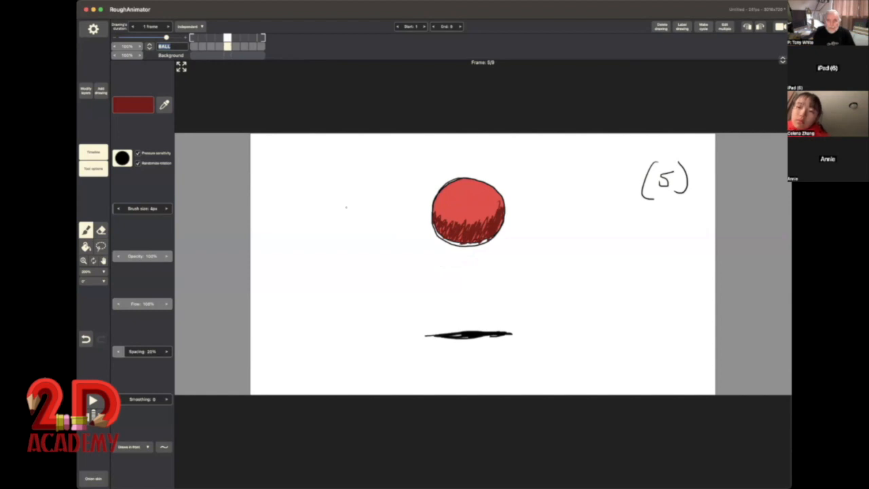
# Step: Shade the lower part of the ball in drawing 6 with dark red hatching, and go to drawing 7
pyautogui.click(236, 46)
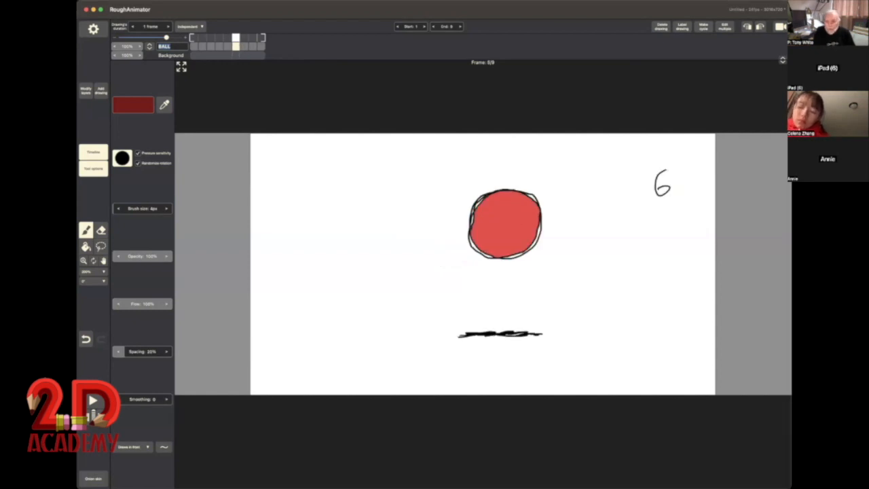
pyautogui.moveTo(537, 228)
pyautogui.mouseDown()
pyautogui.moveTo(514, 253)
pyautogui.moveTo(496, 252)
pyautogui.moveTo(477, 234)
pyautogui.moveTo(513, 253)
pyautogui.moveTo(536, 225)
pyautogui.mouseUp()
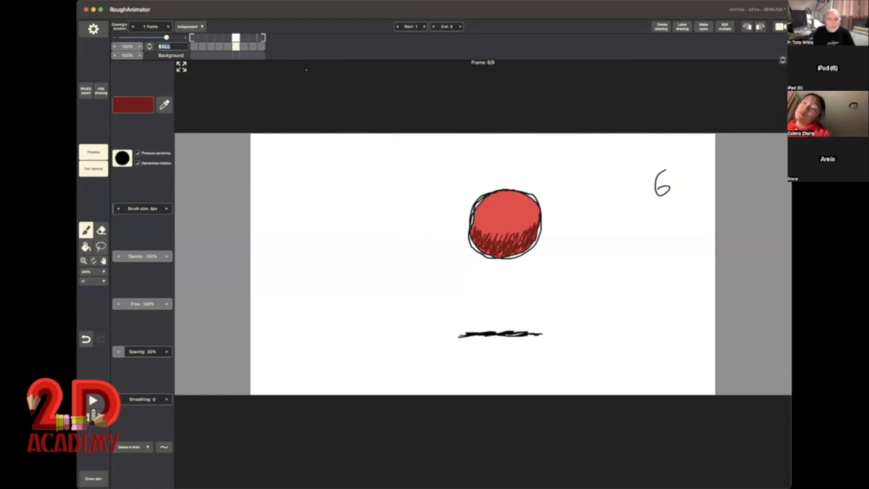
pyautogui.click(244, 45)
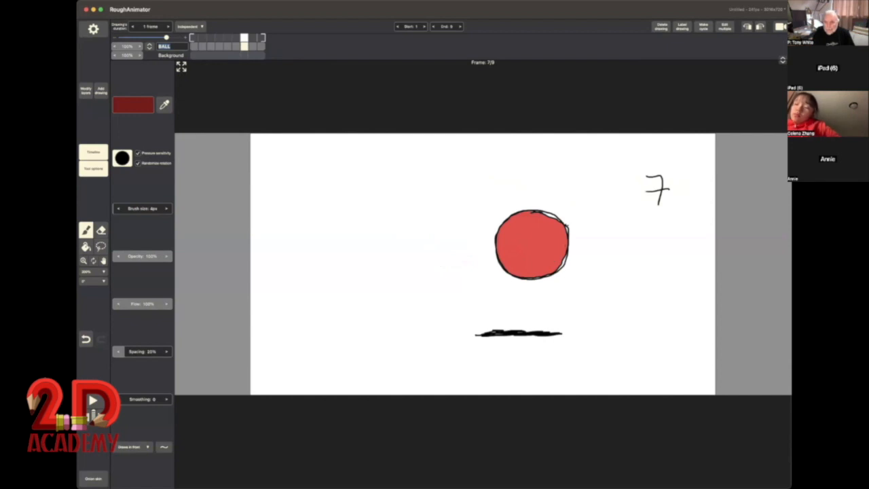
# Step: Hatch dark red shading along the lower part of the balls in drawings 7, 8 and 9, and play the animation back
pyautogui.moveTo(566, 246)
pyautogui.mouseDown()
pyautogui.moveTo(557, 264)
pyautogui.moveTo(545, 252)
pyautogui.moveTo(533, 274)
pyautogui.moveTo(500, 253)
pyautogui.moveTo(509, 266)
pyautogui.moveTo(561, 265)
pyautogui.moveTo(540, 272)
pyautogui.mouseUp()
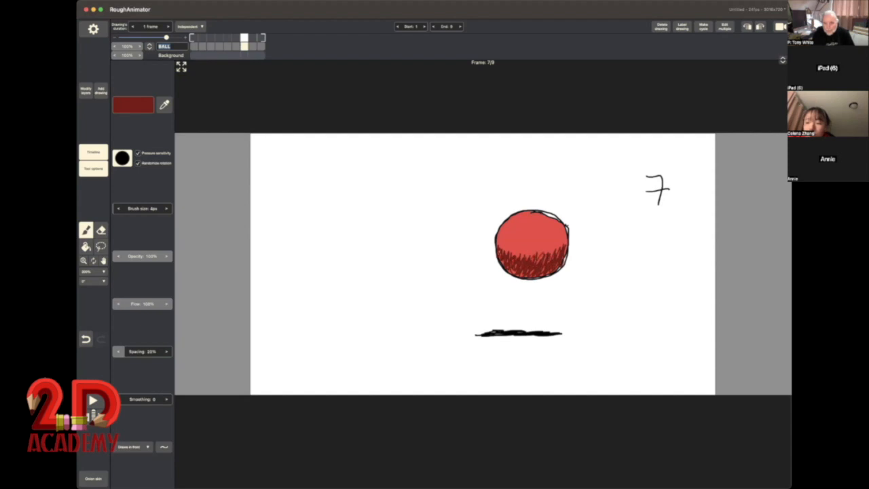
pyautogui.click(254, 47)
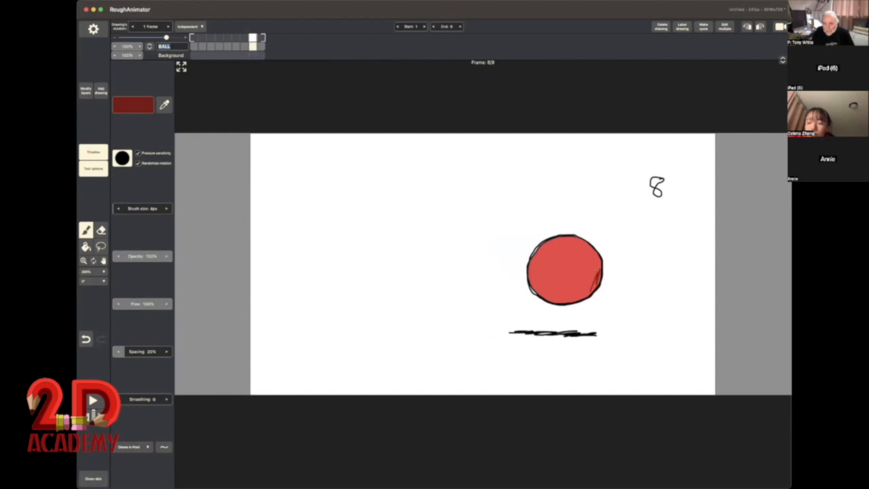
pyautogui.moveTo(597, 271)
pyautogui.mouseDown()
pyautogui.moveTo(583, 289)
pyautogui.moveTo(541, 288)
pyautogui.moveTo(530, 279)
pyautogui.moveTo(571, 298)
pyautogui.moveTo(596, 280)
pyautogui.moveTo(574, 292)
pyautogui.moveTo(536, 285)
pyautogui.moveTo(545, 294)
pyautogui.moveTo(588, 294)
pyautogui.moveTo(559, 296)
pyautogui.mouseUp()
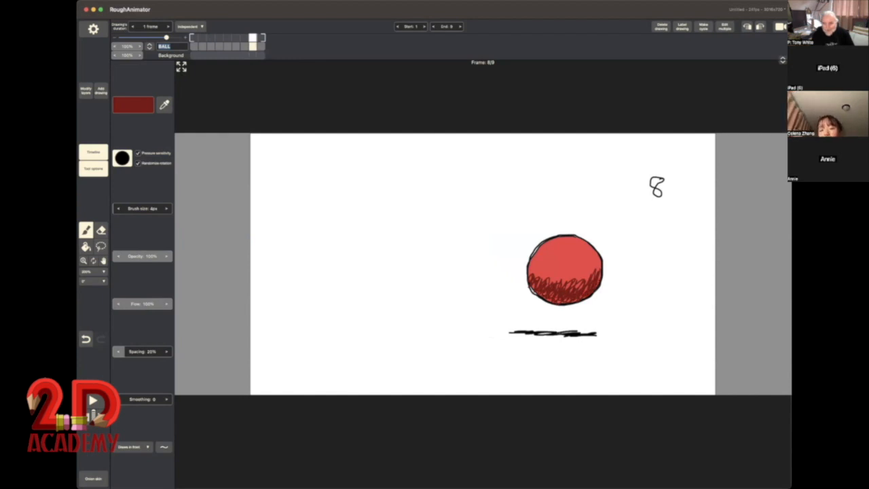
pyautogui.click(262, 45)
pyautogui.moveTo(606, 300)
pyautogui.mouseDown()
pyautogui.moveTo(611, 324)
pyautogui.moveTo(615, 303)
pyautogui.moveTo(588, 329)
pyautogui.moveTo(579, 312)
pyautogui.moveTo(570, 330)
pyautogui.moveTo(563, 311)
pyautogui.moveTo(557, 322)
pyautogui.moveTo(586, 309)
pyautogui.moveTo(598, 320)
pyautogui.mouseUp()
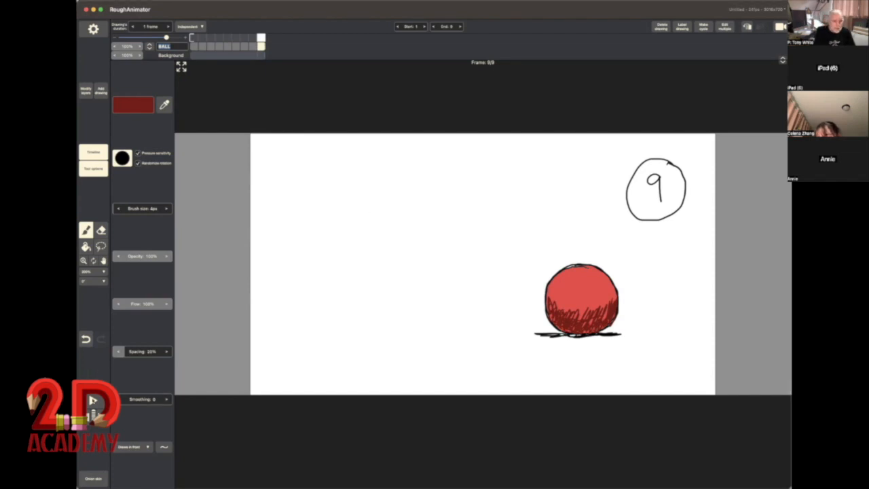
pyautogui.click(93, 401)
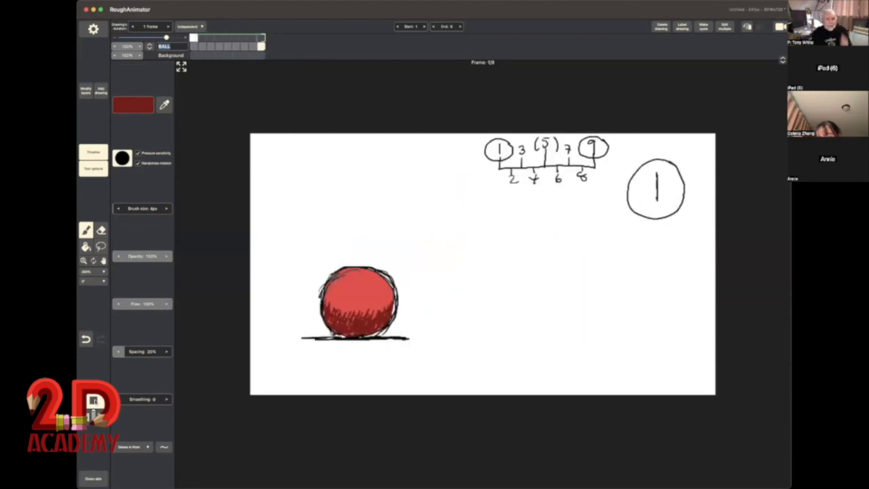
pyautogui.click(95, 401)
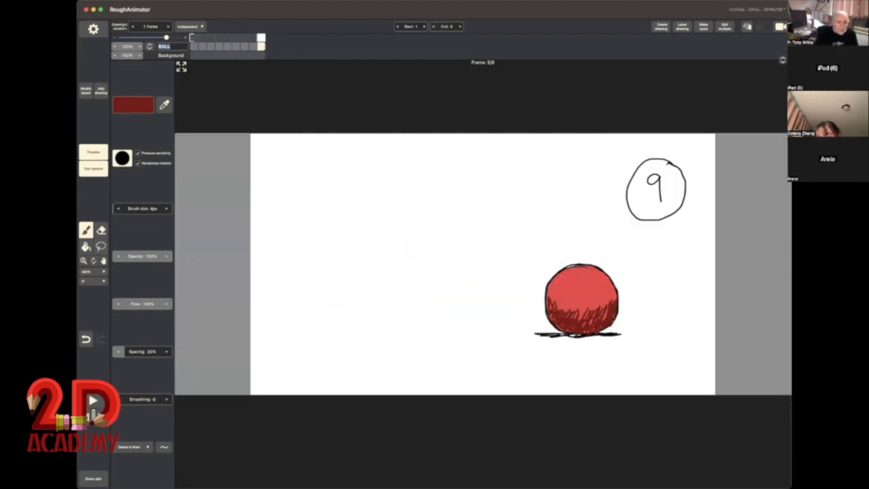
# Step: Change the brush colour to light pink and hatch a highlight near the top of the ball in drawing 1
pyautogui.click(194, 45)
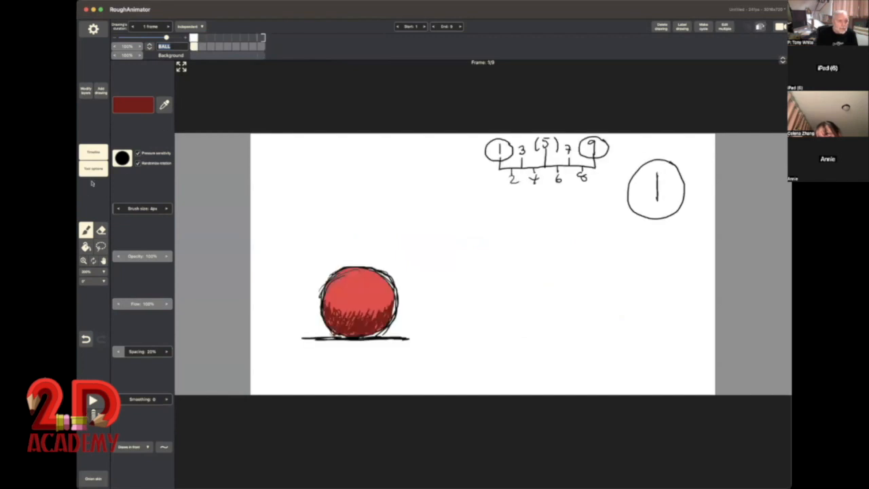
pyautogui.click(89, 227)
pyautogui.click(144, 106)
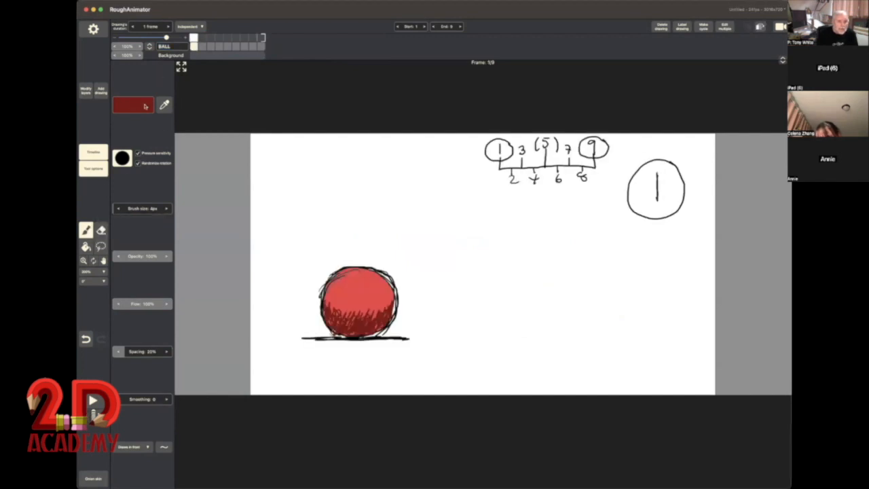
pyautogui.click(146, 103)
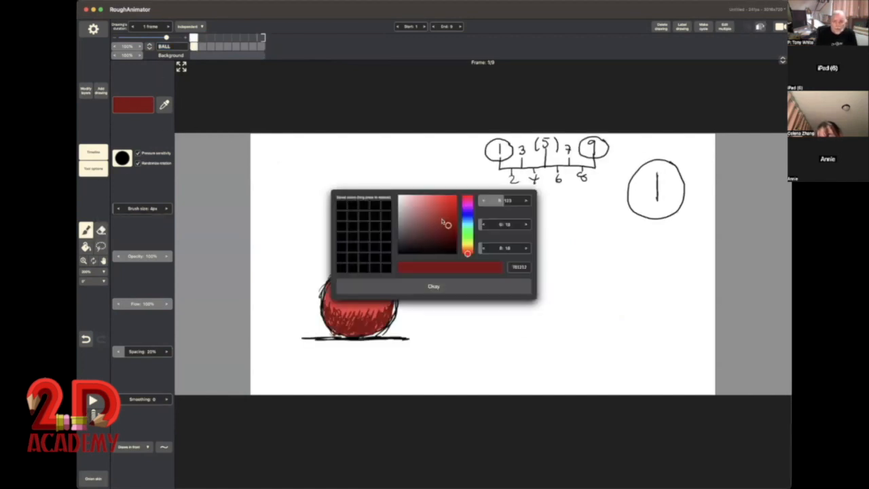
pyautogui.moveTo(445, 217); pyautogui.dragTo(411, 197)
pyautogui.click(468, 285)
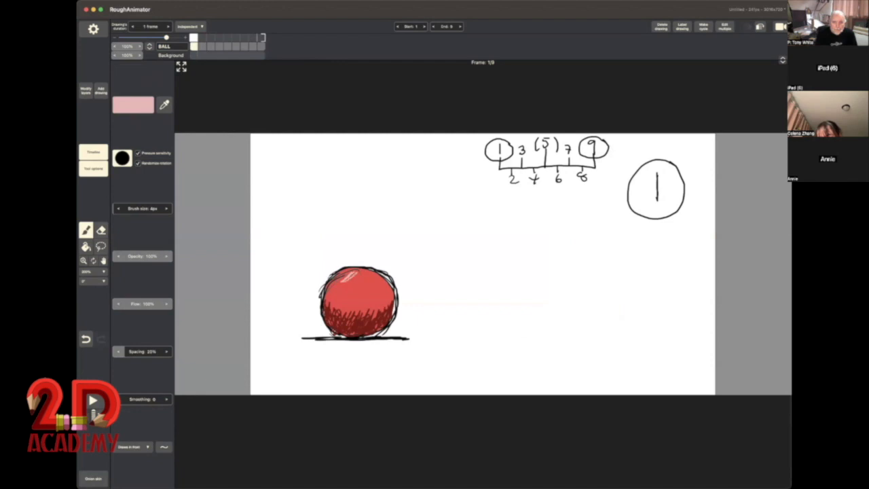
pyautogui.moveTo(356, 272); pyautogui.dragTo(351, 281)
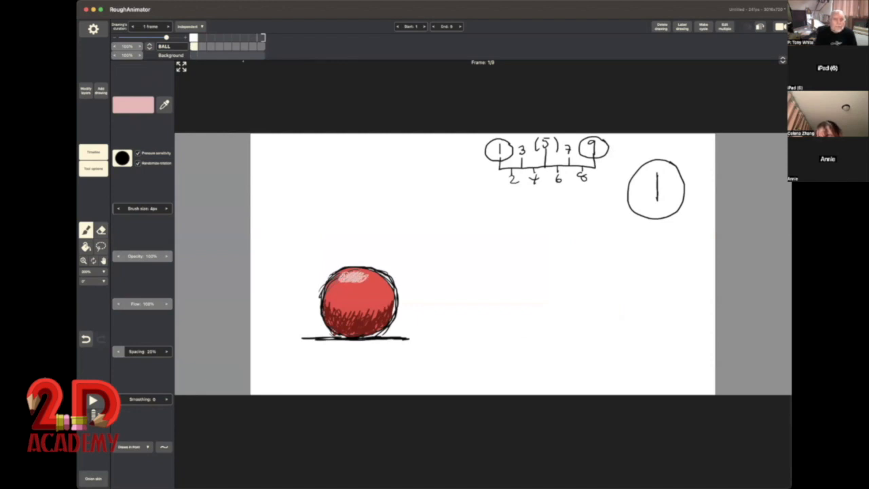
# Step: Hatch matching light pink highlights near the top of the balls in drawings 2, 3 and 4
pyautogui.click(202, 46)
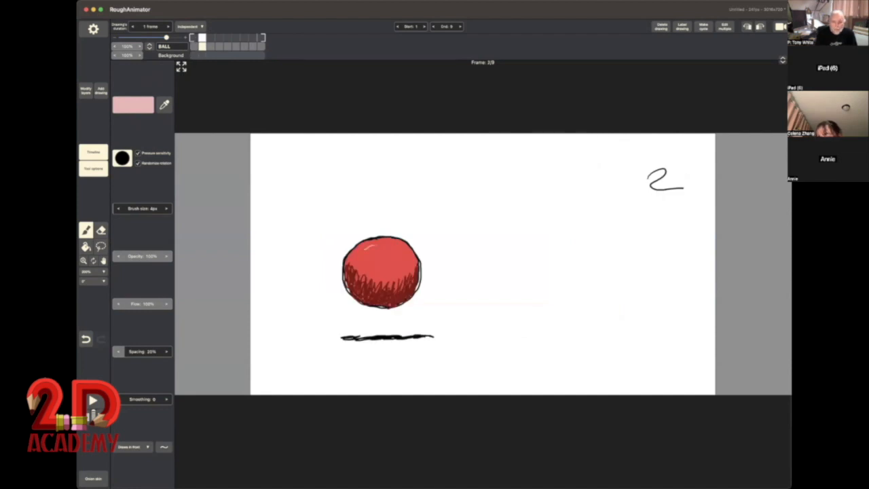
pyautogui.moveTo(372, 248); pyautogui.dragTo(394, 241)
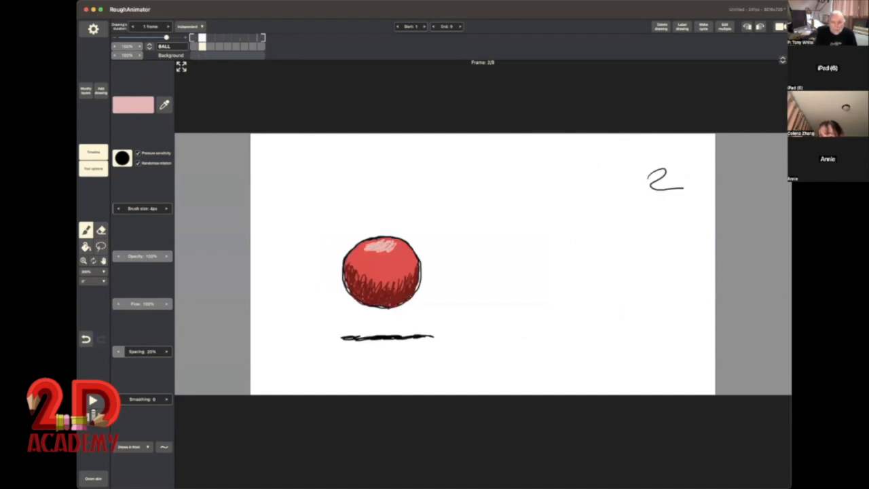
pyautogui.click(211, 47)
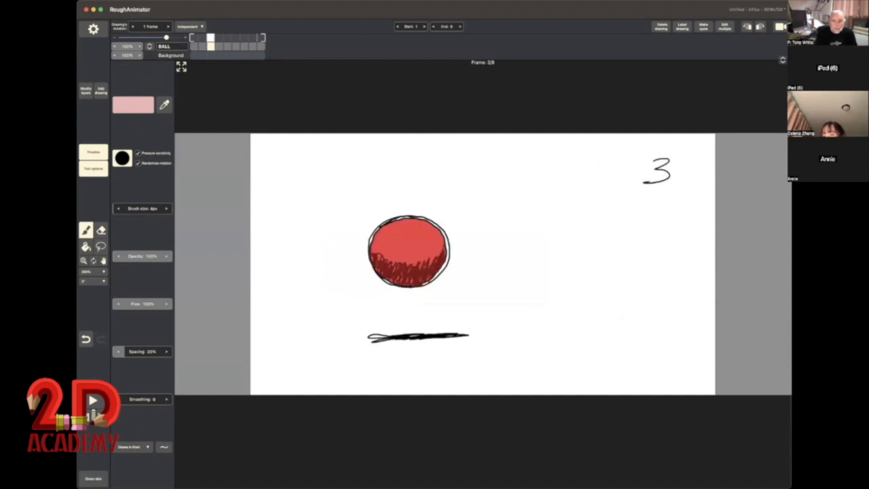
pyautogui.moveTo(391, 228); pyautogui.dragTo(424, 229)
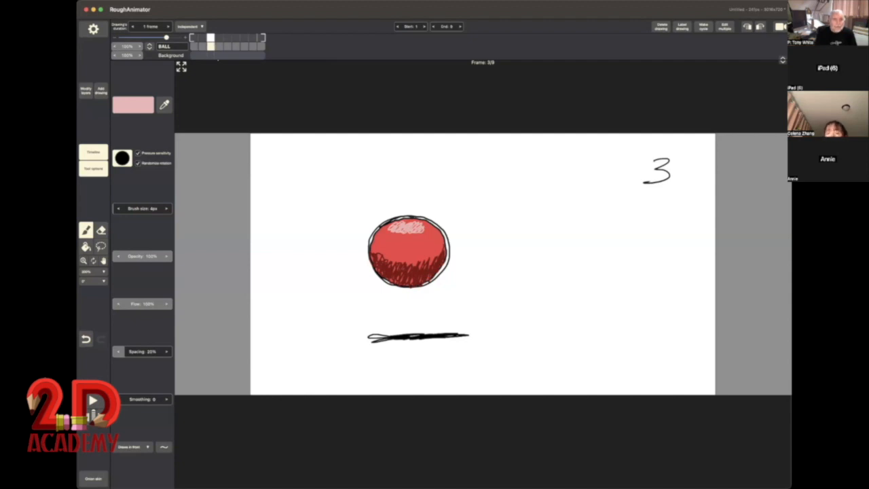
pyautogui.click(220, 47)
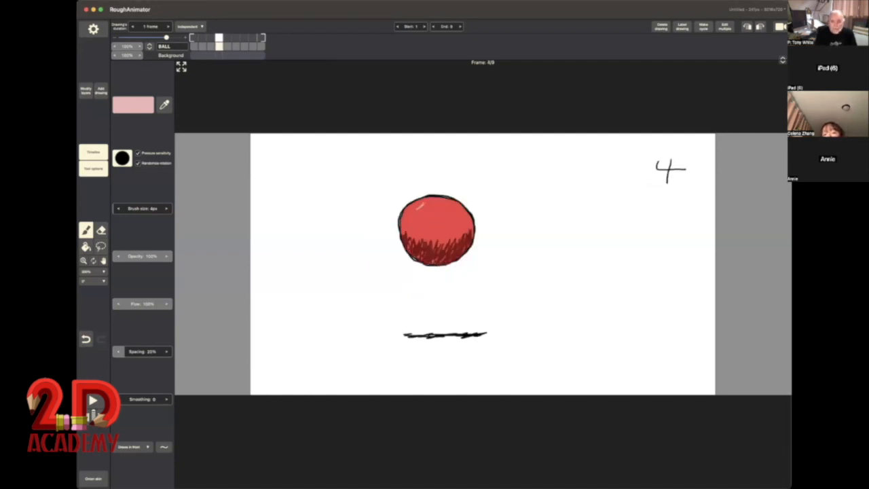
pyautogui.moveTo(428, 205); pyautogui.dragTo(447, 204)
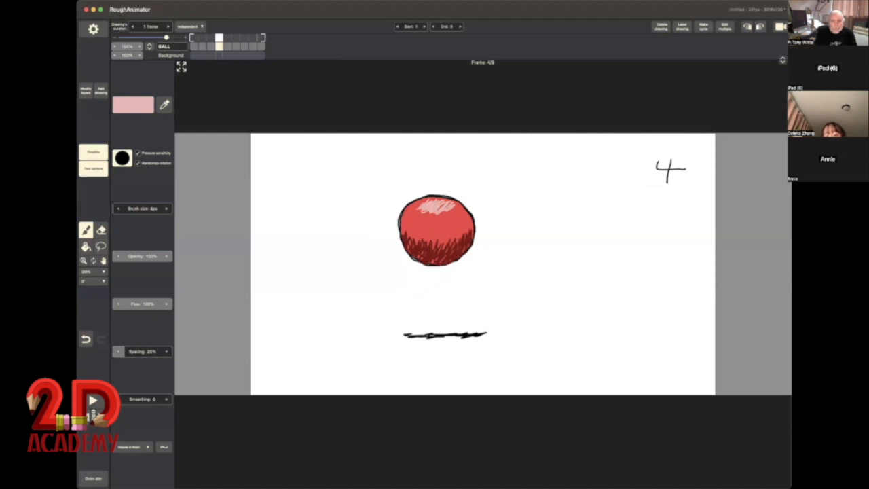
# Step: Add light pink highlight strokes to the upper part of the balls in drawings (5), 6 and 7
pyautogui.click(229, 45)
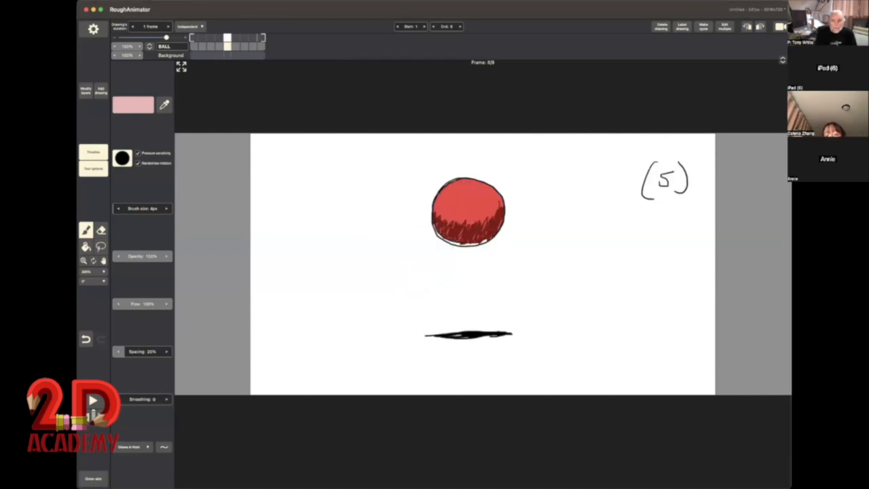
pyautogui.moveTo(454, 189); pyautogui.dragTo(488, 194)
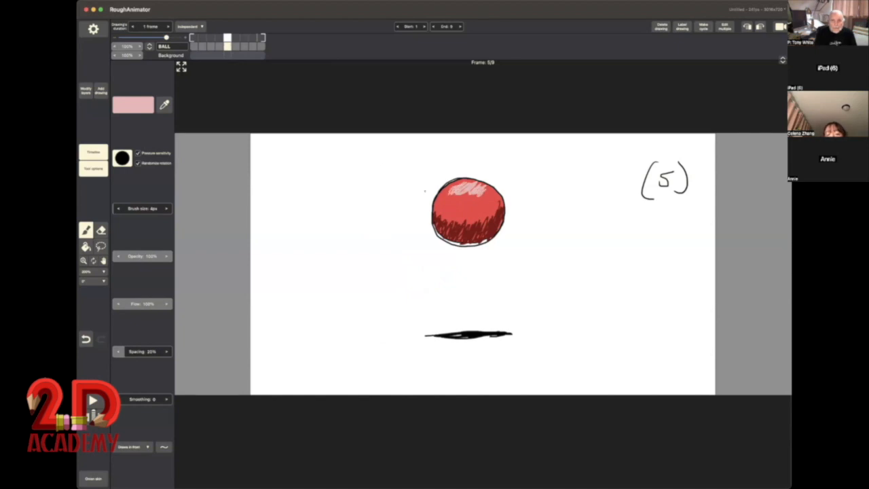
pyautogui.click(235, 48)
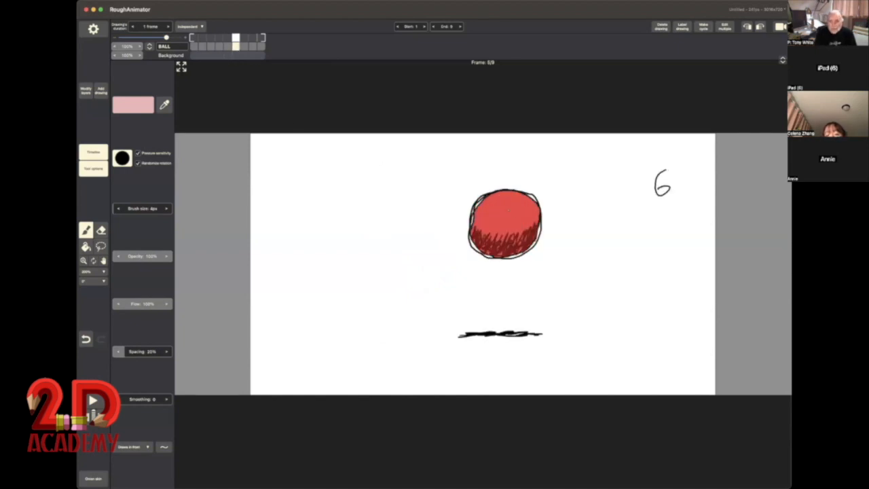
pyautogui.moveTo(490, 203); pyautogui.dragTo(524, 198)
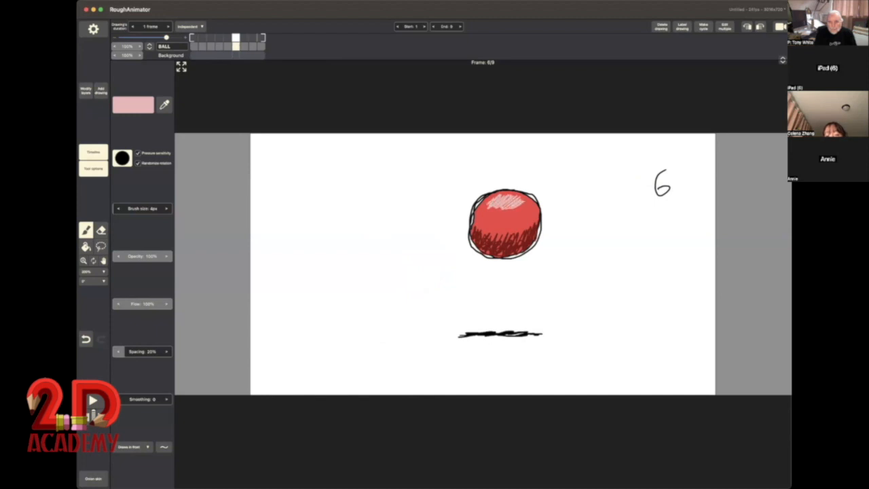
pyautogui.click(244, 46)
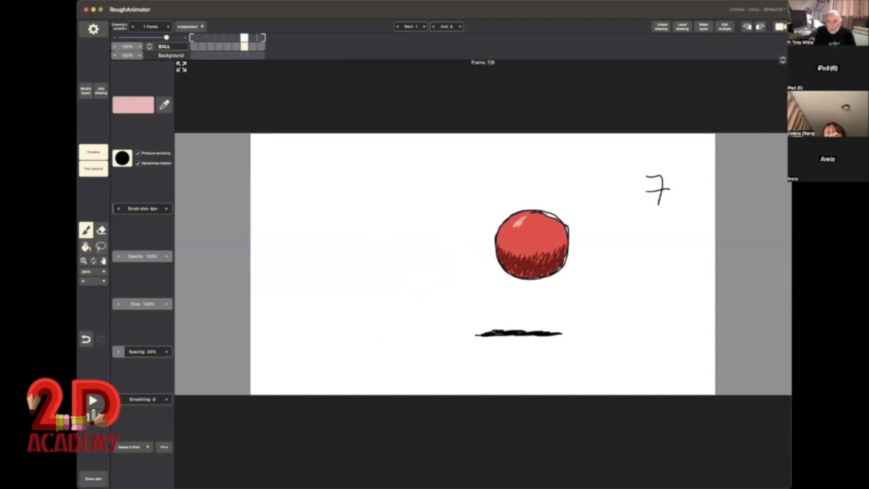
pyautogui.moveTo(521, 226); pyautogui.dragTo(543, 219)
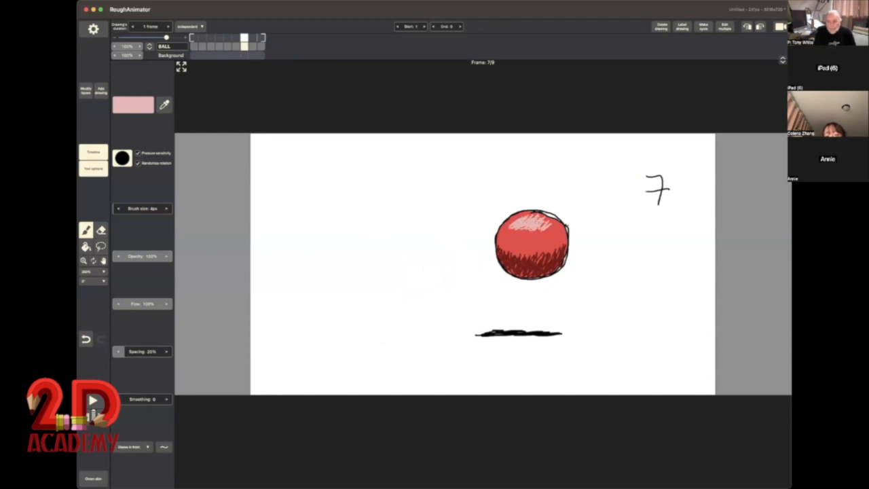
# Step: Finish the light pink highlights on the upper part of the balls in drawings 8 and 9
pyautogui.click(251, 46)
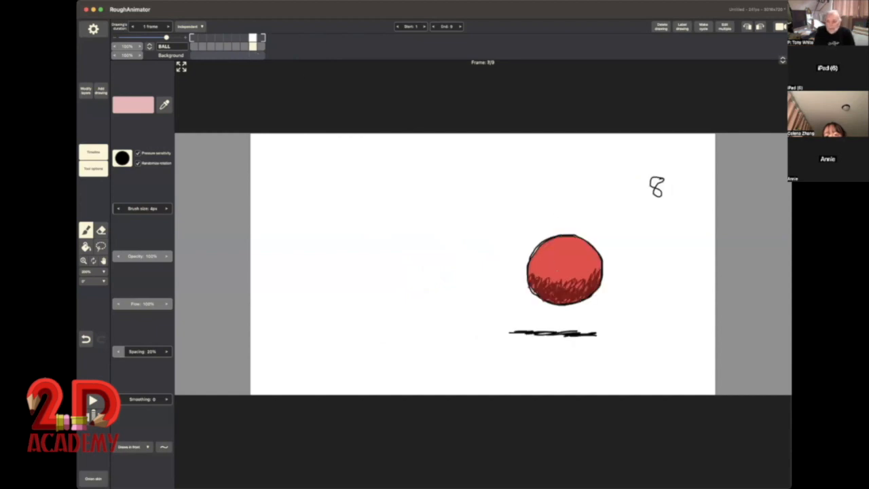
pyautogui.moveTo(556, 245)
pyautogui.mouseDown()
pyautogui.moveTo(580, 246)
pyautogui.moveTo(572, 255)
pyautogui.mouseUp()
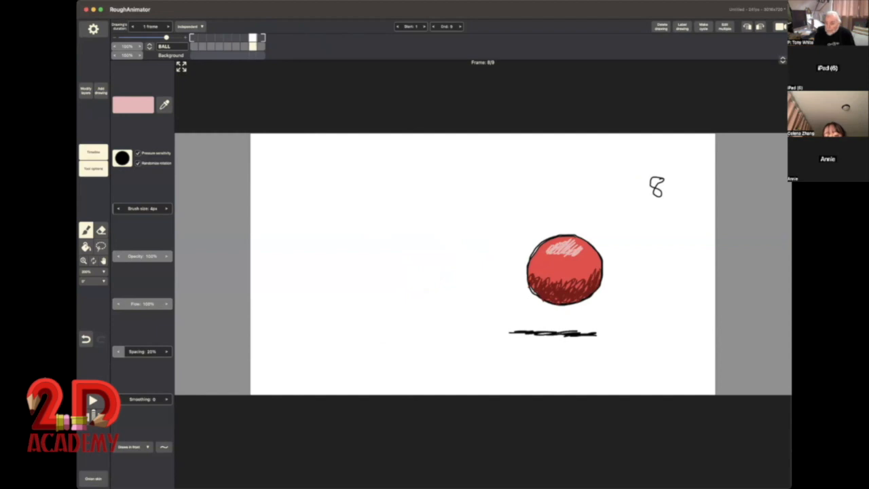
pyautogui.click(261, 47)
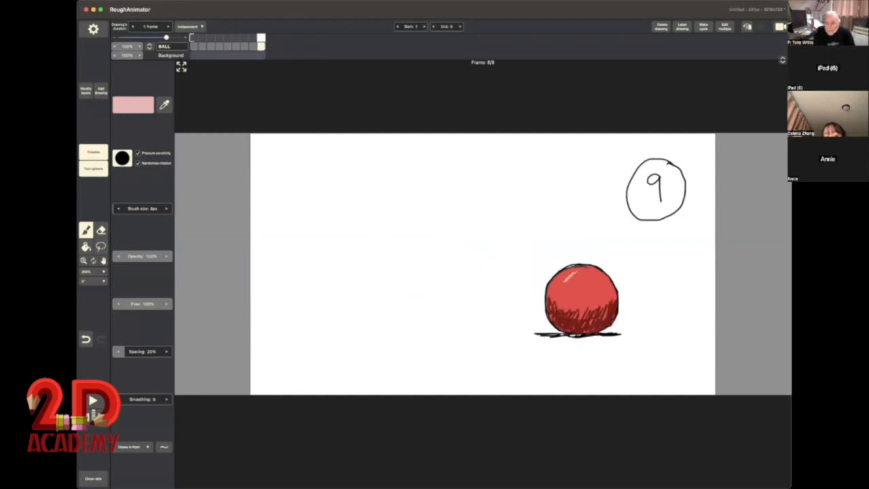
pyautogui.moveTo(568, 280)
pyautogui.mouseDown()
pyautogui.moveTo(588, 271)
pyautogui.moveTo(596, 282)
pyautogui.mouseUp()
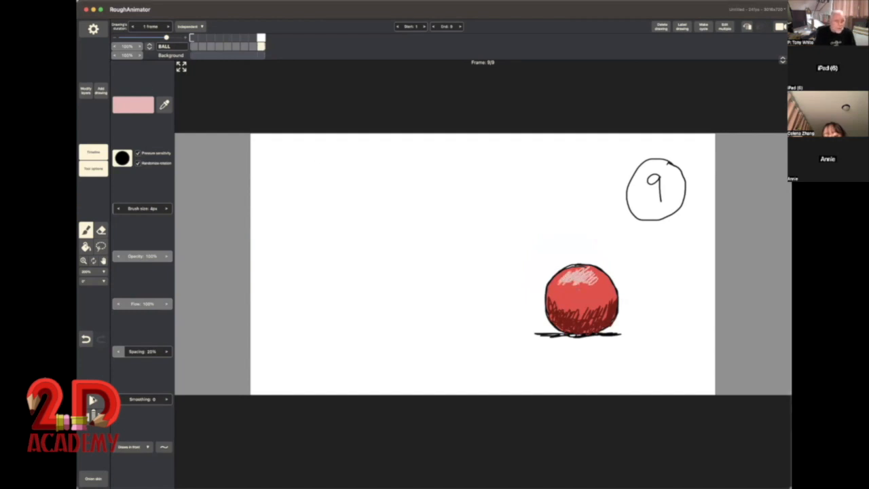
# Step: Play the shaded ball animation, and scrub through it from drawing 1 to drawing 9 to check the movement
pyautogui.click(93, 401)
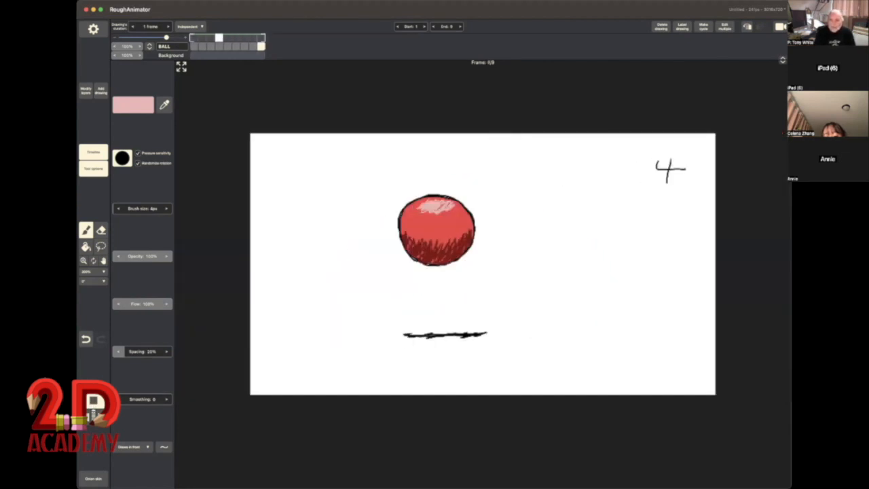
pyautogui.click(93, 400)
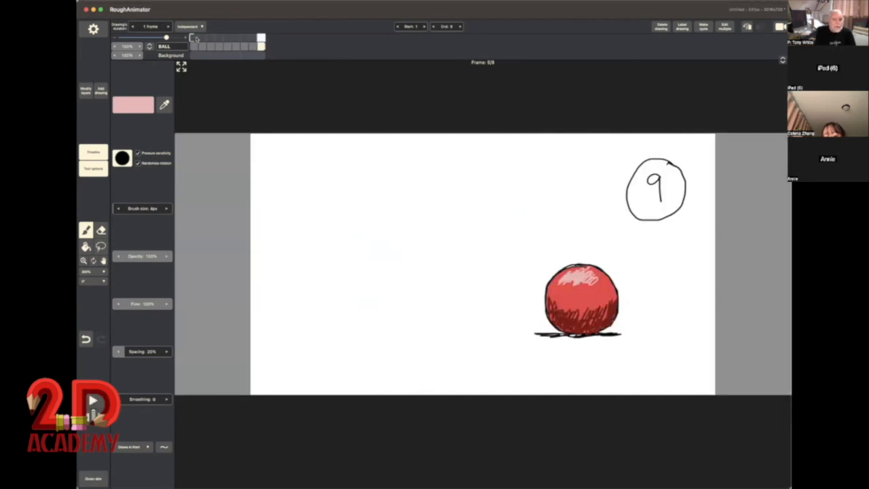
pyautogui.moveTo(195, 39)
pyautogui.mouseDown()
pyautogui.moveTo(260, 40)
pyautogui.moveTo(193, 44)
pyautogui.mouseUp()
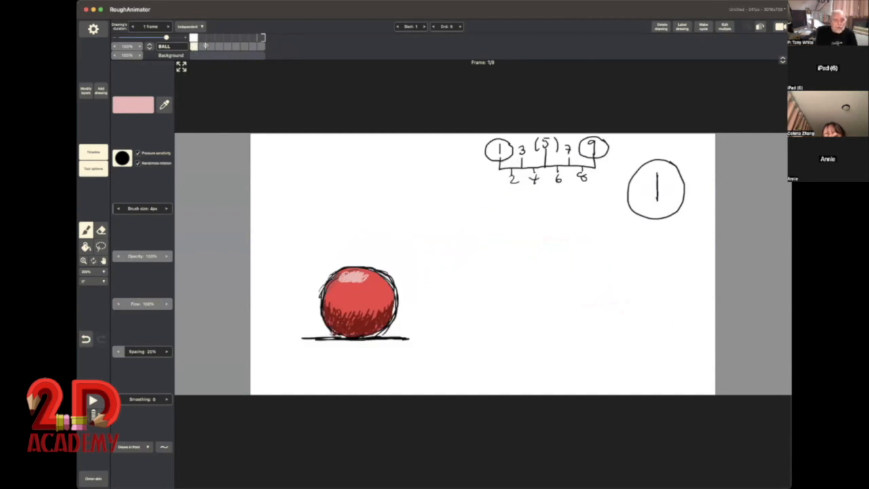
pyautogui.moveTo(205, 46); pyautogui.dragTo(261, 47)
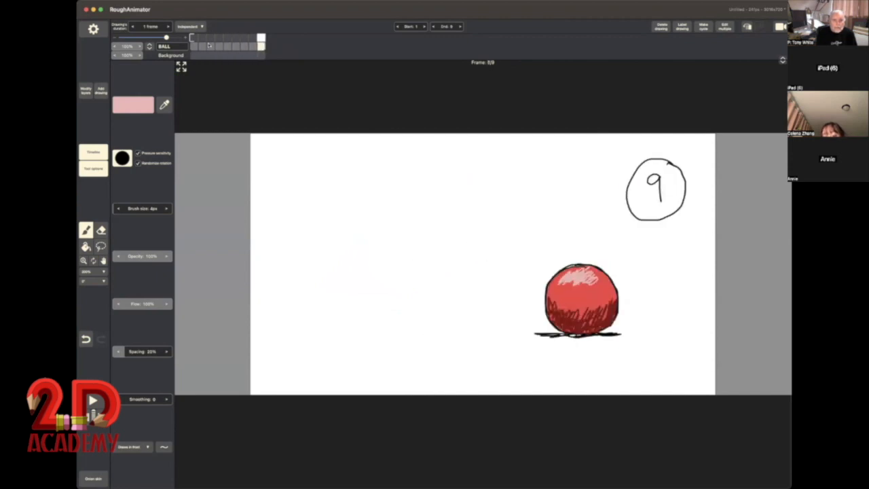
# Step: Extend the duration of drawings 1 and 2 on the BALL layer to 2 frames each
pyautogui.moveTo(192, 38)
pyautogui.mouseDown()
pyautogui.moveTo(260, 41)
pyautogui.moveTo(193, 42)
pyautogui.mouseUp()
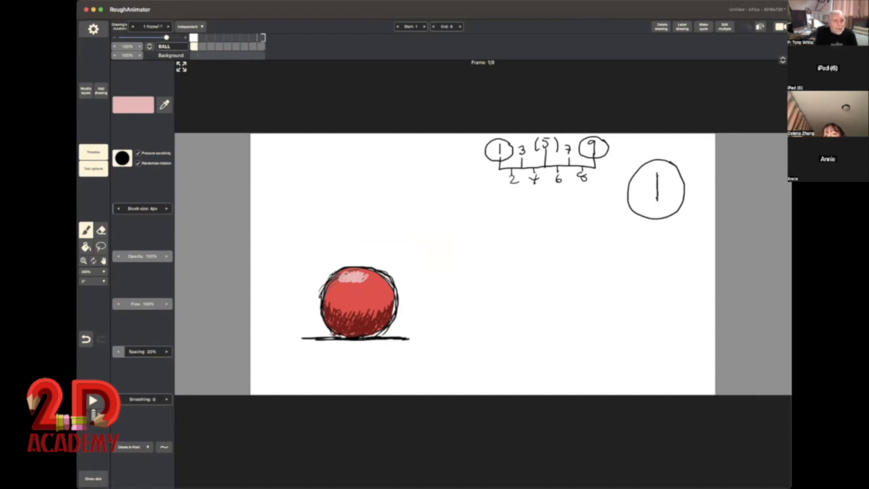
pyautogui.click(167, 26)
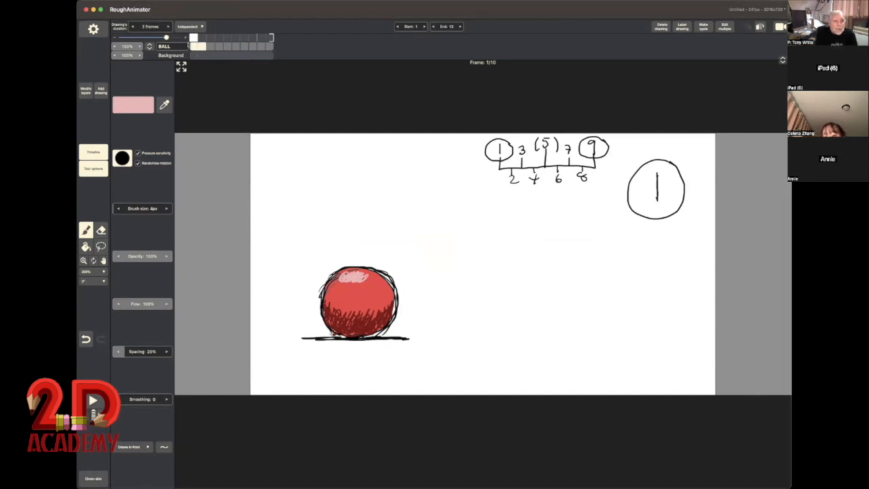
pyautogui.click(208, 45)
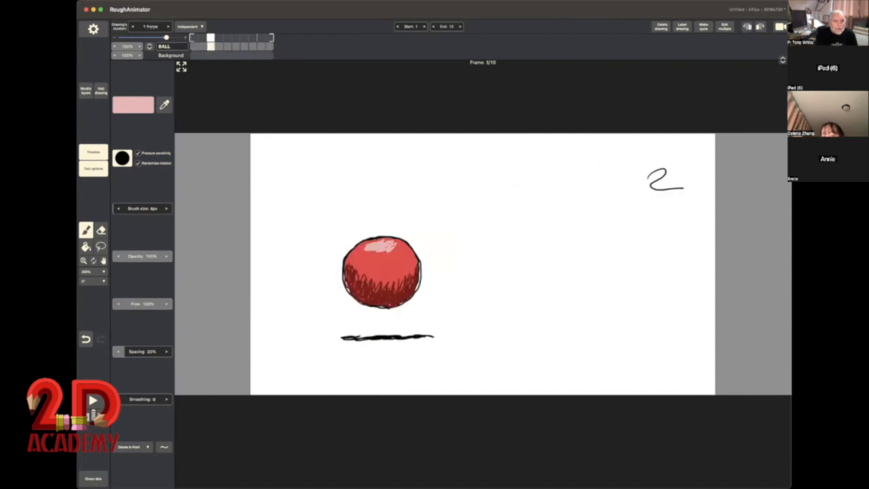
pyautogui.click(168, 26)
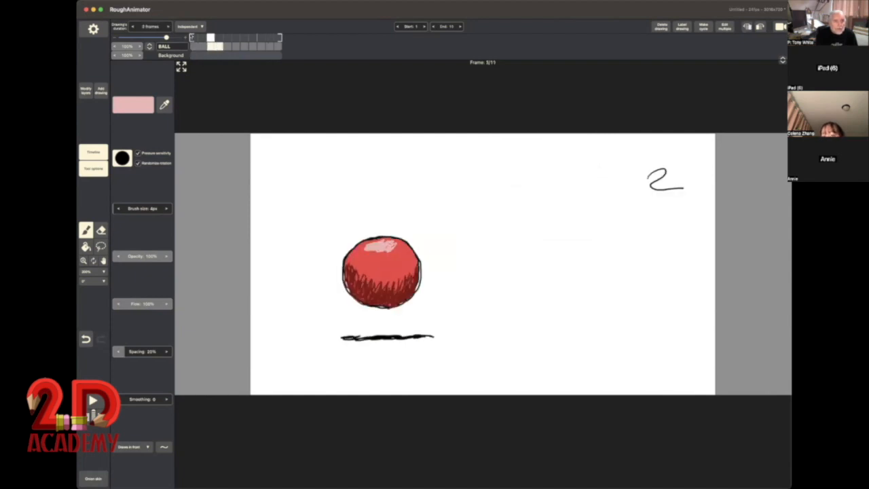
# Step: Extend the duration of drawings 3, 4, (5) and 6 on the BALL layer to 2 frames each
pyautogui.click(227, 46)
pyautogui.click(167, 26)
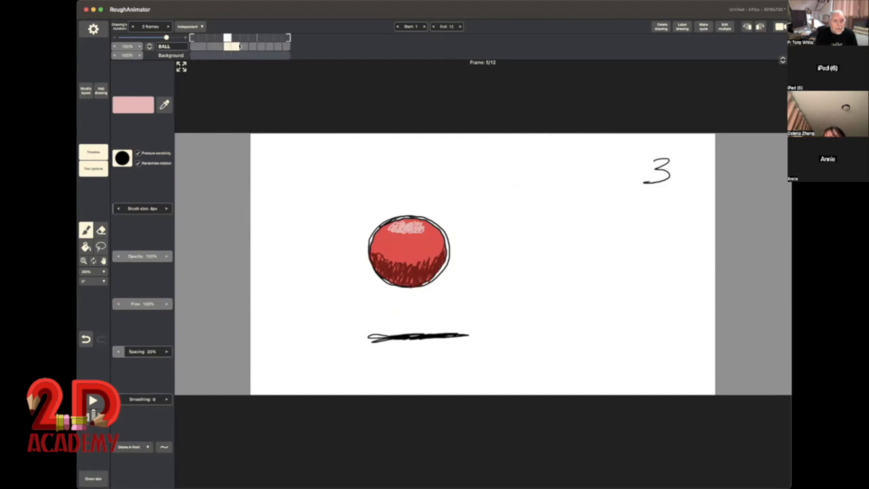
pyautogui.click(243, 45)
pyautogui.click(168, 26)
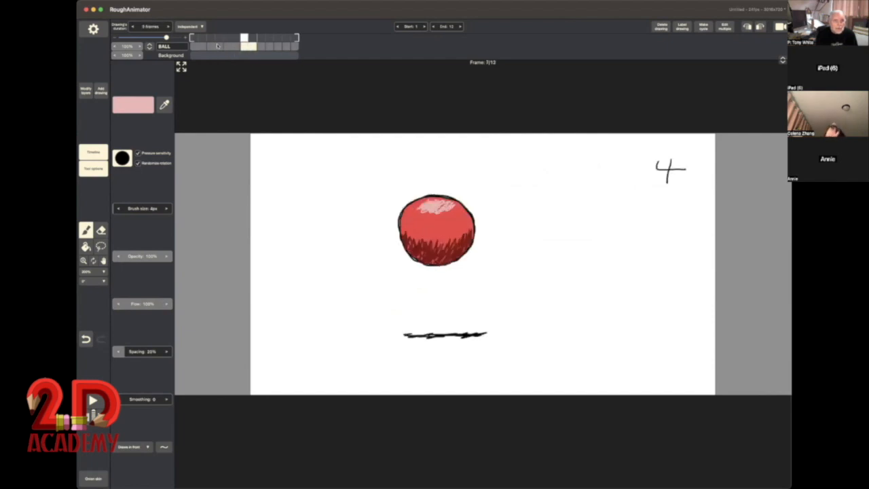
pyautogui.click(262, 45)
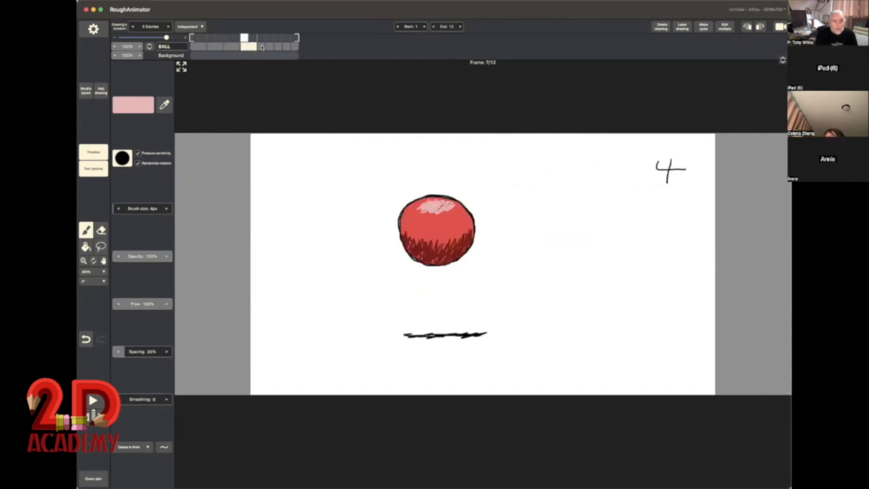
pyautogui.click(167, 26)
pyautogui.click(168, 27)
pyautogui.click(277, 45)
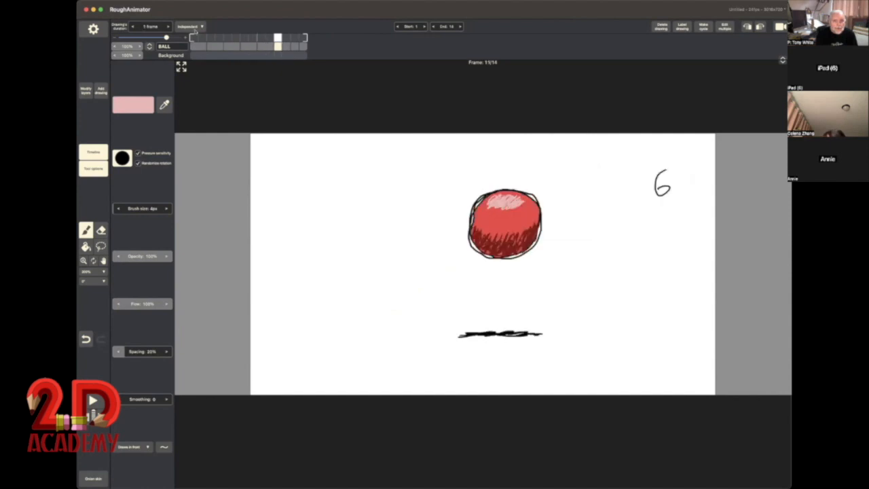
pyautogui.click(168, 27)
pyautogui.click(167, 27)
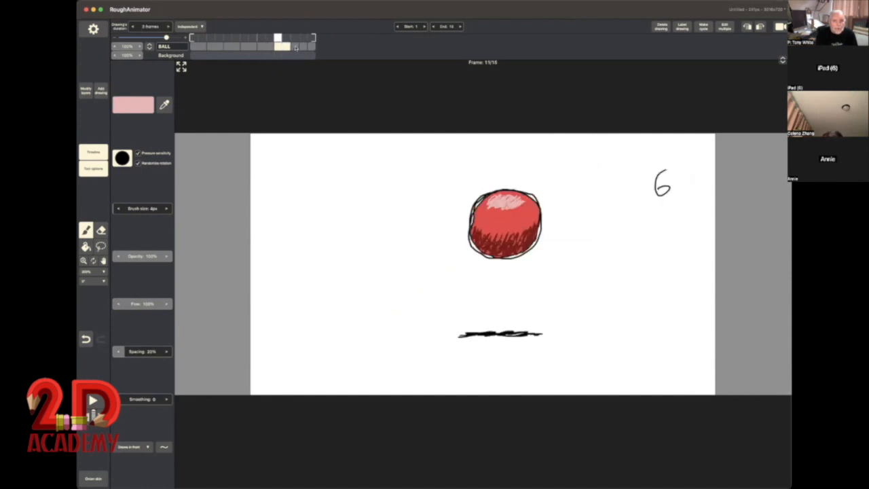
# Step: Extend the duration of drawings 7, 8 and 9 on the BALL layer to 2 frames each, and play the retimed animation
pyautogui.click(295, 46)
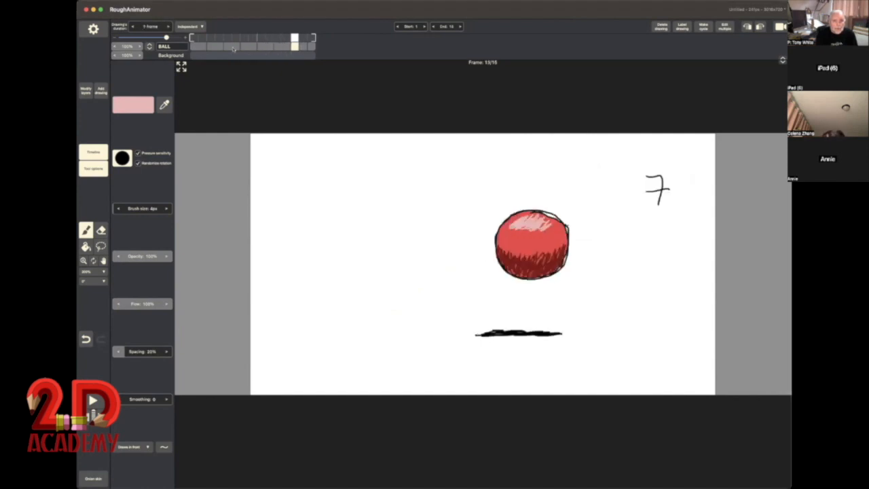
pyautogui.click(168, 27)
pyautogui.click(312, 46)
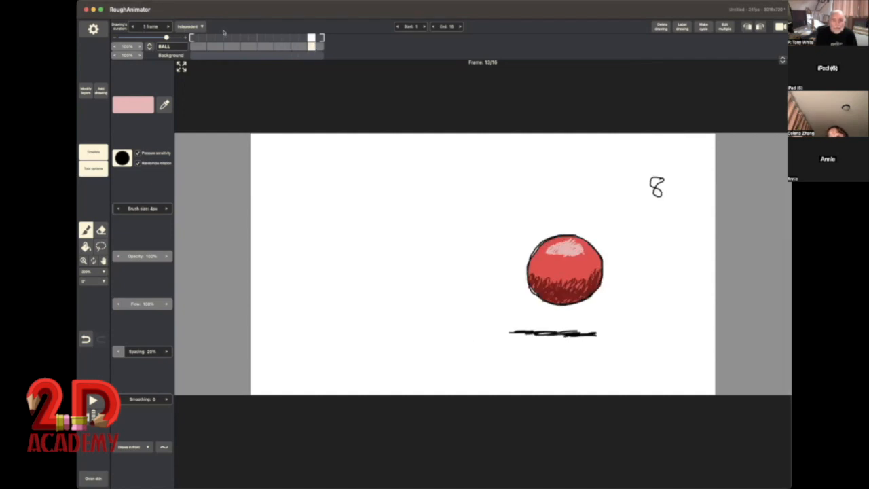
pyautogui.click(168, 27)
pyautogui.click(328, 47)
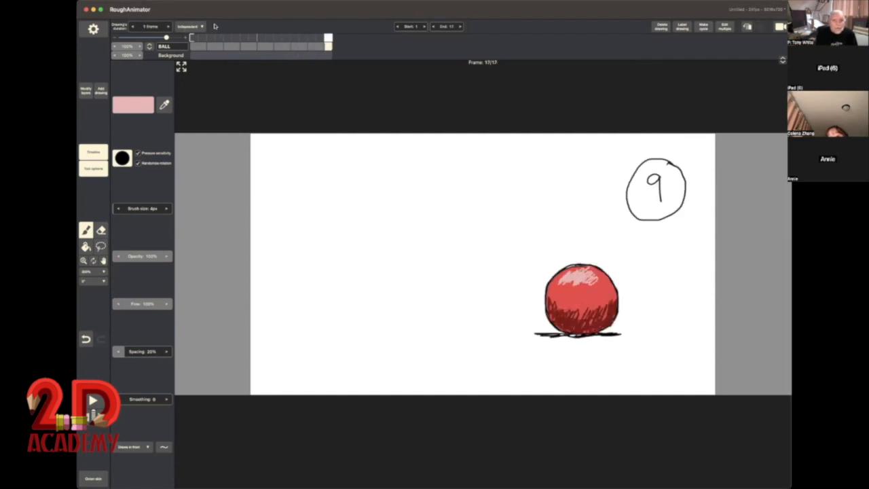
pyautogui.click(168, 27)
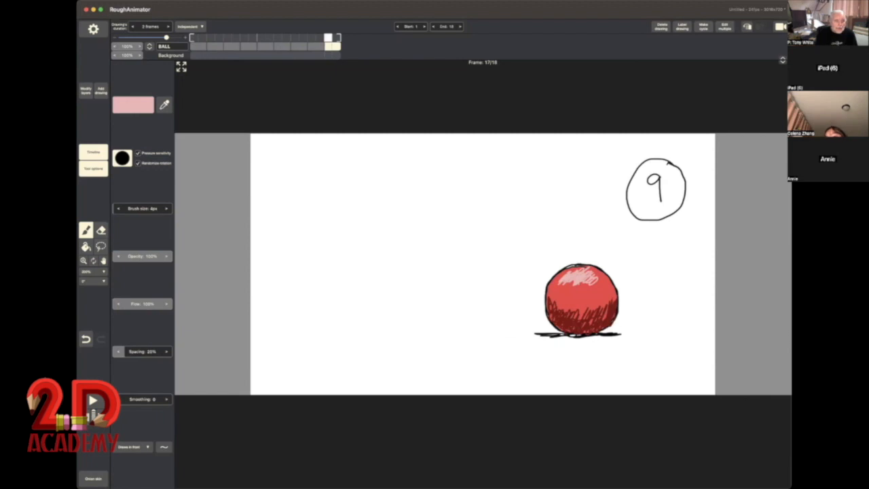
pyautogui.press('space')
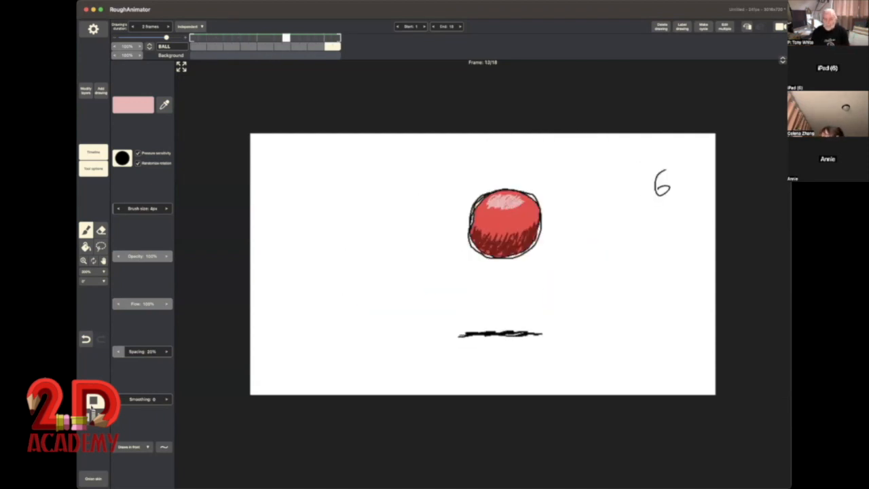
pyautogui.click(93, 405)
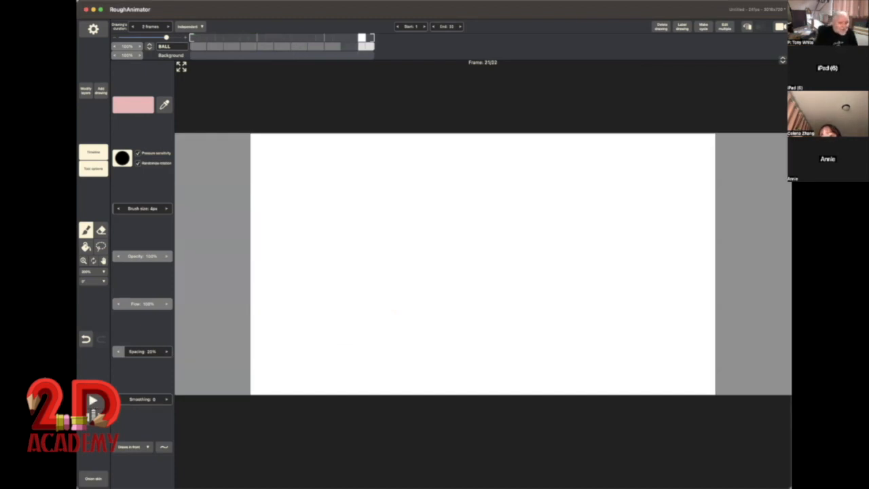
# Step: Remove the blank drawings that follow drawing 9 on the BALL layer
pyautogui.click(86, 339)
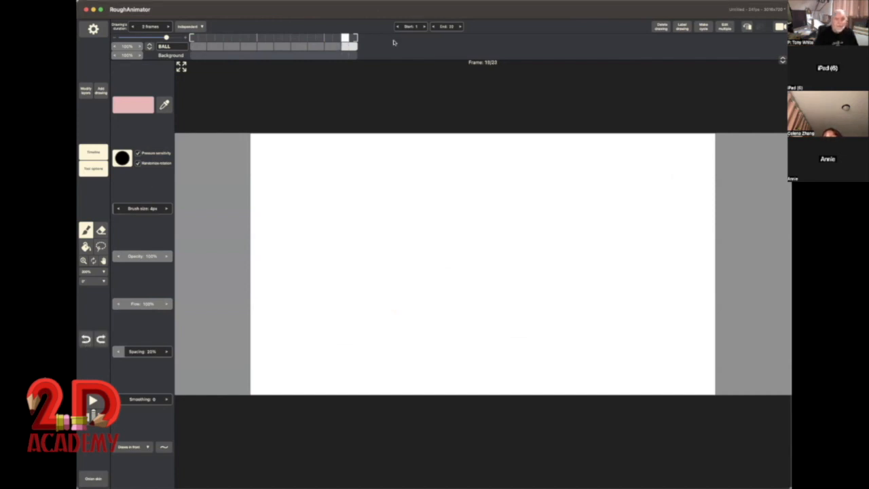
pyautogui.moveTo(355, 39)
pyautogui.mouseDown()
pyautogui.moveTo(305, 29)
pyautogui.moveTo(235, 33)
pyautogui.moveTo(346, 43)
pyautogui.moveTo(335, 47)
pyautogui.mouseUp()
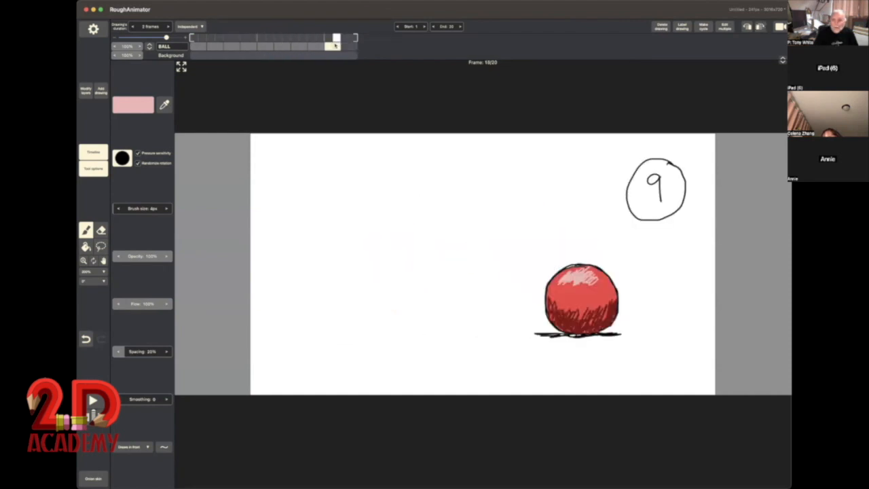
pyautogui.click(348, 46)
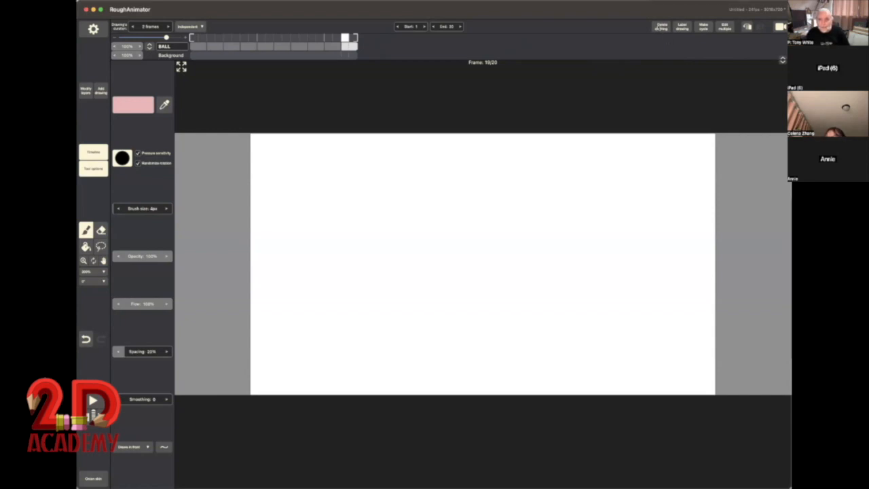
pyautogui.click(662, 28)
pyautogui.click(658, 29)
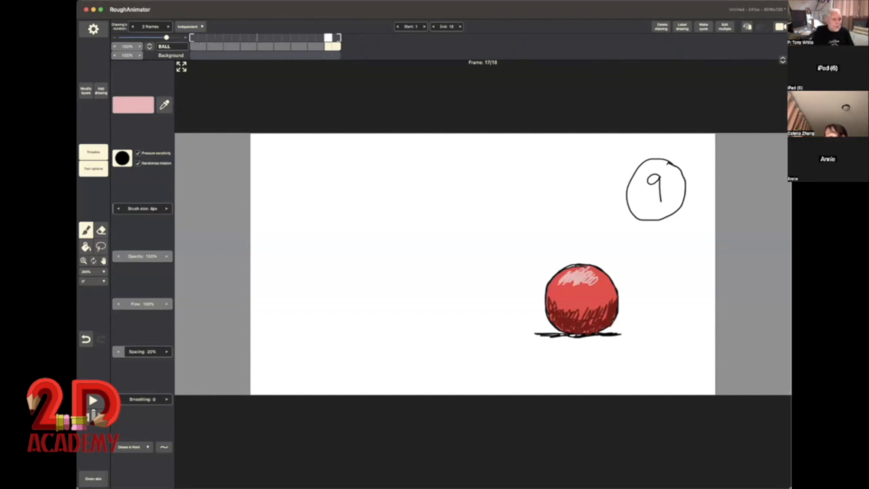
# Step: Play the 18-frame ball animation, scrub along the timeline and return to drawing 1
pyautogui.click(94, 401)
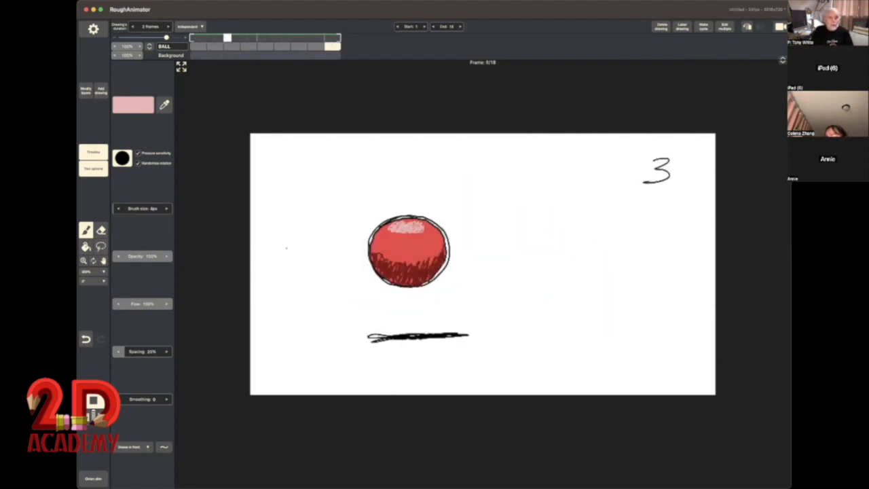
pyautogui.click(93, 400)
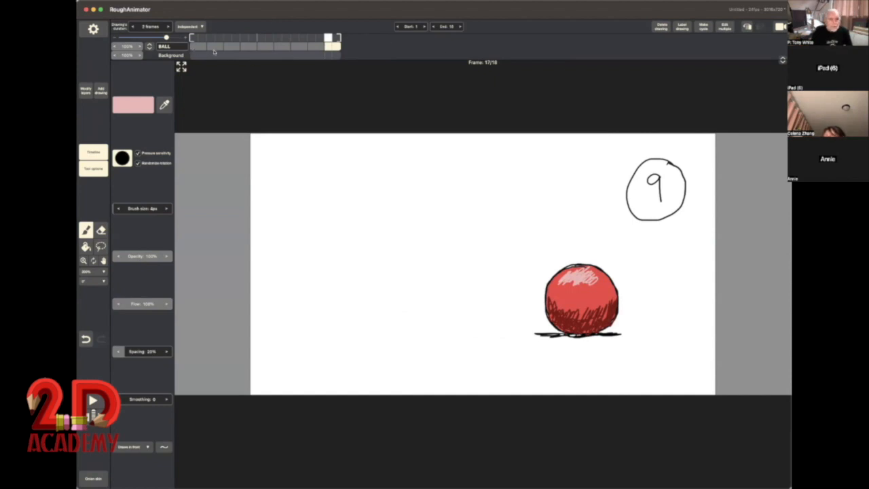
pyautogui.moveTo(200, 50); pyautogui.dragTo(343, 53)
pyautogui.moveTo(197, 39)
pyautogui.mouseDown()
pyautogui.moveTo(336, 40)
pyautogui.moveTo(193, 38)
pyautogui.mouseUp()
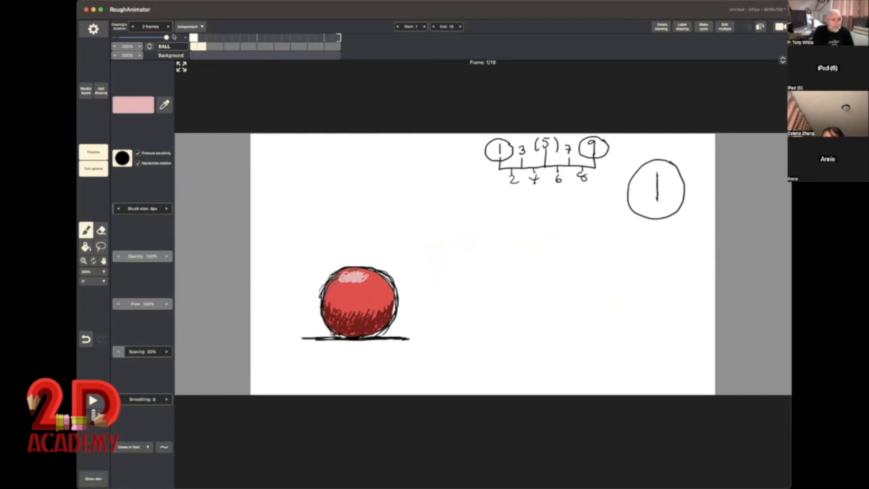
# Step: Add an empty layer above the BALL layer and set the brush colour to a muted medium blue
pyautogui.click(85, 92)
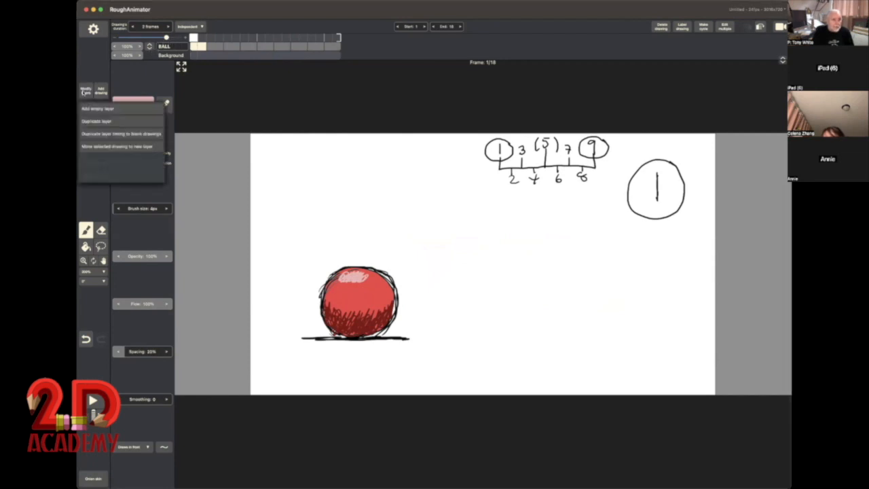
pyautogui.click(93, 110)
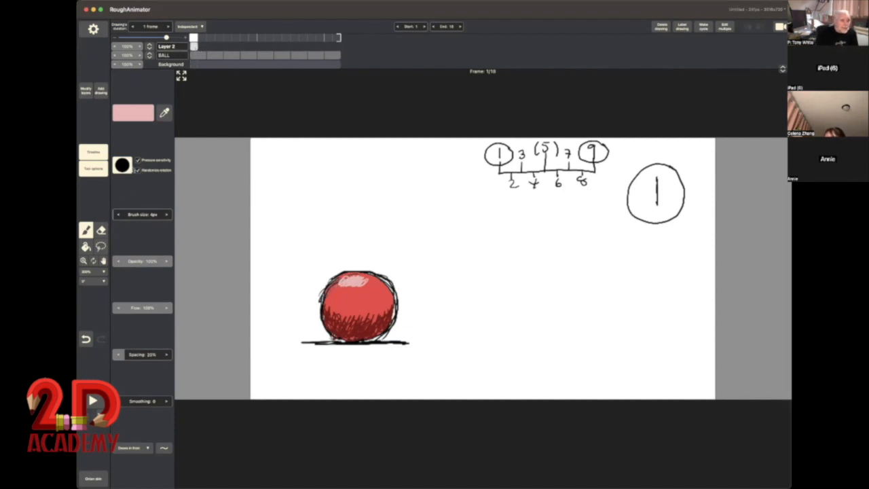
pyautogui.click(87, 233)
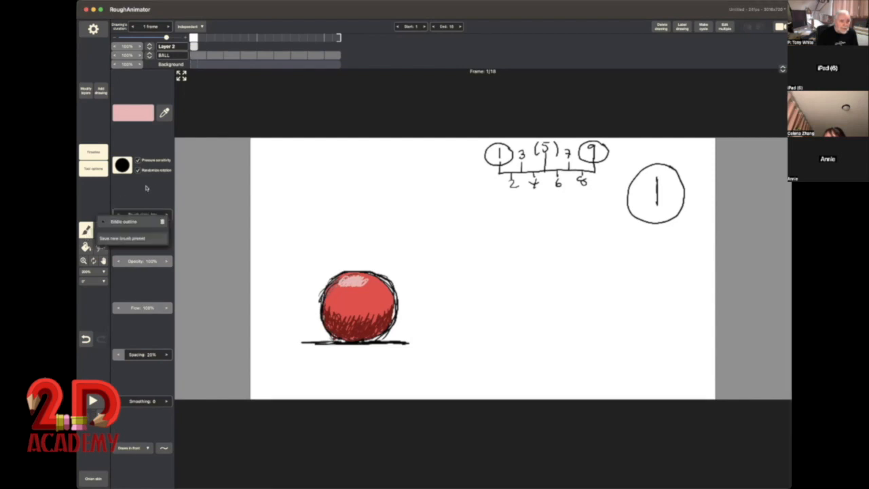
pyautogui.click(134, 115)
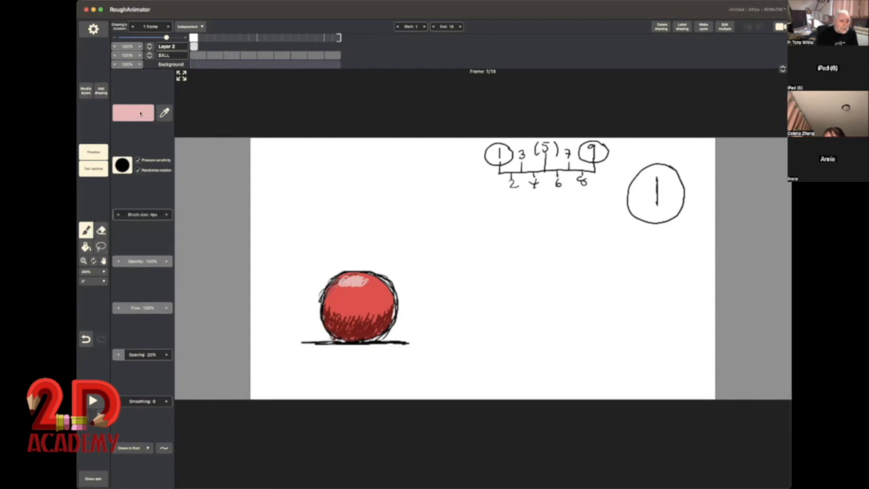
pyautogui.click(141, 116)
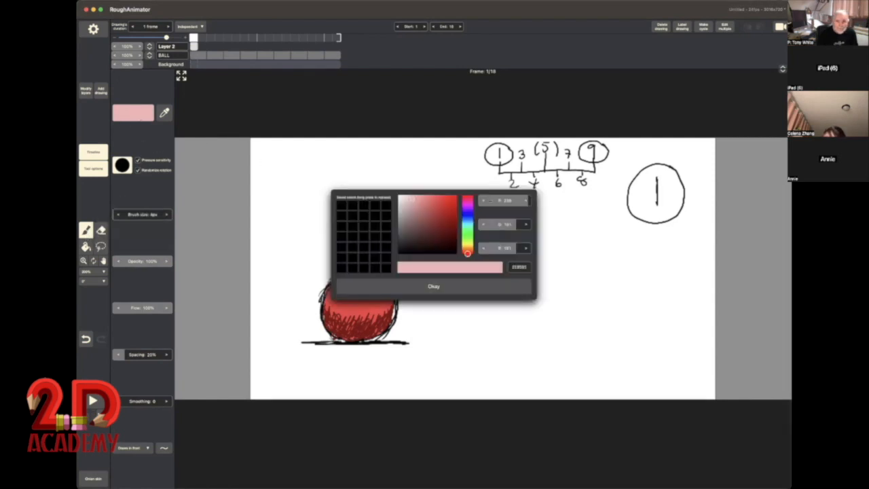
pyautogui.click(467, 216)
pyautogui.moveTo(414, 224); pyautogui.dragTo(423, 209)
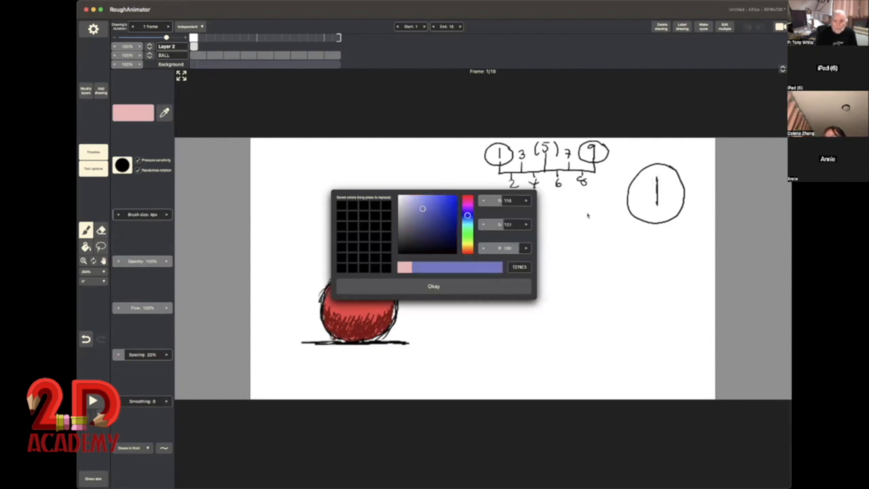
pyautogui.click(456, 288)
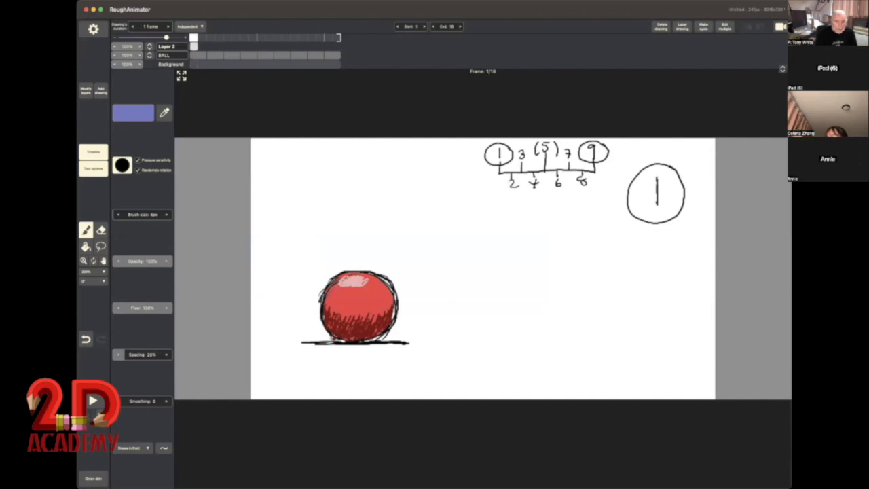
# Step: Draw a blue mountain ridge across the full canvas width on Layer 2, with a half sun and rays rising behind it
pyautogui.moveTo(236, 319)
pyautogui.mouseDown()
pyautogui.moveTo(302, 257)
pyautogui.moveTo(334, 260)
pyautogui.moveTo(436, 228)
pyautogui.moveTo(509, 266)
pyautogui.moveTo(551, 261)
pyautogui.moveTo(595, 283)
pyautogui.moveTo(617, 264)
pyautogui.moveTo(750, 296)
pyautogui.mouseUp()
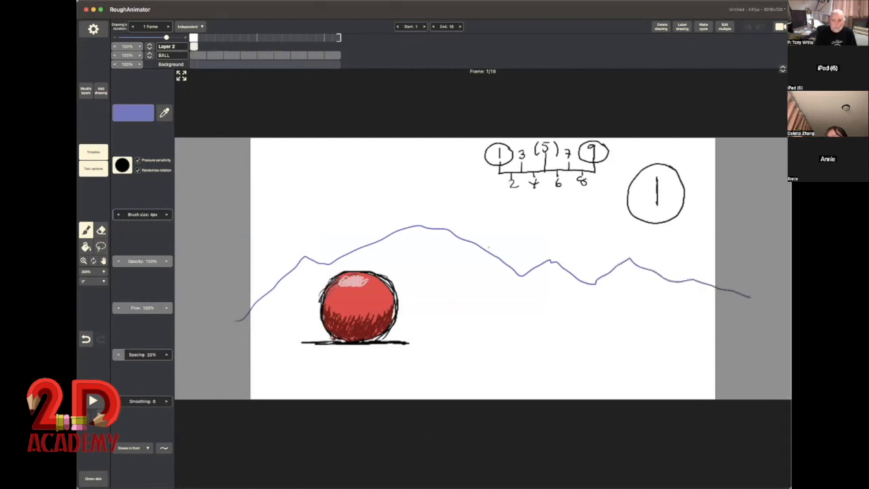
pyautogui.moveTo(489, 248)
pyautogui.mouseDown()
pyautogui.moveTo(516, 232)
pyautogui.moveTo(543, 254)
pyautogui.mouseUp()
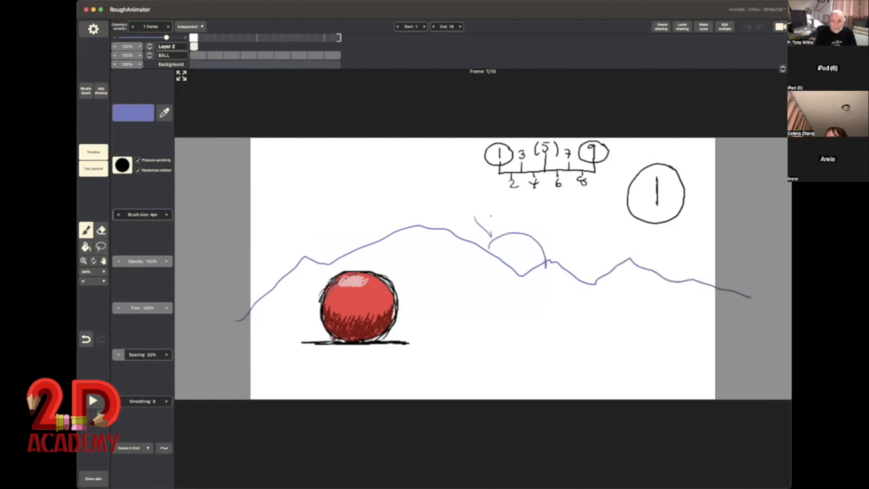
pyautogui.moveTo(519, 205)
pyautogui.mouseDown()
pyautogui.moveTo(515, 228)
pyautogui.moveTo(528, 228)
pyautogui.mouseUp()
pyautogui.moveTo(558, 217); pyautogui.dragTo(550, 227)
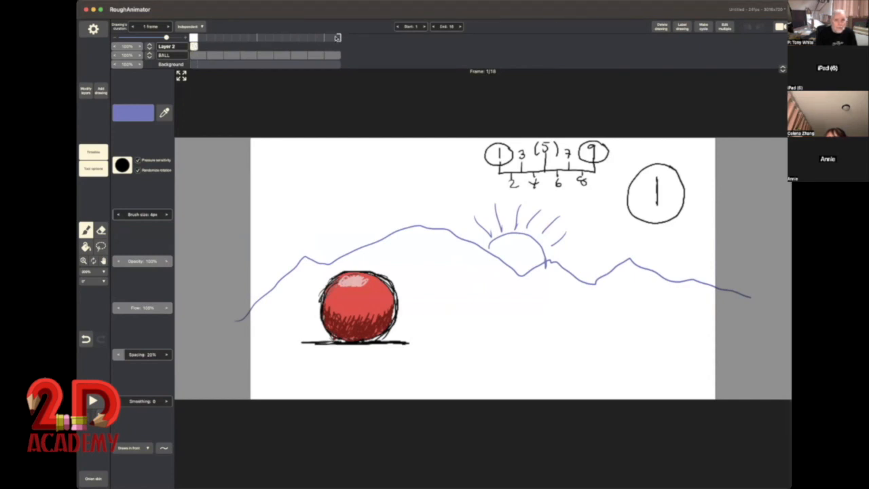
# Step: Extend the duration of the mountain drawing on Layer 2 to 18 frames, matching the length of the BALL layer
pyautogui.click(333, 55)
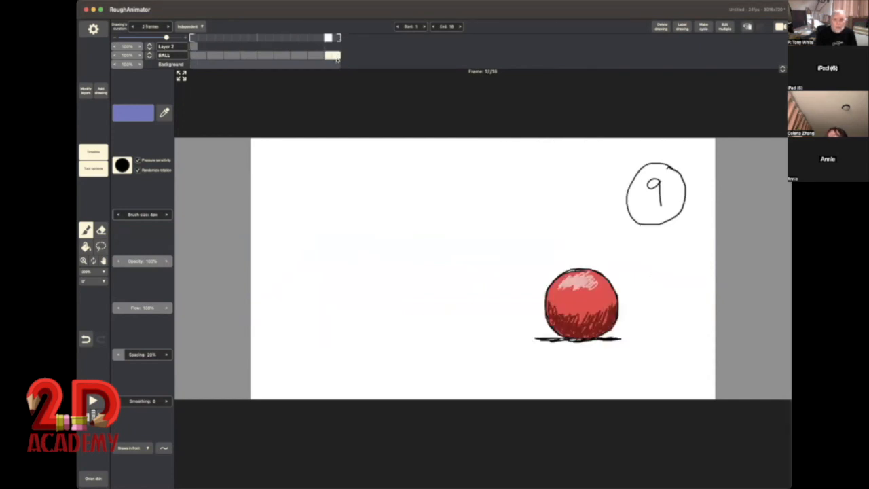
pyautogui.click(194, 46)
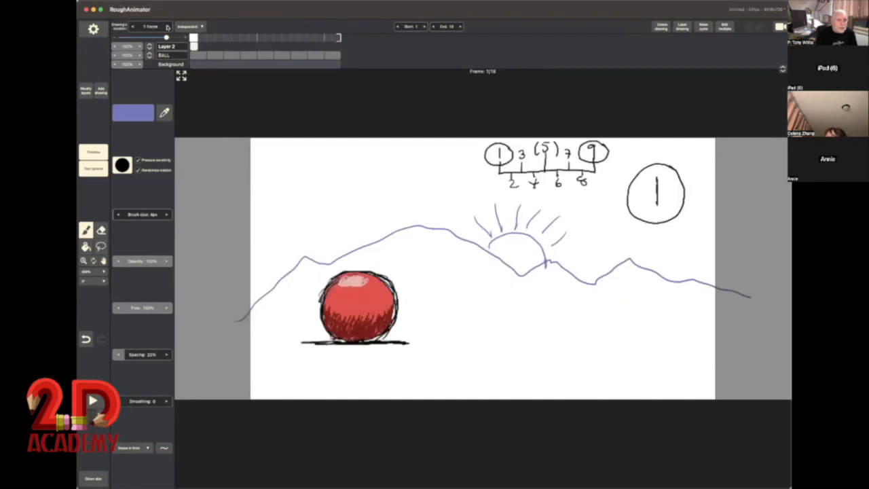
pyautogui.click(167, 26)
pyautogui.click(167, 26)
pyautogui.click(167, 26)
pyautogui.click(167, 27)
pyautogui.click(167, 26)
pyautogui.click(167, 27)
pyautogui.click(167, 26)
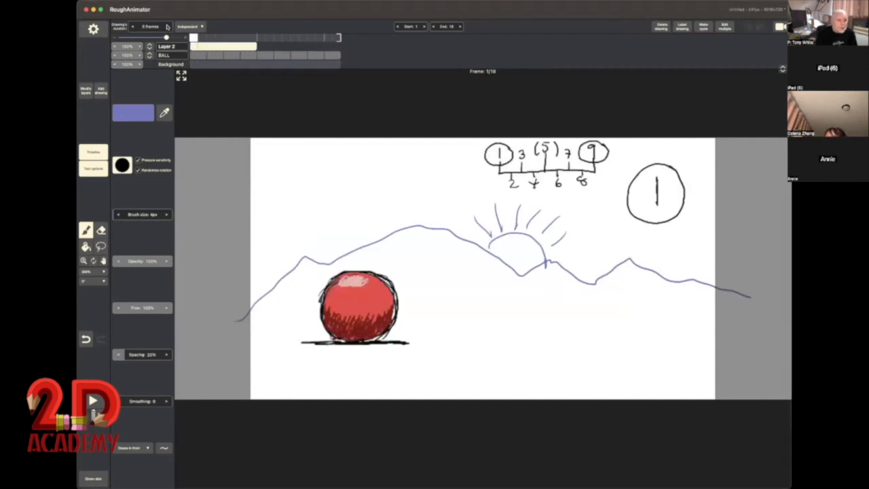
pyautogui.click(167, 27)
pyautogui.click(167, 26)
pyautogui.click(167, 26)
pyautogui.click(167, 26)
pyautogui.click(167, 26)
pyautogui.click(167, 26)
pyautogui.click(167, 27)
pyautogui.click(168, 27)
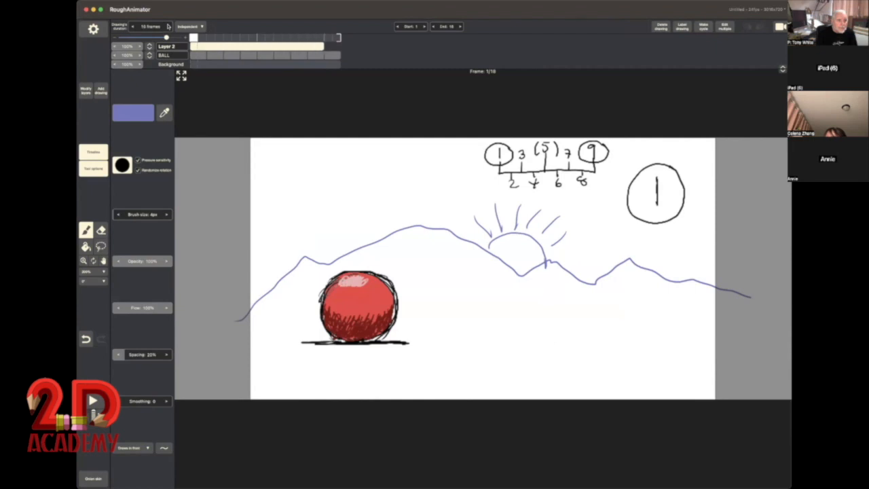
pyautogui.click(167, 27)
pyautogui.click(167, 26)
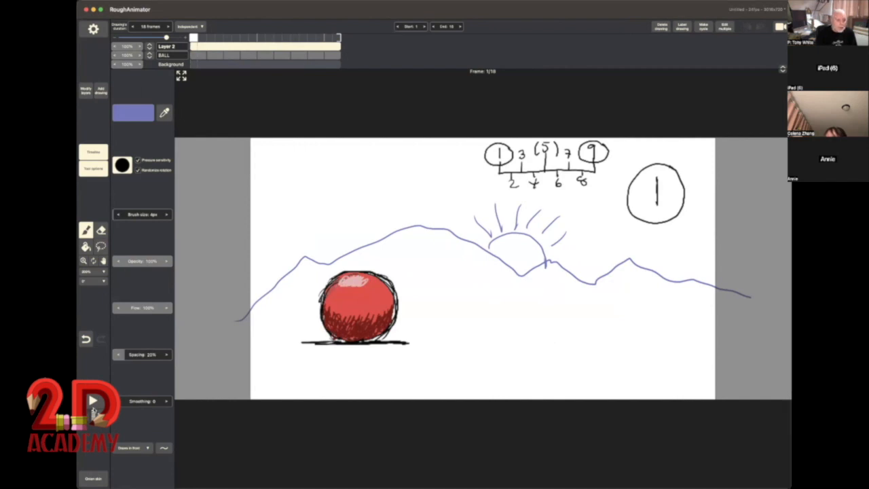
# Step: Play the animation to check how the mountain lines overlap the moving ball
pyautogui.click(93, 401)
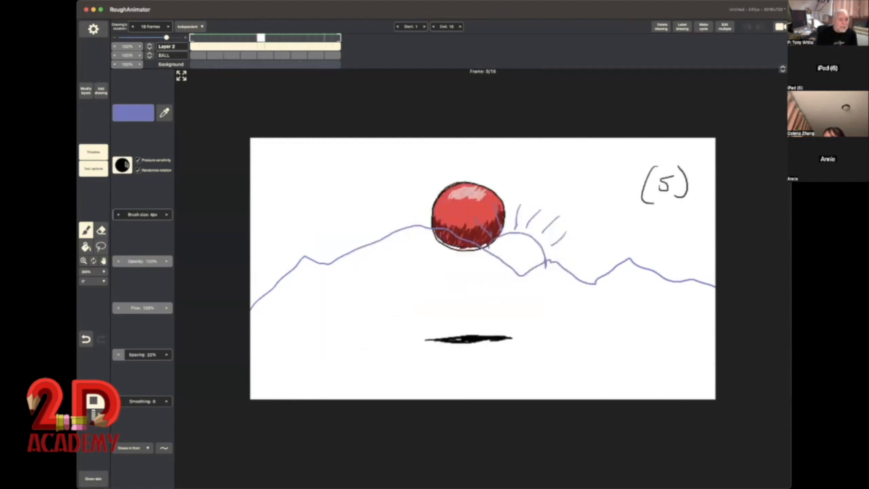
pyautogui.click(93, 401)
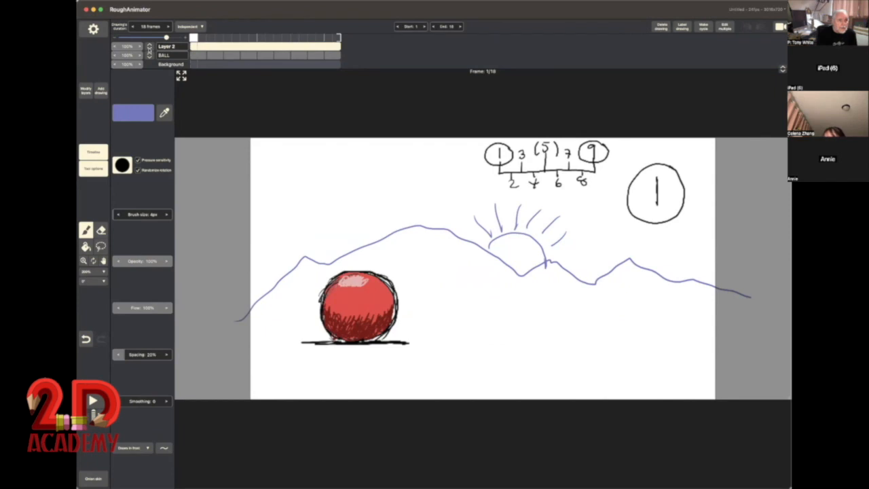
pyautogui.moveTo(149, 47)
pyautogui.mouseDown()
pyautogui.moveTo(148, 56)
pyautogui.moveTo(149, 46)
pyautogui.mouseUp()
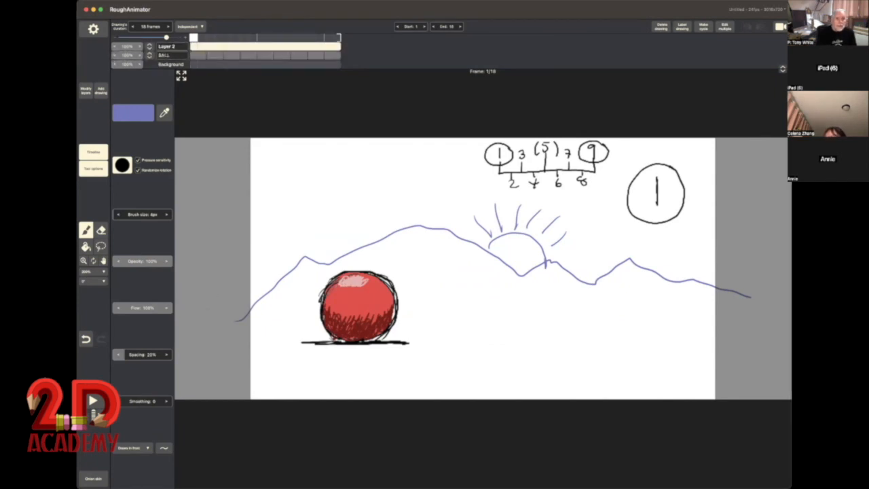
pyautogui.press('space')
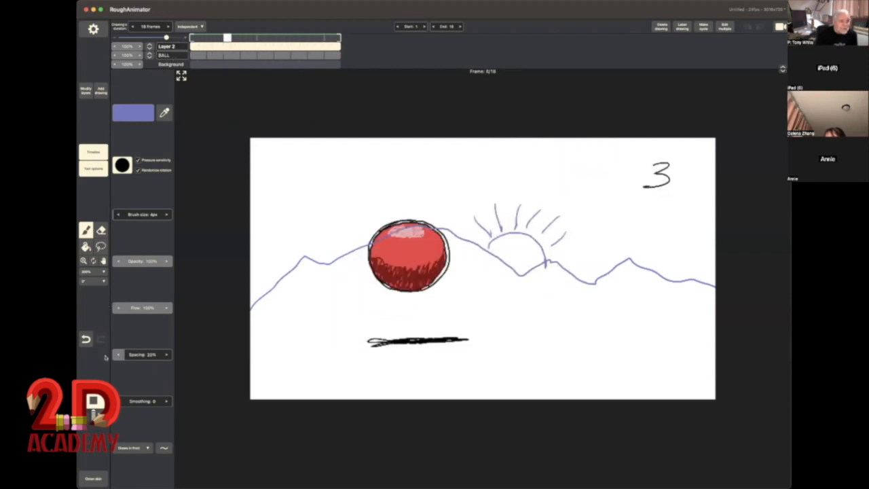
pyautogui.press('space')
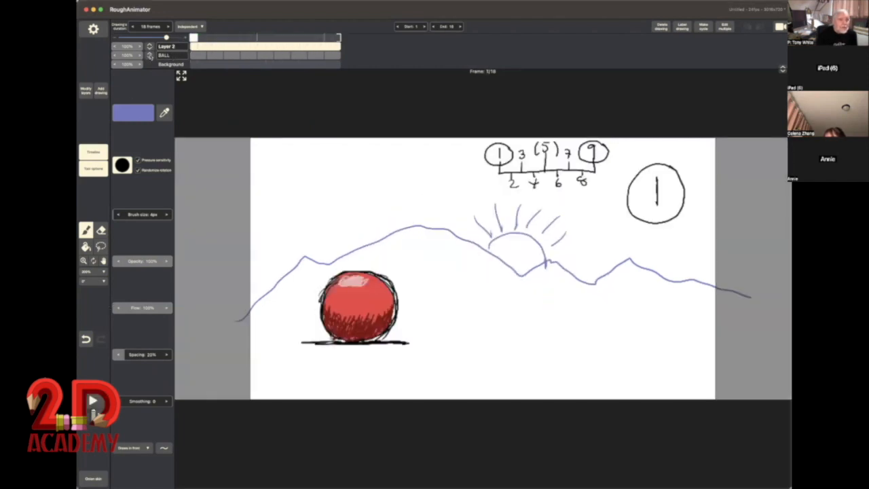
# Step: Move the BALL layer above Layer 2 and play the animation
pyautogui.moveTo(149, 56); pyautogui.dragTo(150, 43)
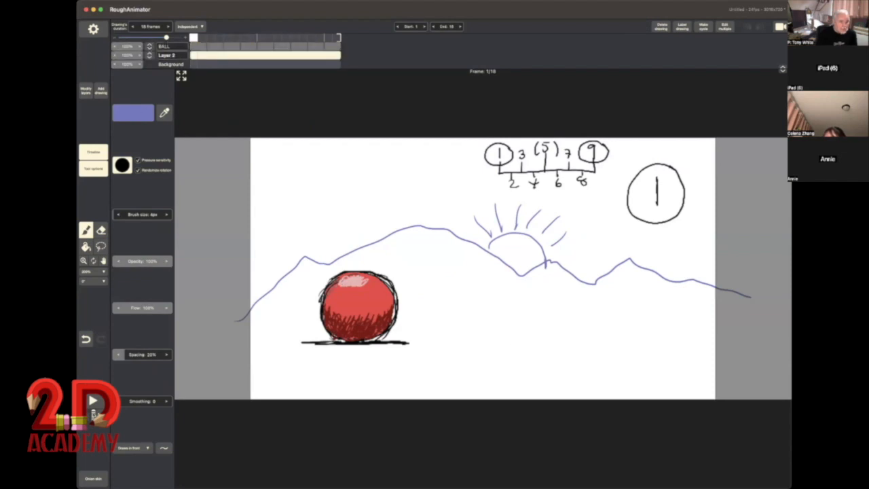
pyautogui.press('space')
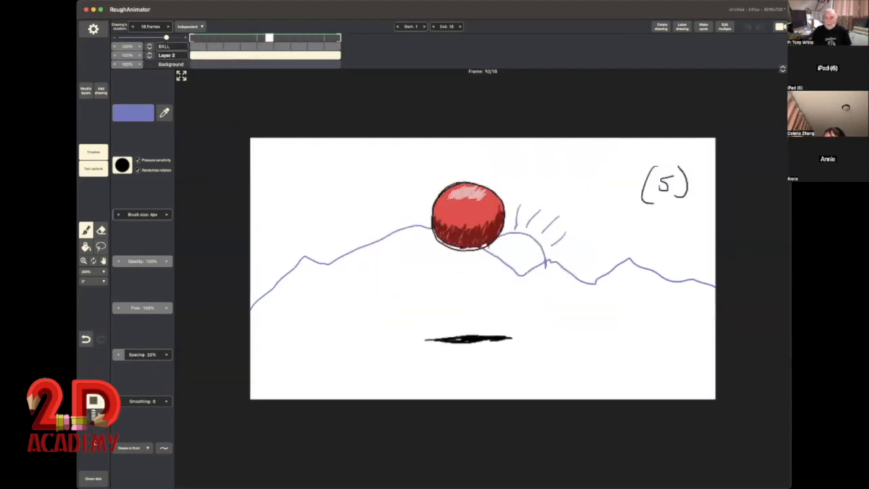